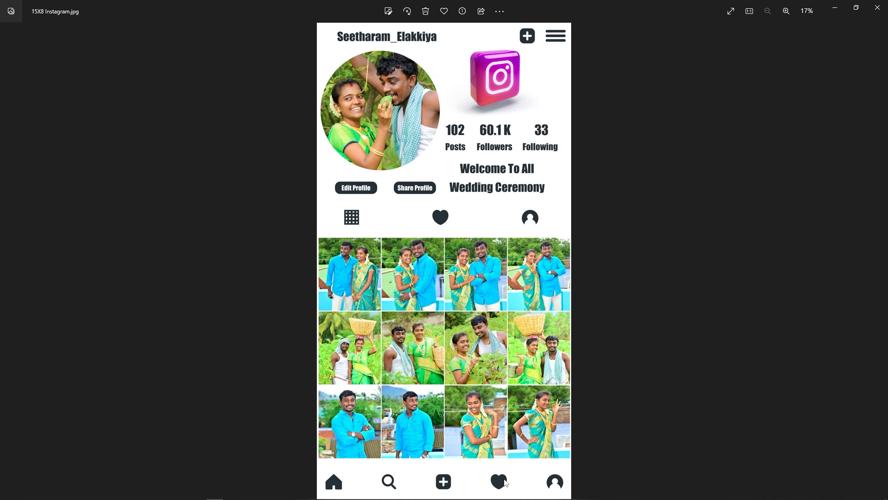
# - Close the 15X8 Instagram sample image and launch Photoshop CC
pyautogui.click(878, 7)
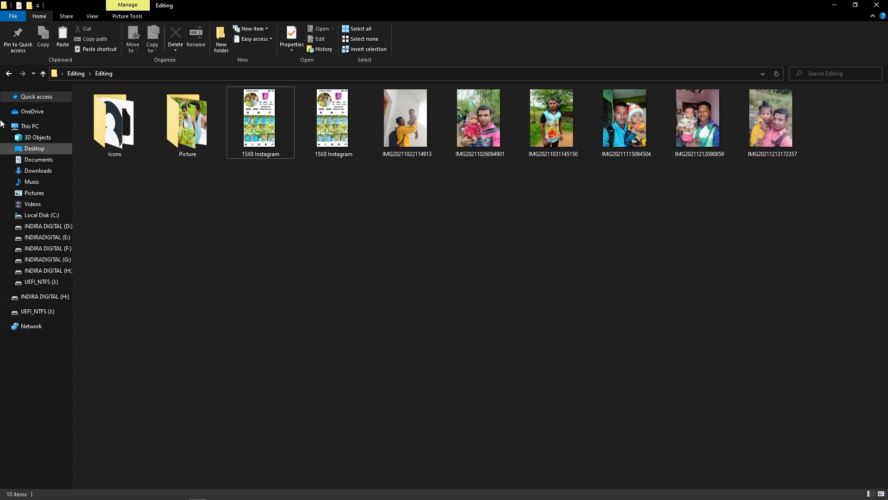
pyautogui.moveTo(78, 497)
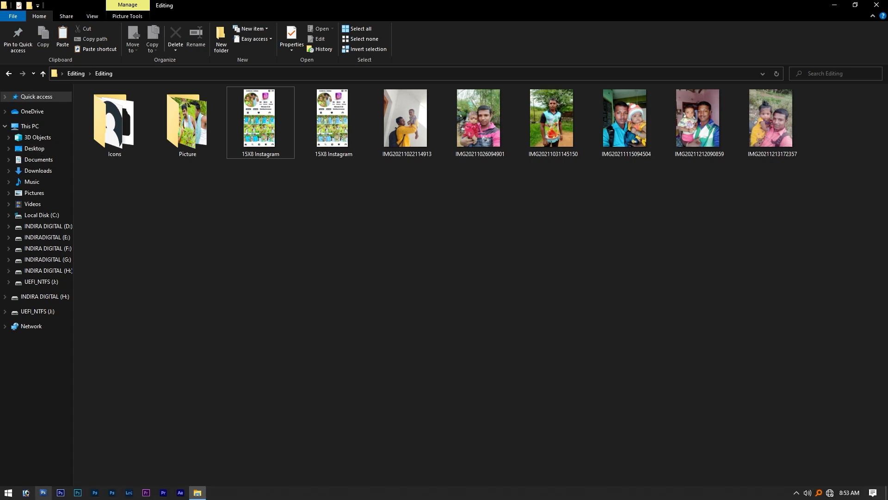
pyautogui.click(77, 493)
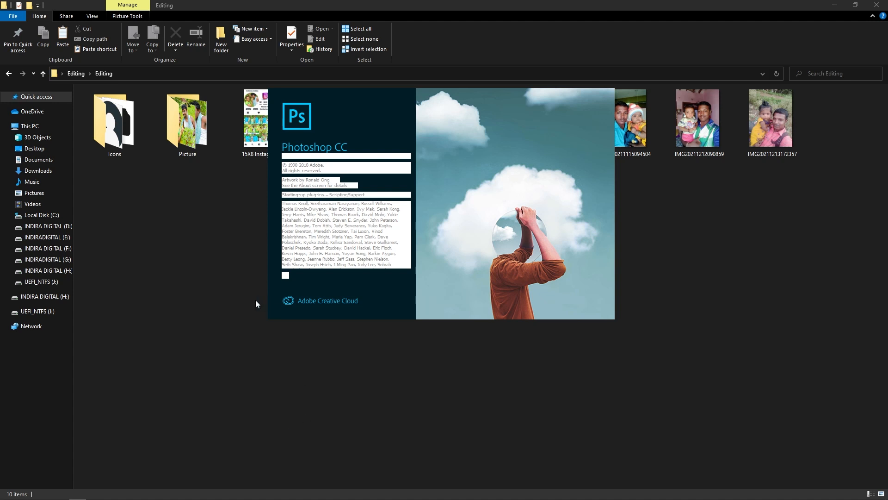
# - Open the Icon PSD file from the Icons folder in Photoshop
pyautogui.doubleClick(121, 123)
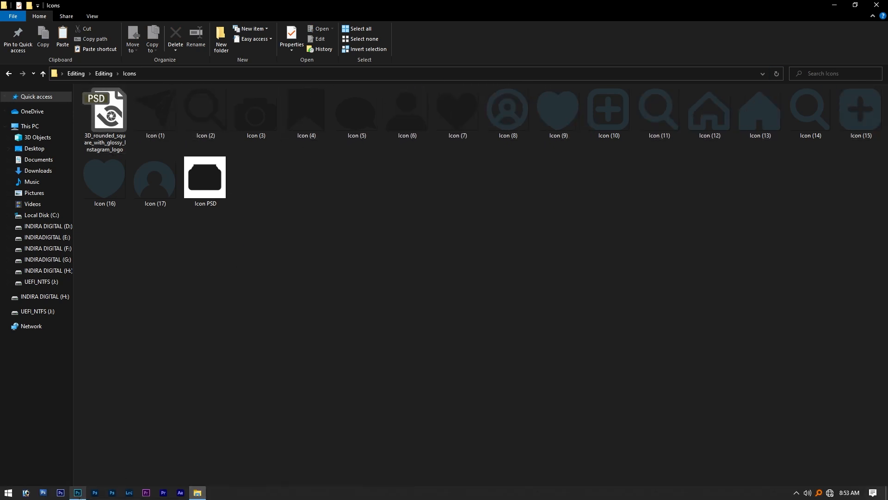
pyautogui.click(78, 492)
pyautogui.hotkey('alt', 'Tab')
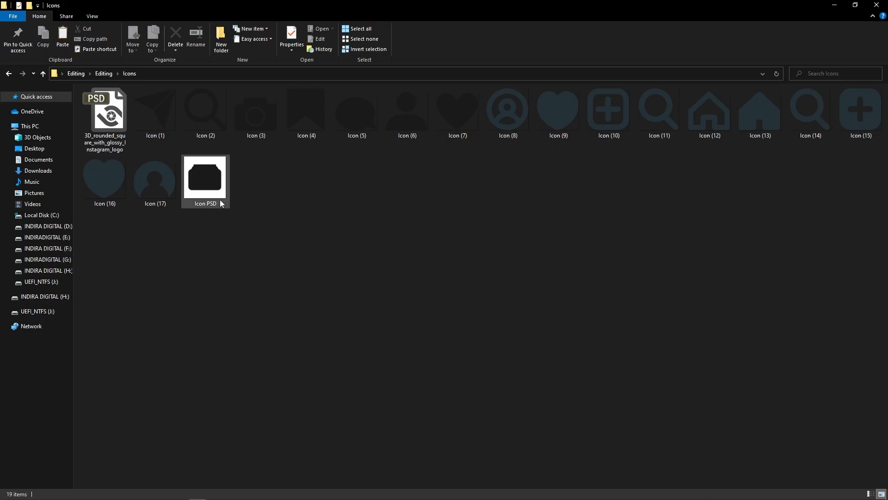
pyautogui.moveTo(221, 200); pyautogui.dragTo(230, 289)
pyautogui.hotkey('alt', 'Tab')
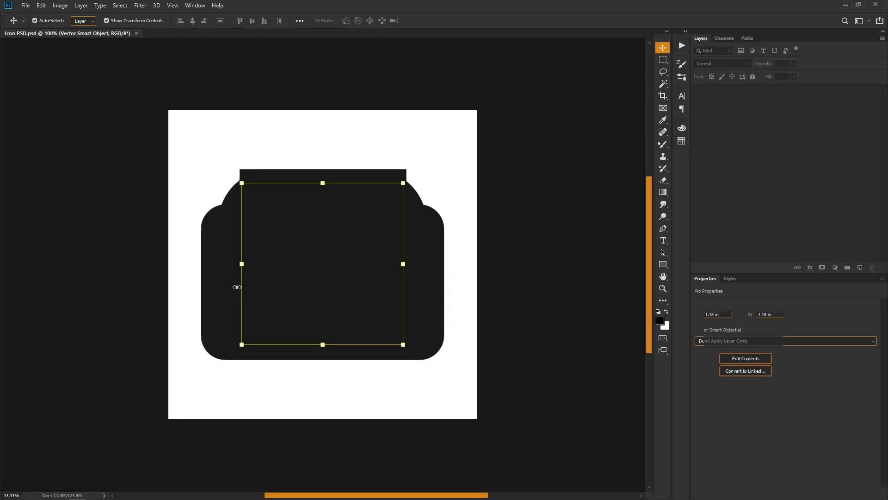
# - Examine the stacked vector icon layers in Icon PSD.psd, undoing any accidental move of the artwork
pyautogui.moveTo(348, 259); pyautogui.dragTo(363, 293)
pyautogui.hotkey('ctrl', 'z')
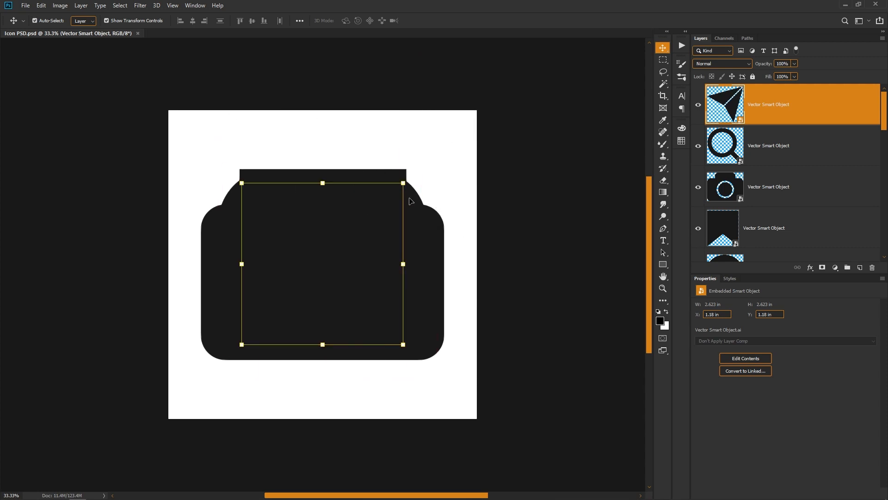
pyautogui.hotkey('ctrl', 'space')
pyautogui.moveTo(420, 200); pyautogui.dragTo(443, 269)
pyautogui.moveTo(317, 290); pyautogui.dragTo(305, 291)
pyautogui.scroll(-10, 777, 183)
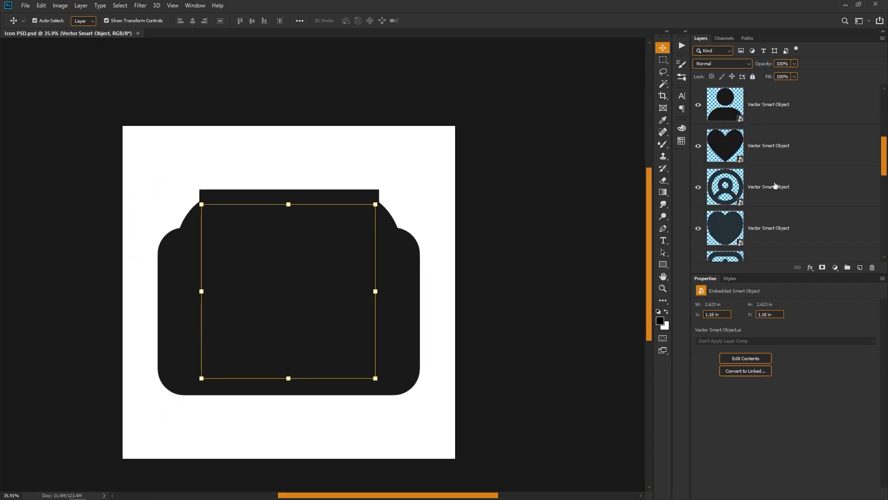
pyautogui.scroll(-1, 463, 307)
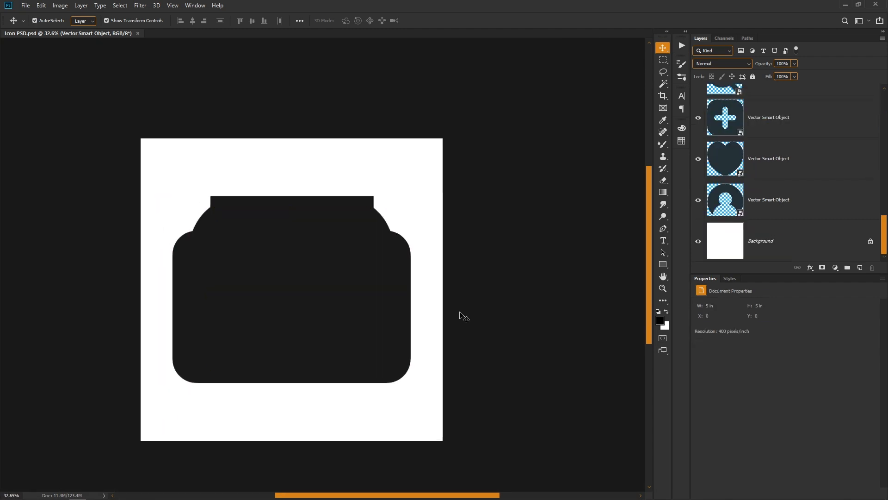
# - Close the Icon PSD document and return from the Icons folder to its parent Editing folder
pyautogui.hotkey('ctrl', 'w')
pyautogui.hotkey('alt', 'Tab')
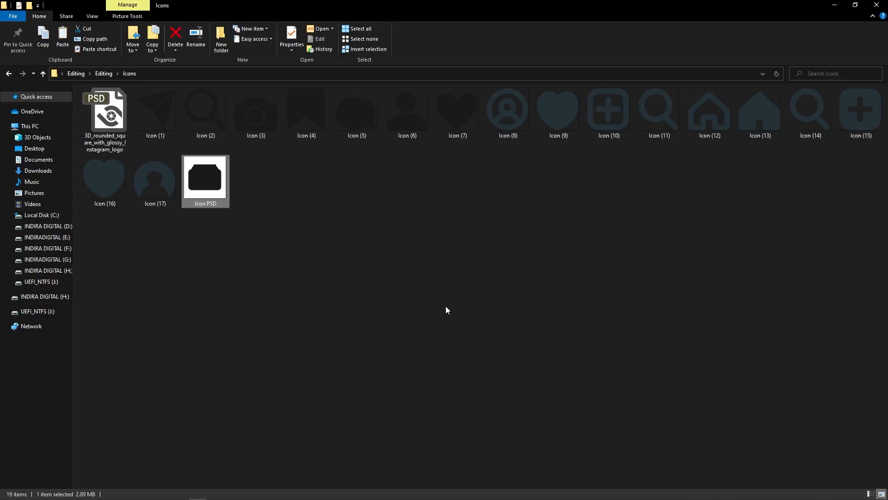
pyautogui.click(350, 351)
pyautogui.hotkey('alt', 'Up')
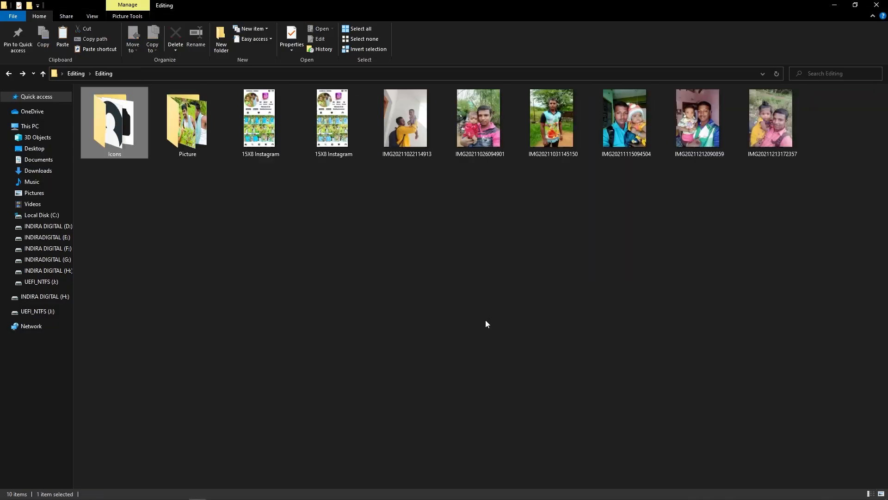
pyautogui.click(378, 320)
# - Switch to Photoshop and start a new document with a width of 8 inches and a height of 15 inches
pyautogui.hotkey('alt', 'Tab')
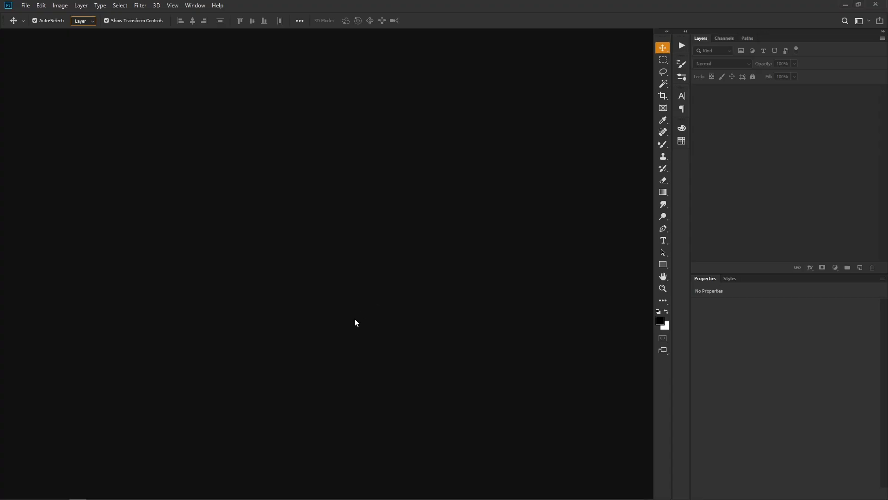
pyautogui.hotkey('ctrl', 'n')
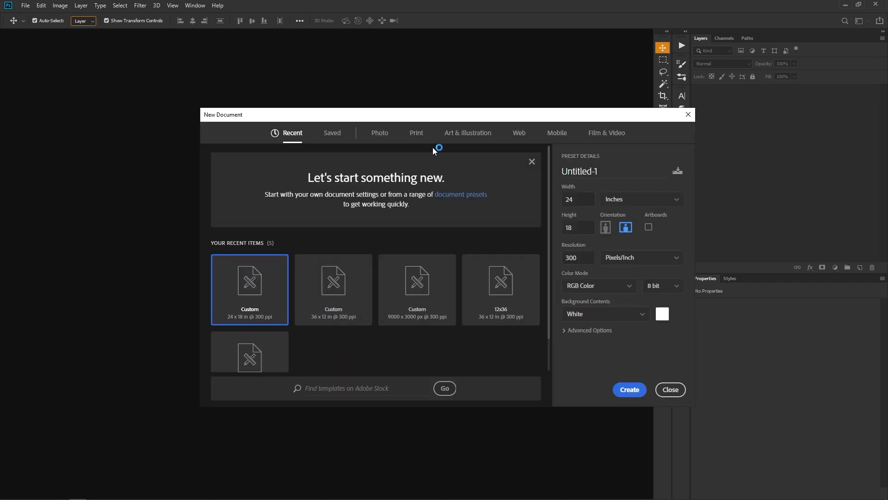
pyautogui.moveTo(439, 117); pyautogui.dragTo(368, 132)
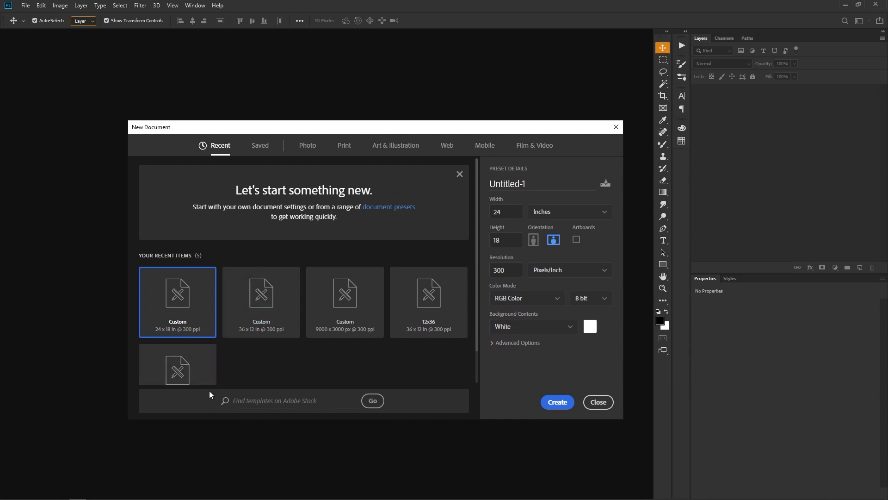
pyautogui.click(257, 146)
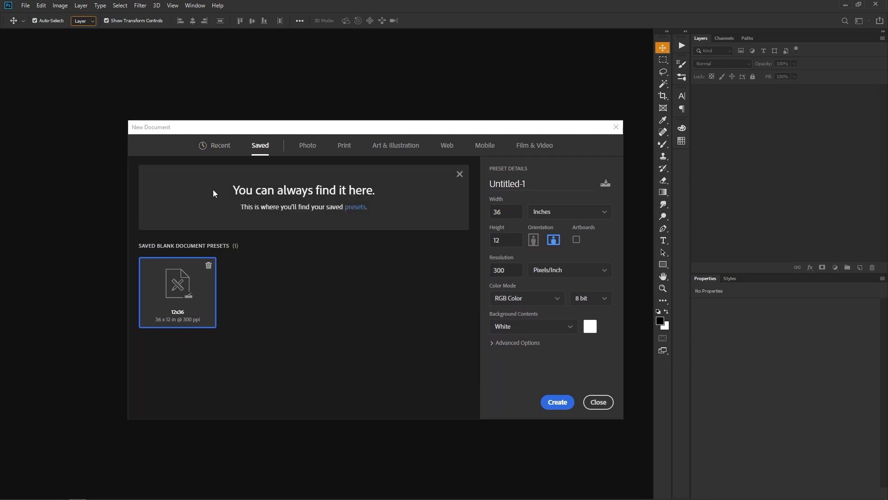
pyautogui.click(510, 212)
pyautogui.write('8')
pyautogui.press('Tab')
pyautogui.press('Tab')
pyautogui.write('15')
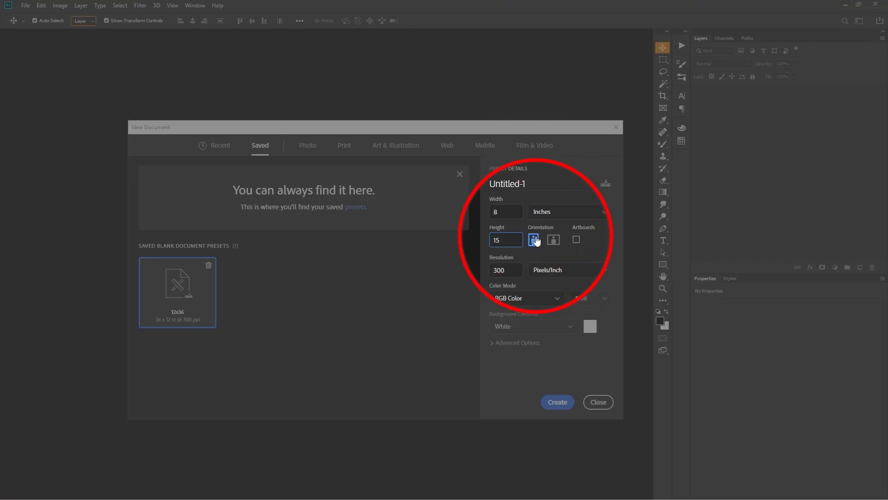
pyautogui.click(534, 239)
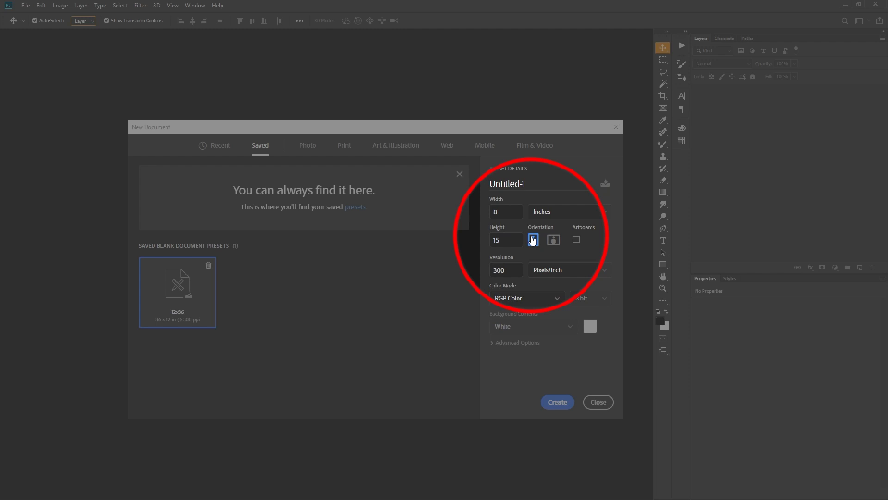
pyautogui.click(555, 241)
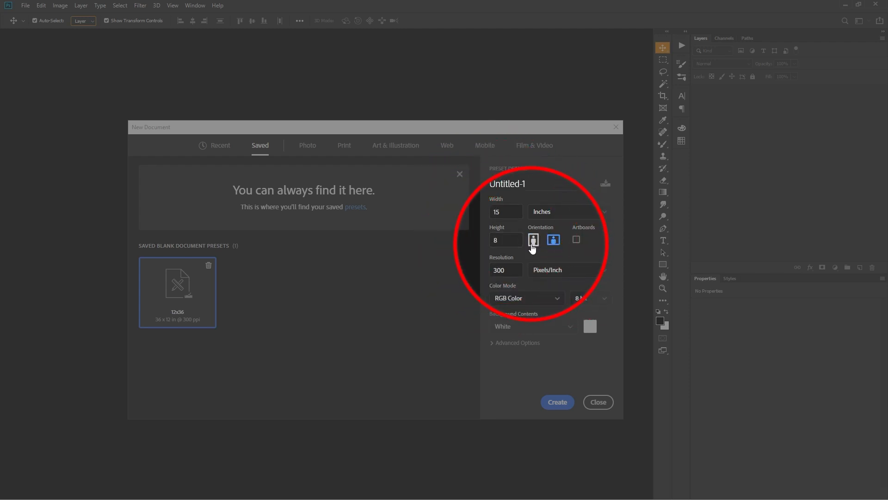
pyautogui.click(534, 246)
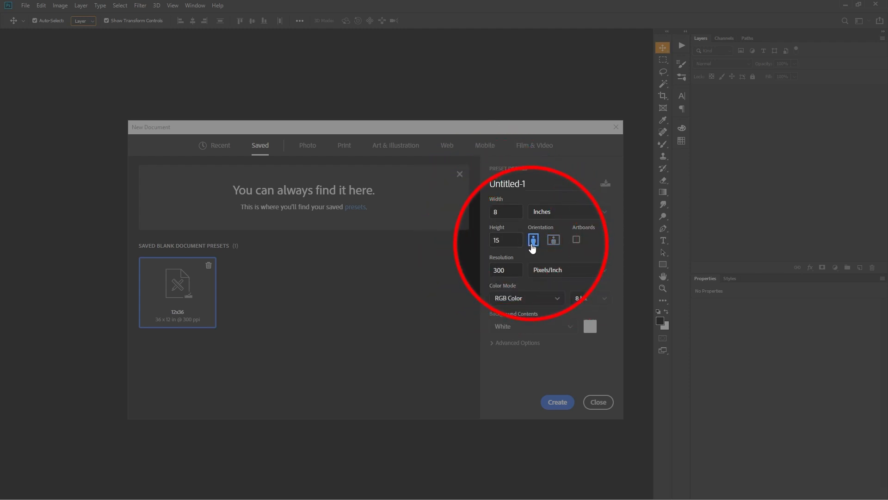
# - Set the resolution to 400 pixels/inch and create the document
pyautogui.doubleClick(508, 275)
pyautogui.write('400')
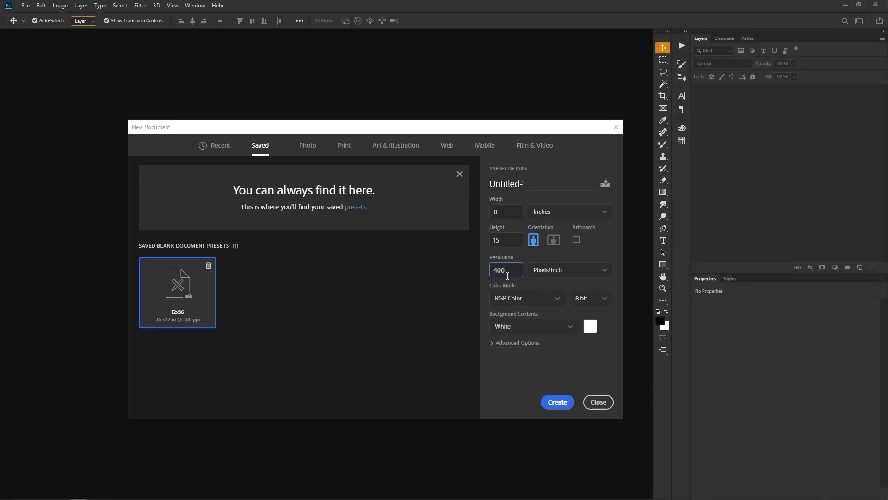
pyautogui.click(490, 343)
pyautogui.click(553, 404)
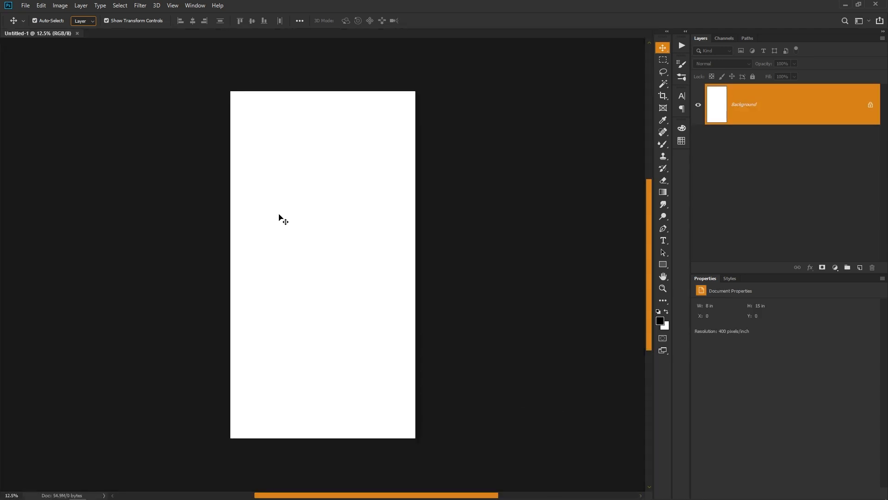
# - Save the blank document in Photoshop format in the Editing folder as "15X8 Flex"
pyautogui.press('ctrl')
pyautogui.click(27, 6)
pyautogui.click(65, 108)
pyautogui.write('15X')
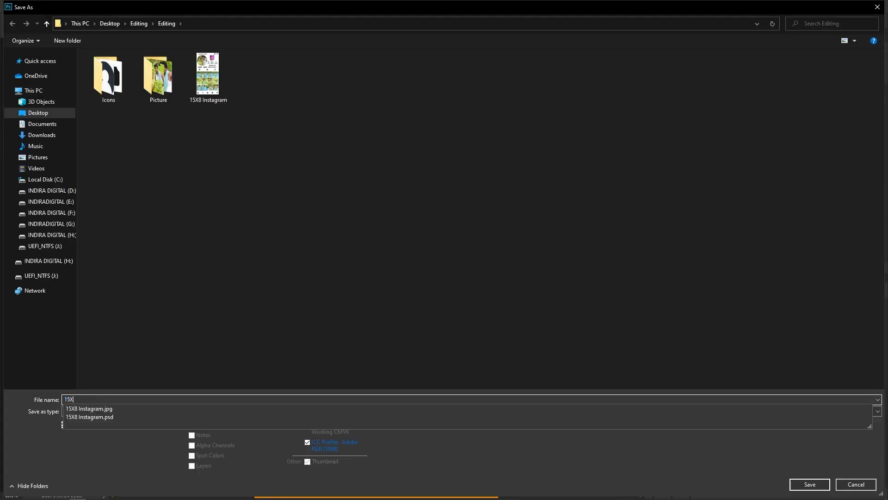
pyautogui.write('8 Fl')
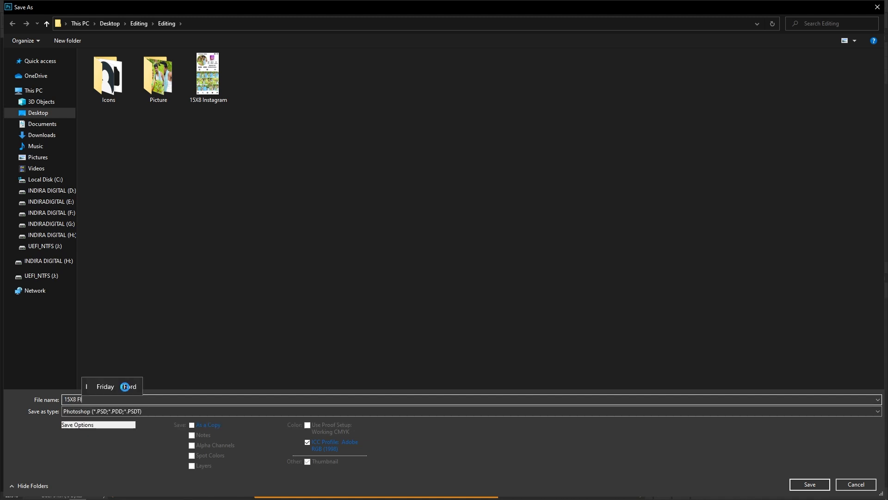
pyautogui.write('ex')
pyautogui.press('Return')
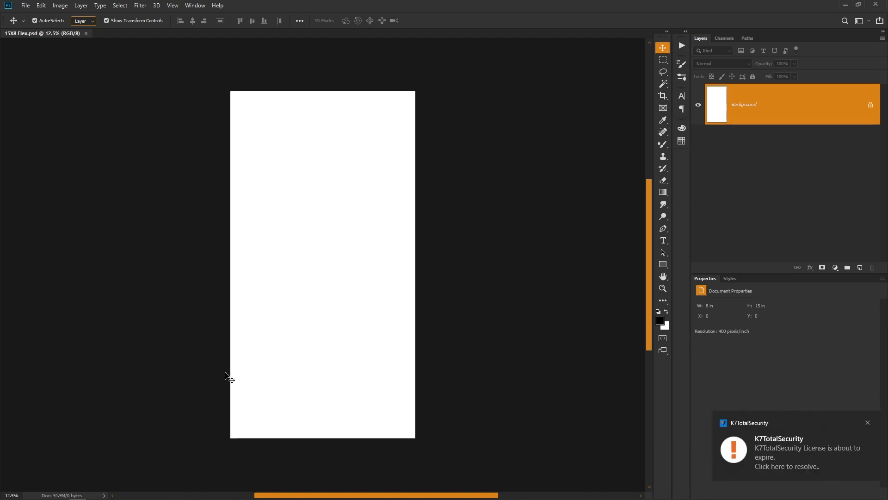
# - Open the 15X8 Instagram.jpg sample from the Editing folder and postpone the antivirus licence renewal reminder
pyautogui.hotkey('alt', 'Tab')
pyautogui.click(357, 147)
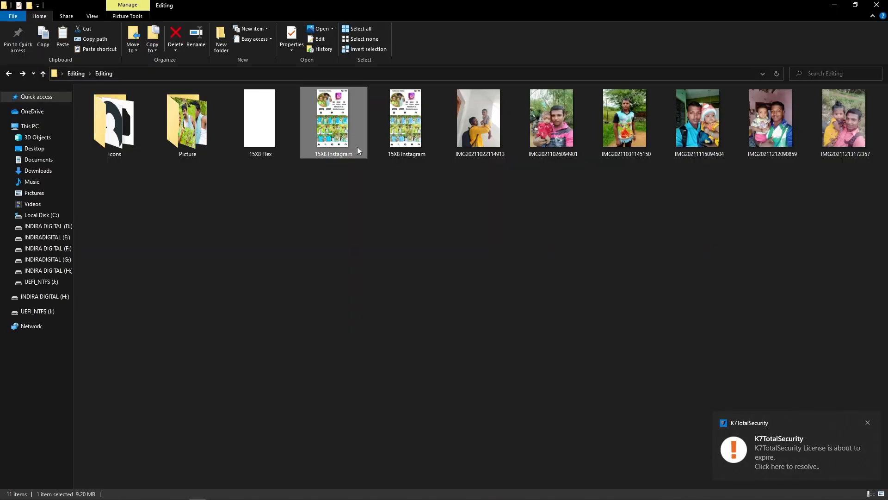
pyautogui.doubleClick(357, 146)
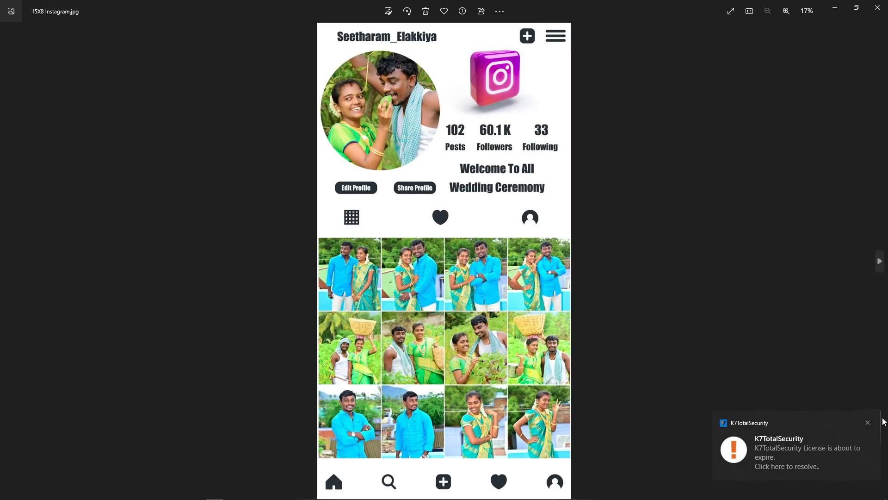
pyautogui.click(868, 422)
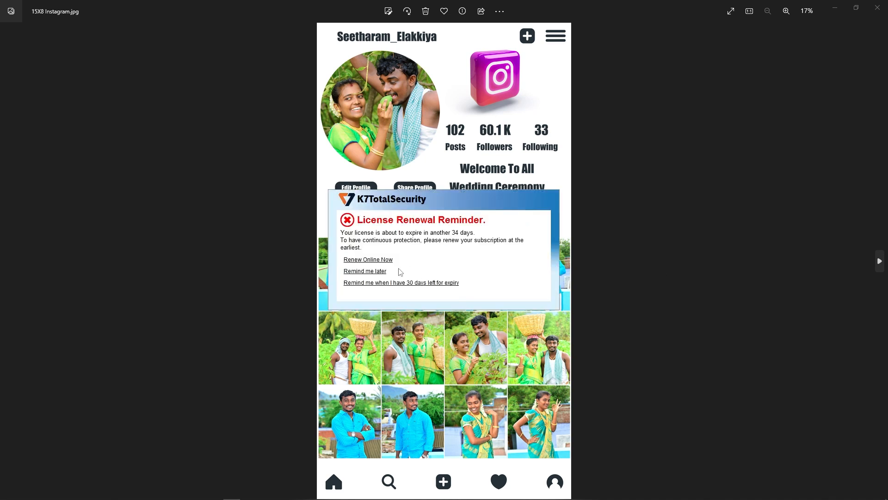
pyautogui.click(375, 271)
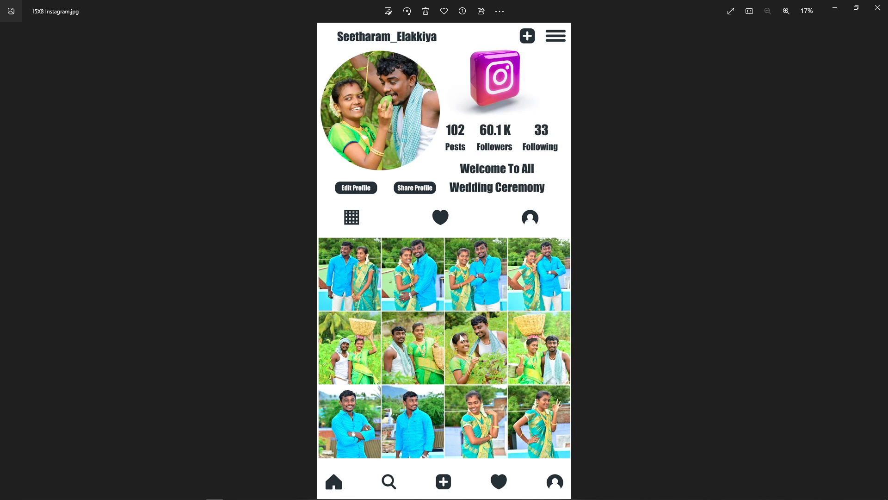
# - Examine the sample layout's photo grid and icon rows up close, and close the image
pyautogui.scroll(2, 460, 354)
pyautogui.moveTo(462, 413); pyautogui.dragTo(463, 347)
pyautogui.scroll(2, 470, 340)
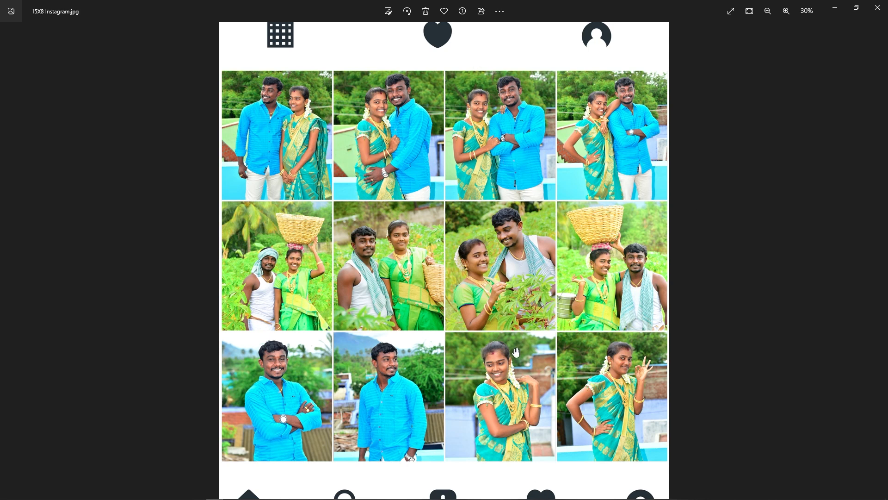
pyautogui.scroll(-3, 516, 353)
pyautogui.click(878, 6)
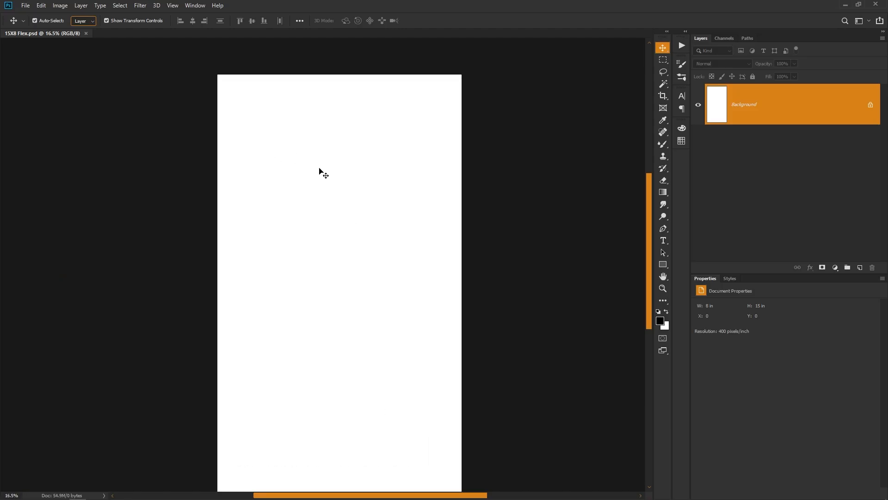
# - Draw a black circle about 1630 px in diameter with the Ellipse tool in the upper-left part of the 15X8 Flex page
pyautogui.scroll(3, 319, 171)
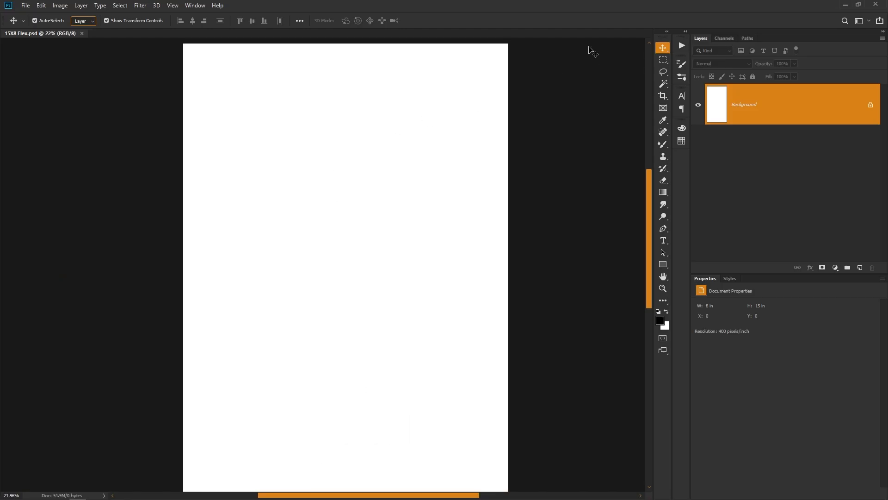
pyautogui.click(663, 264)
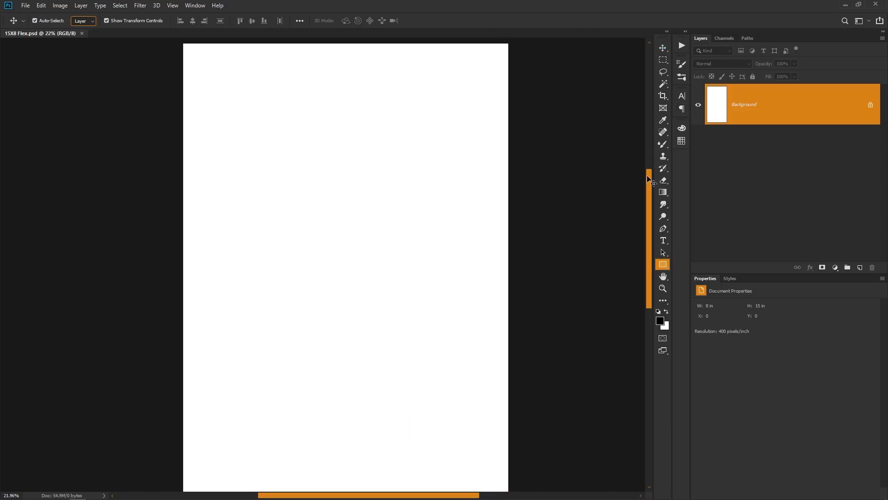
pyautogui.rightClick(668, 267)
pyautogui.click(706, 275)
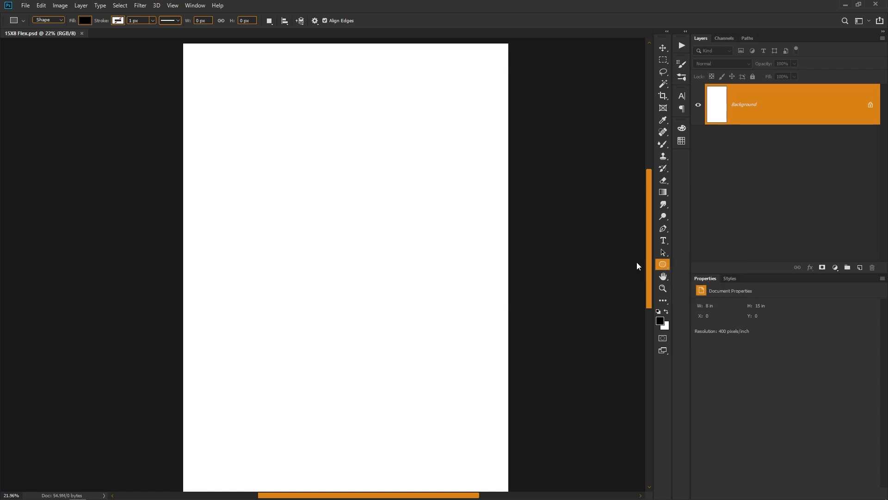
pyautogui.scroll(3, 305, 176)
pyautogui.moveTo(233, 190); pyautogui.dragTo(371, 359)
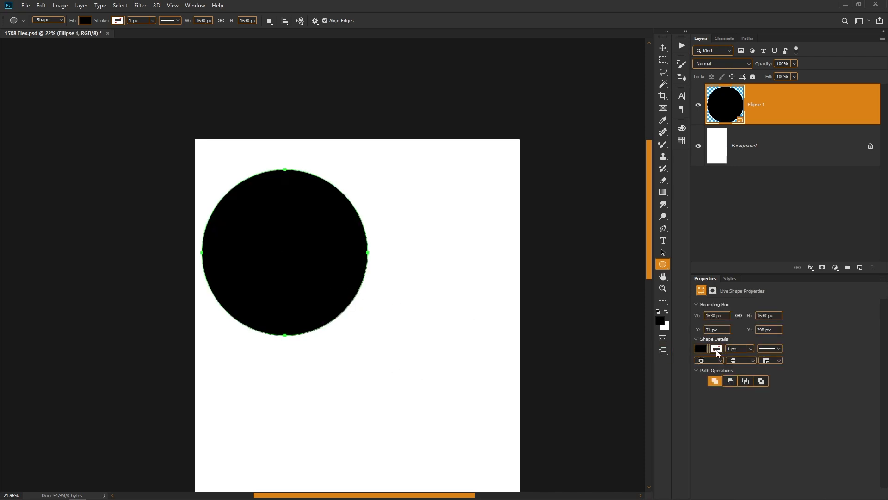
# - Move the black circle left so it sits against the page's left edge, keeping its 1630 px size
pyautogui.hotkey('ctrl', 't')
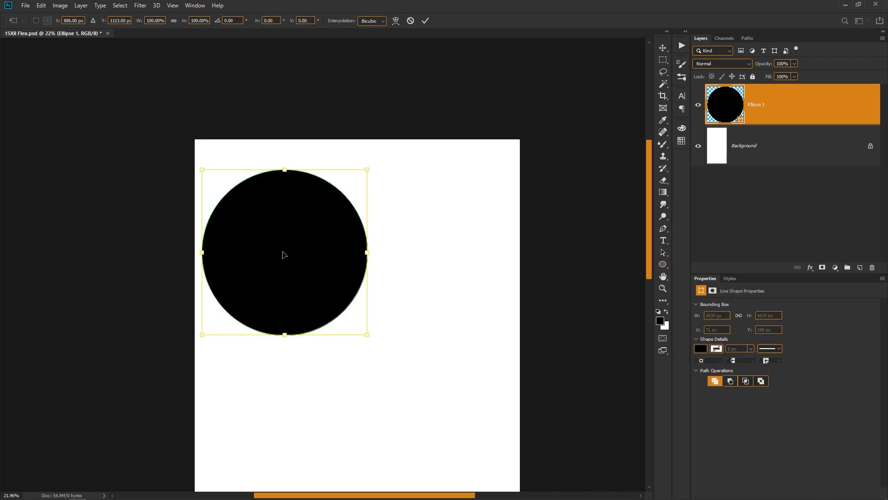
pyautogui.moveTo(283, 254); pyautogui.dragTo(279, 254)
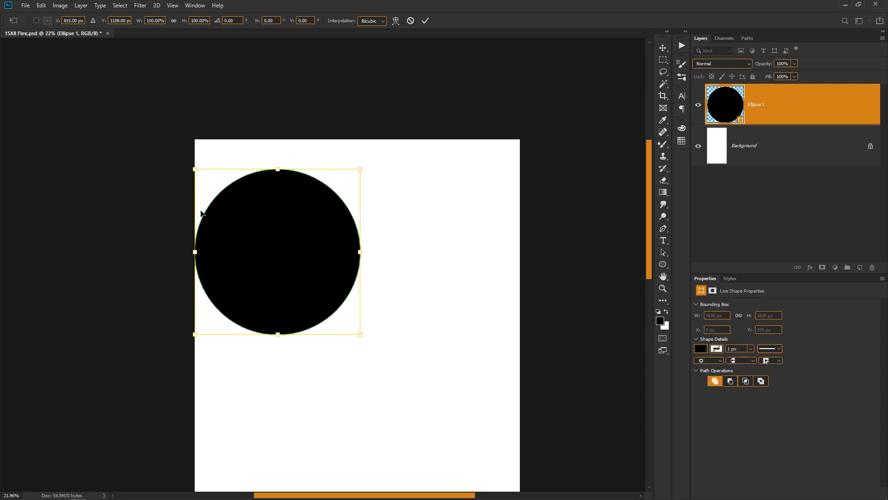
pyautogui.press('Return')
pyautogui.press('ctrl')
pyautogui.hotkey('ctrl', '0')
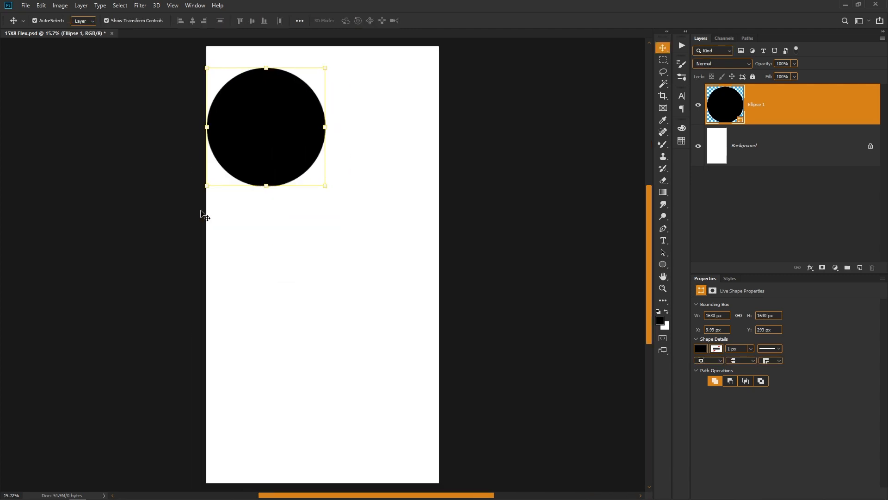
pyautogui.scroll(-1, 367, 175)
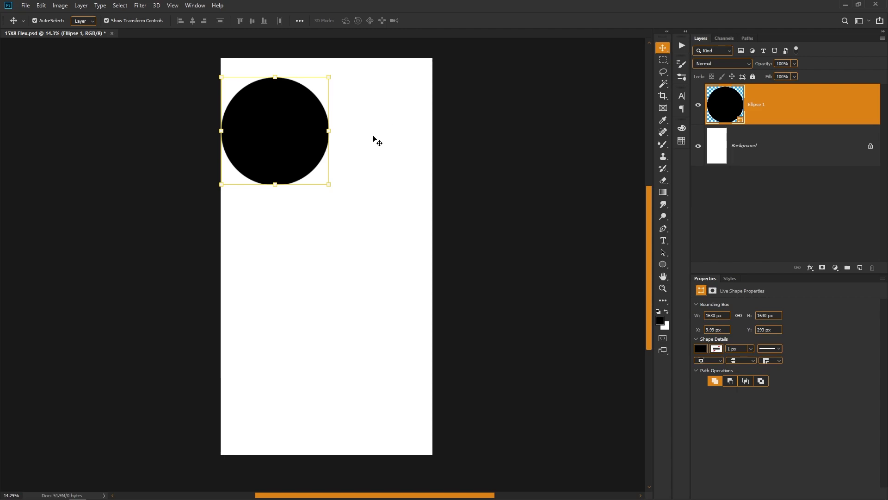
# - Open the 3D_rounded_square_with_glossy_Instagram_logo PSD from the Icons folder and copy its Object and Shadow layers into 15X8 Flex
pyautogui.hotkey('alt', 'Tab')
pyautogui.doubleClick(120, 129)
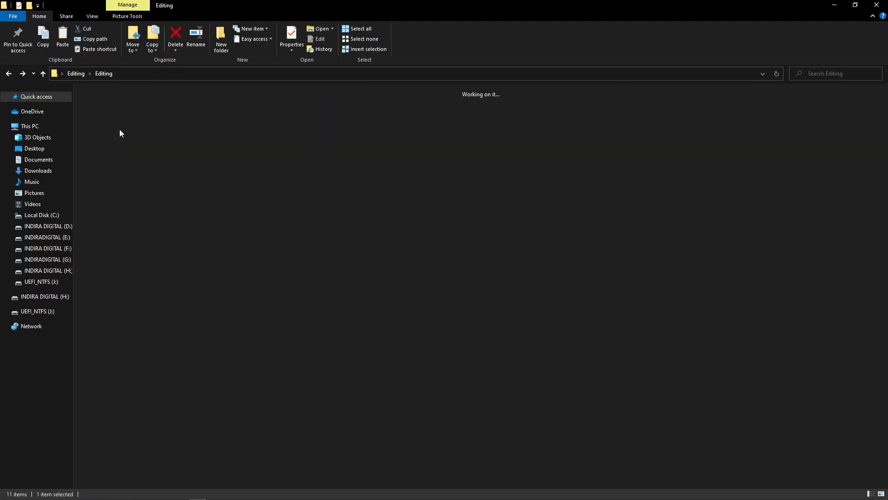
pyautogui.hotkey('alt', 'Tab')
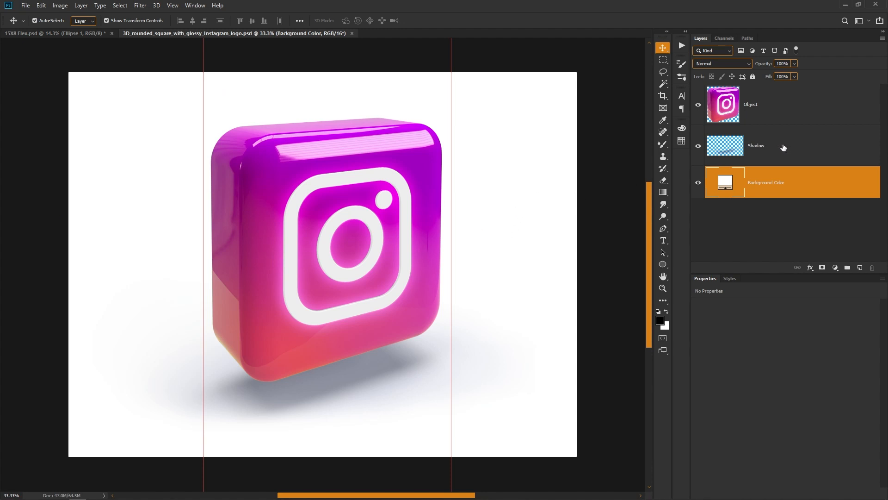
pyautogui.click(784, 145)
pyautogui.keyDown('shift'); pyautogui.click(788, 119); pyautogui.keyUp('shift')
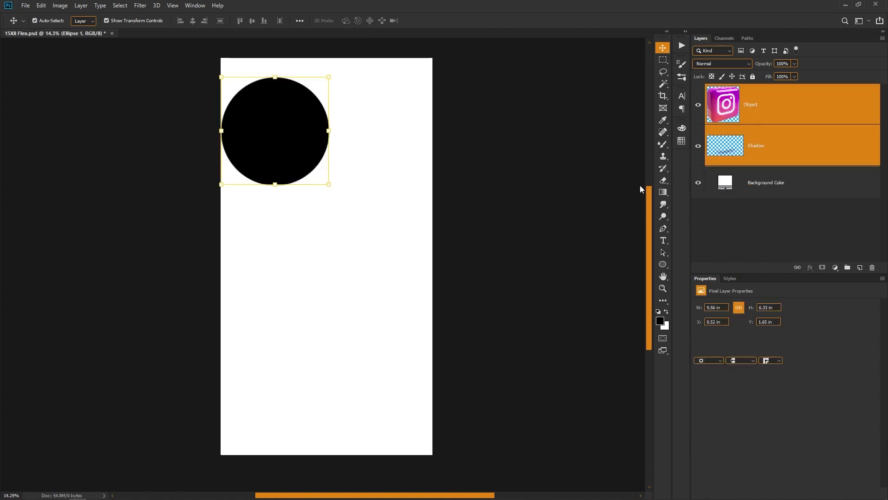
pyautogui.moveTo(640, 185); pyautogui.dragTo(359, 231)
# - Scale the 3D Instagram logo and its shadow down to about 2 in wide and place them beside the circle near the page top
pyautogui.moveTo(315, 255); pyautogui.dragTo(360, 101)
pyautogui.moveTo(408, 127); pyautogui.dragTo(398, 120)
pyautogui.press('Return')
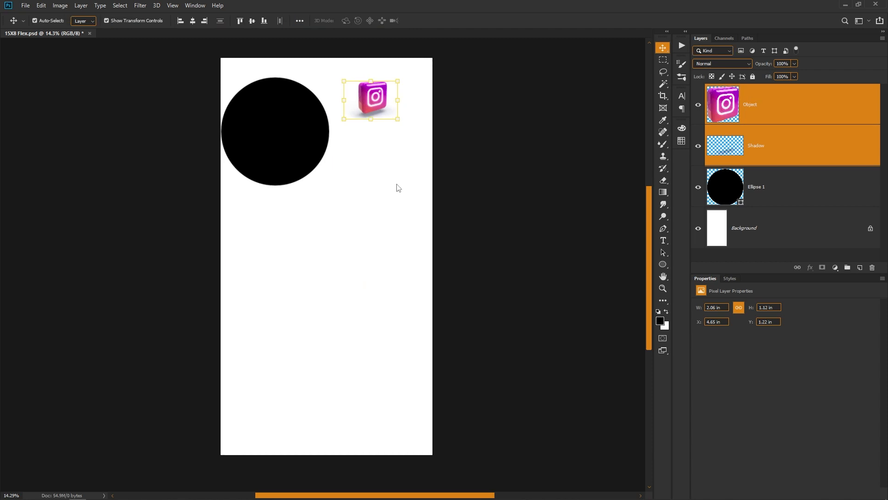
# - Place Icon (12) and Icon (13), the outlined and solid home icons, from the Icons folder into 15X8 Flex
pyautogui.hotkey('alt', 'Tab')
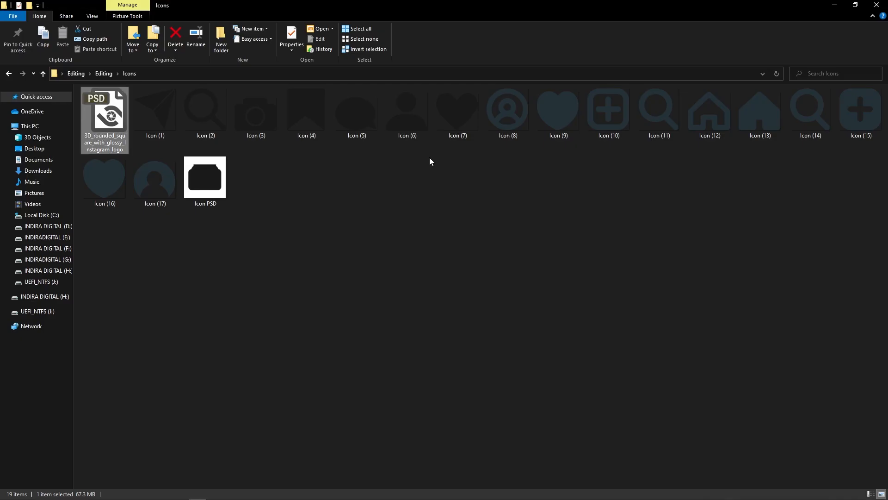
pyautogui.click(353, 218)
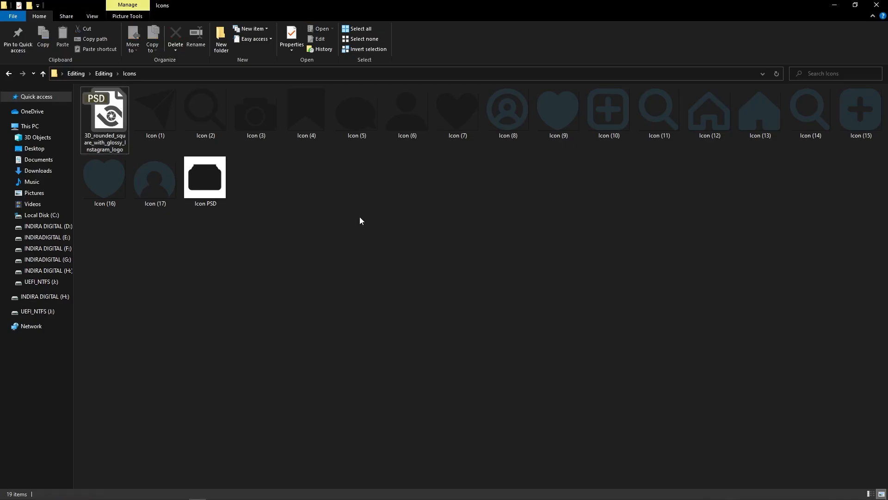
pyautogui.hotkey('alt', 'Tab')
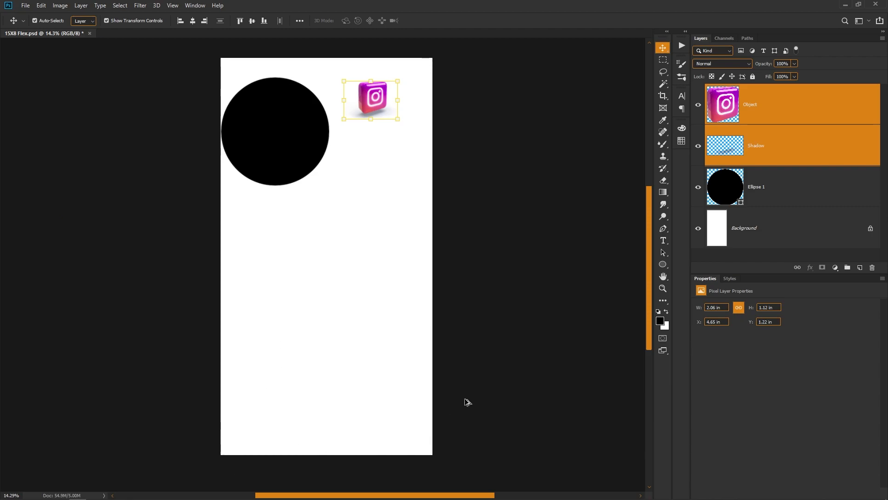
pyautogui.hotkey('alt', 'Tab')
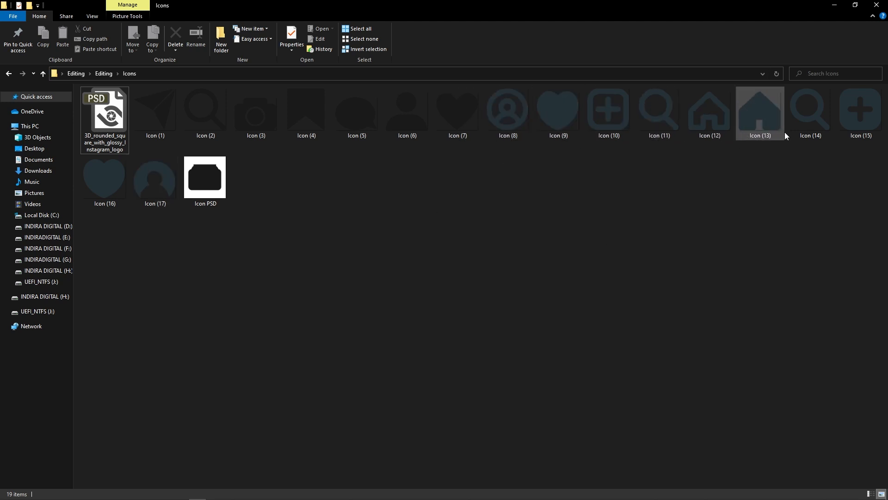
pyautogui.click(700, 113)
pyautogui.click(770, 164)
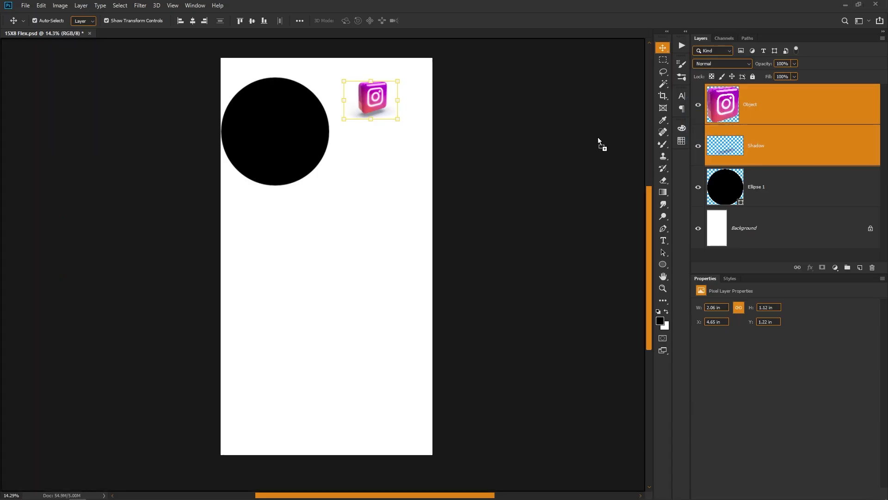
pyautogui.moveTo(599, 143); pyautogui.dragTo(341, 304)
pyautogui.press('Return')
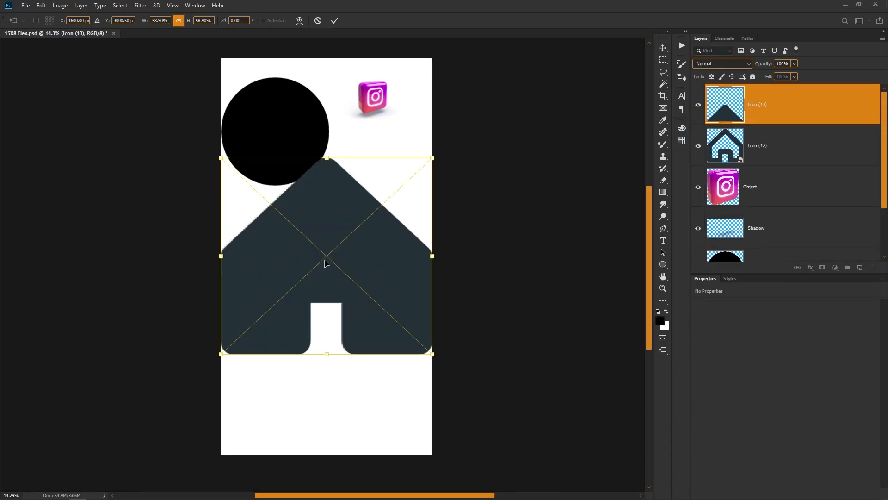
pyautogui.press('Return')
# - Separate the two home icons vertically, then scale both down together and stack them in the middle of the page
pyautogui.moveTo(327, 263); pyautogui.dragTo(324, 467)
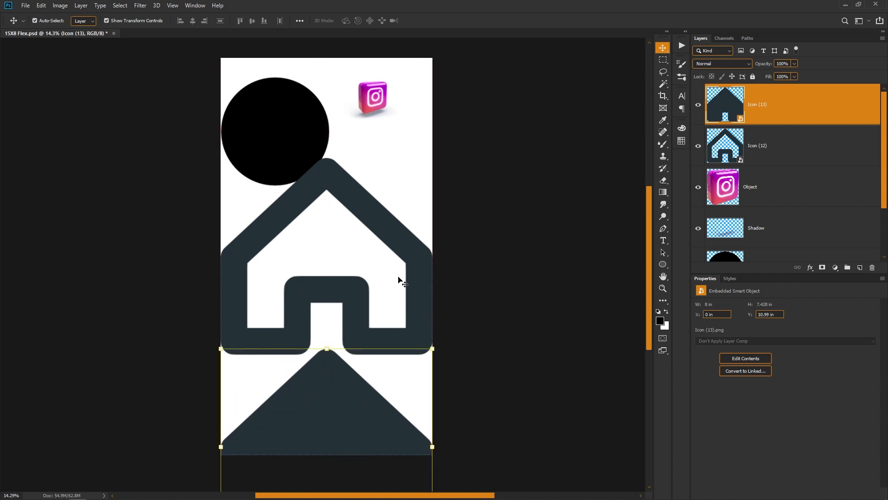
pyautogui.keyDown('shift'); pyautogui.click(427, 235); pyautogui.keyUp('shift')
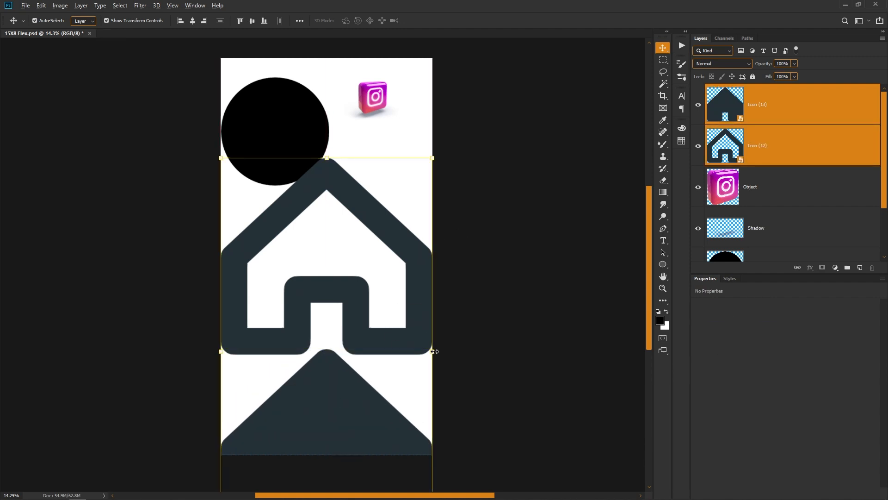
pyautogui.moveTo(433, 351); pyautogui.dragTo(374, 353)
pyautogui.moveTo(318, 385); pyautogui.dragTo(321, 336)
pyautogui.press('Return')
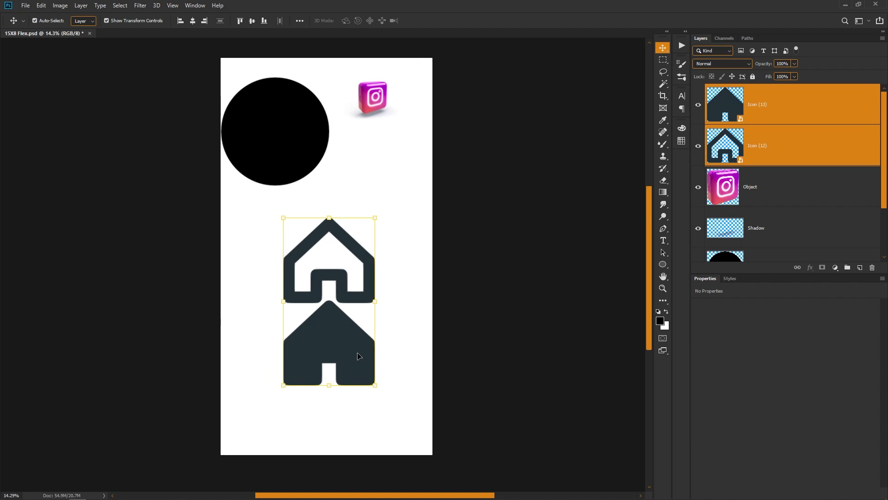
# - Check the home icon style in the 15X8 Instagram sample and delete both placed home icons from 15X8 Flex
pyautogui.hotkey('alt', 'Tab')
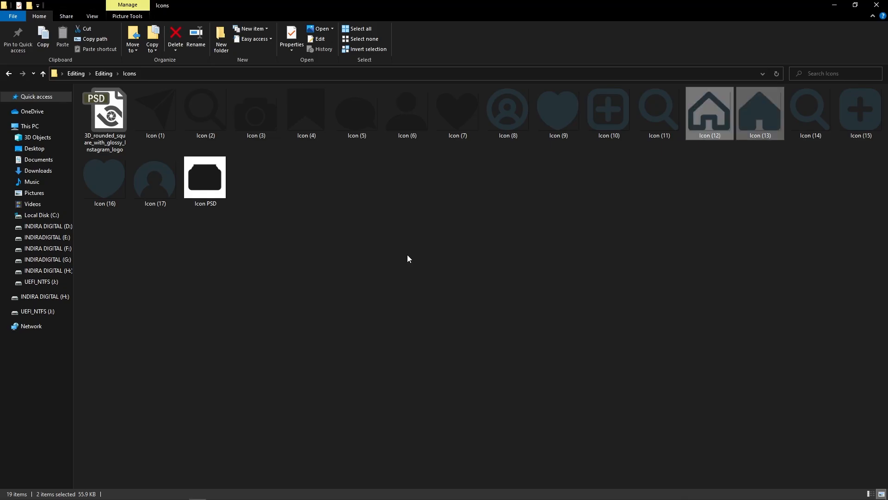
pyautogui.hotkey('alt', 'Up')
pyautogui.doubleClick(317, 101)
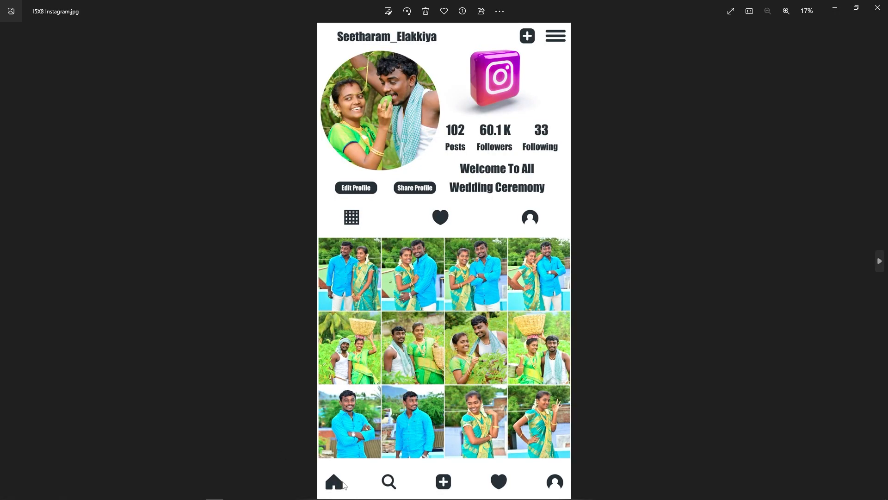
pyautogui.click(877, 7)
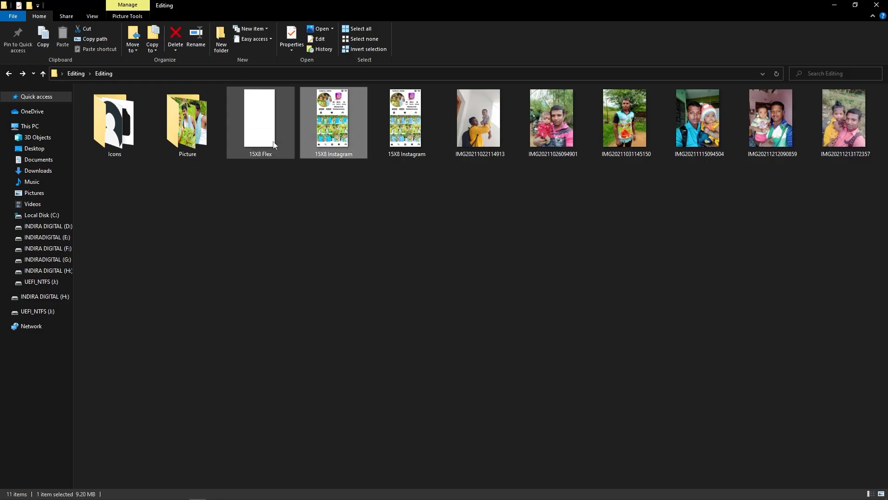
pyautogui.hotkey('alt', 'Tab')
pyautogui.doubleClick(115, 122)
pyautogui.hotkey('alt', 'Tab')
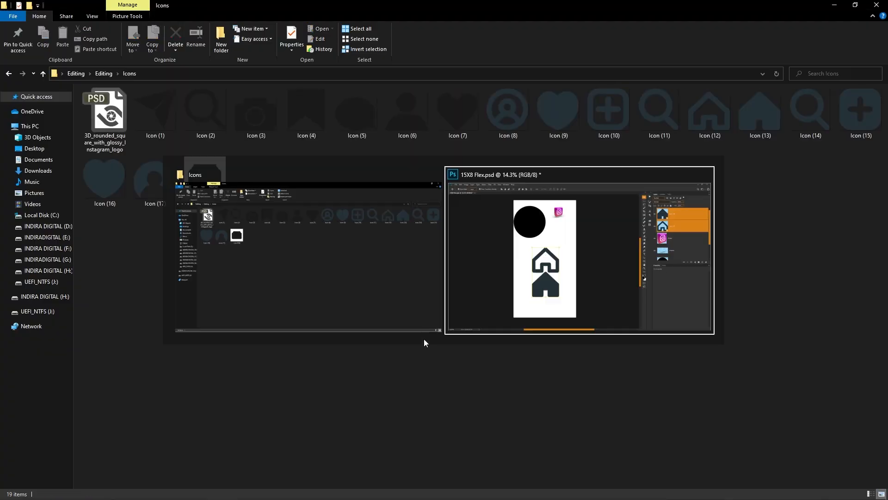
pyautogui.moveTo(388, 431); pyautogui.dragTo(301, 253)
pyautogui.press('Delete')
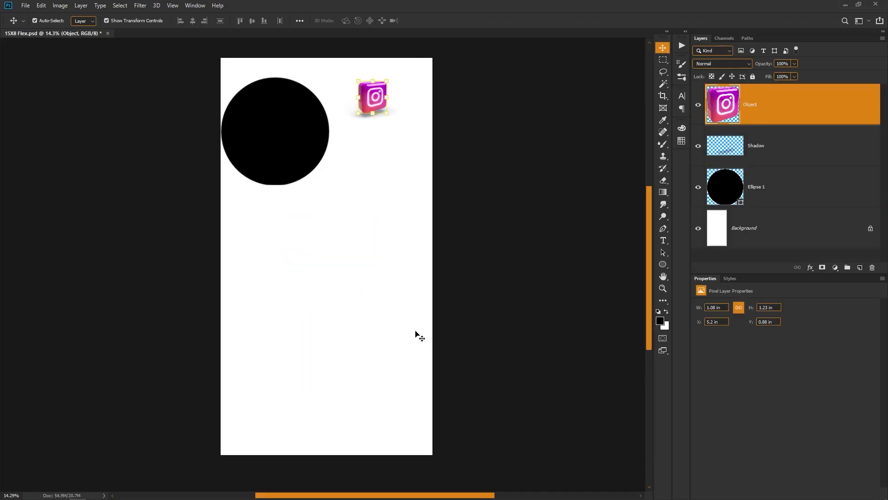
# - Open Icon (13).png, copy the solid home icon into 15X8 Flex and move it slightly below the page centre
pyautogui.hotkey('alt', 'Tab')
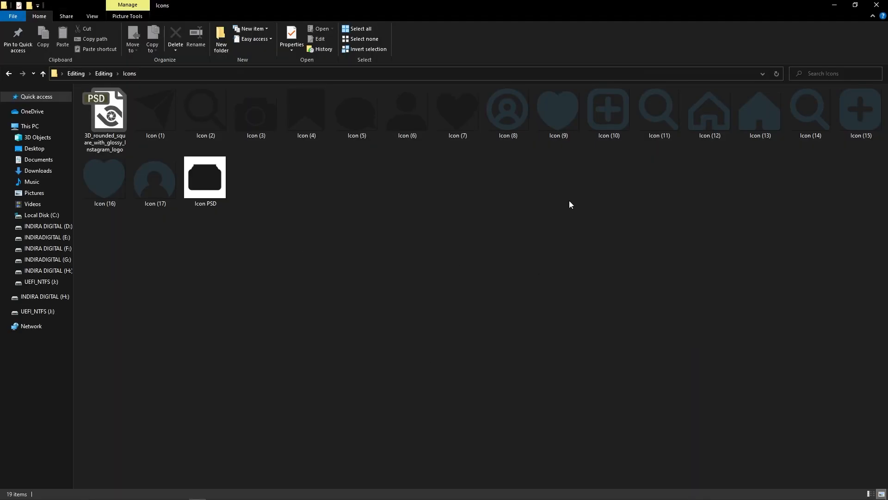
pyautogui.click(699, 113)
pyautogui.click(777, 116)
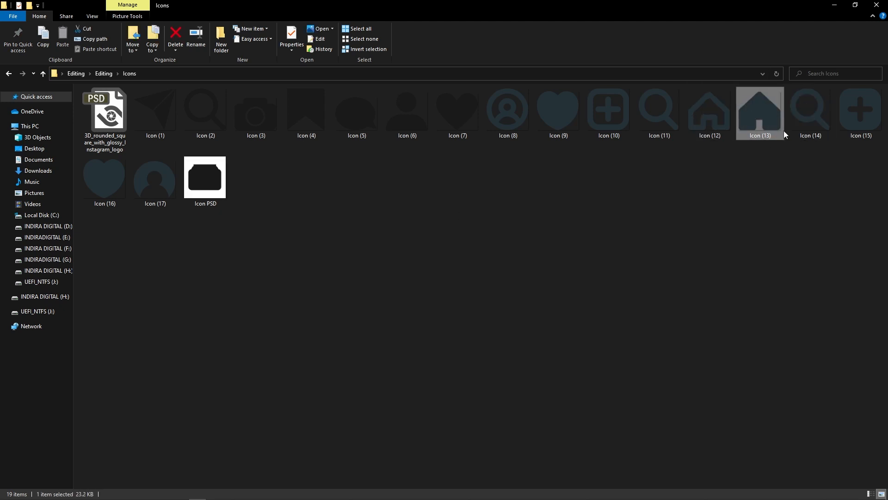
pyautogui.doubleClick(771, 119)
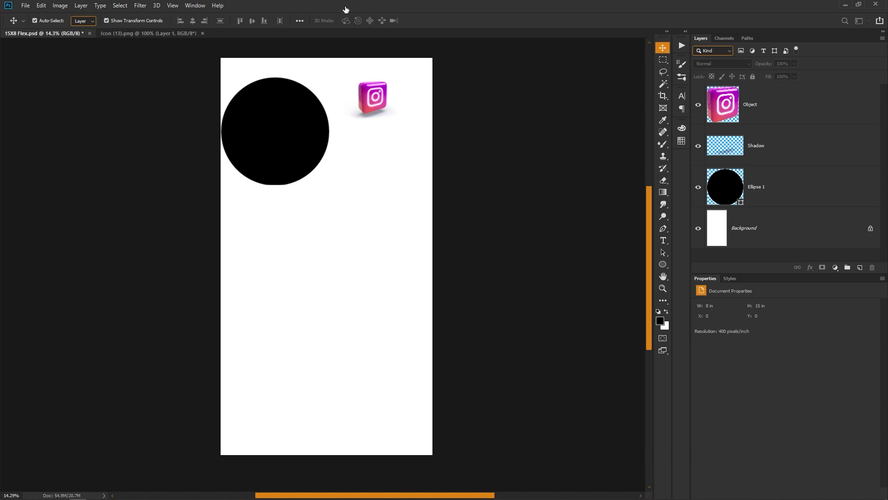
pyautogui.press('ctrl')
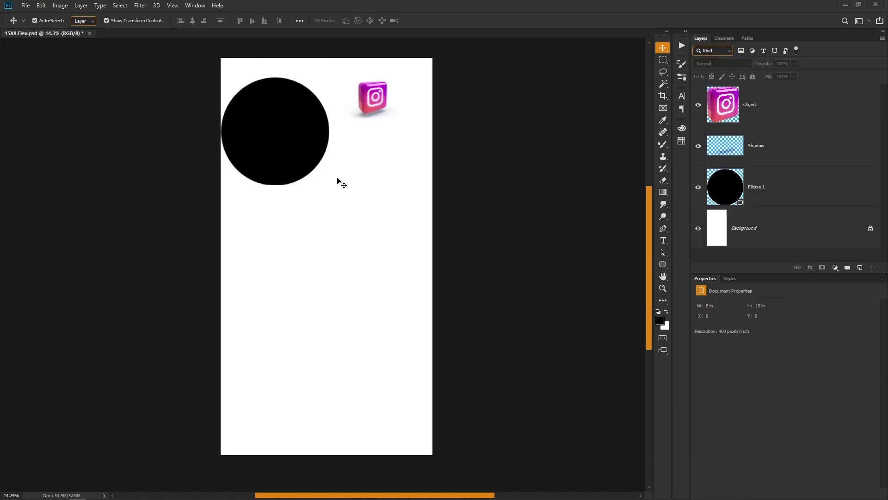
pyautogui.hotkey('ctrl', 'v')
pyautogui.moveTo(344, 271); pyautogui.dragTo(345, 316)
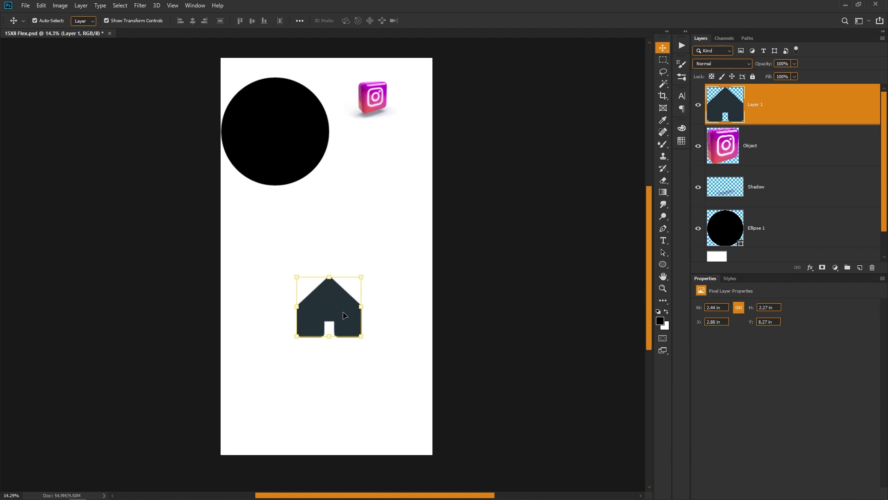
# - Open Icon (14).png from the Icons folder, copy the whole magnifier icon, close the file and paste it into 15X8 Flex
pyautogui.hotkey('alt', 'Tab')
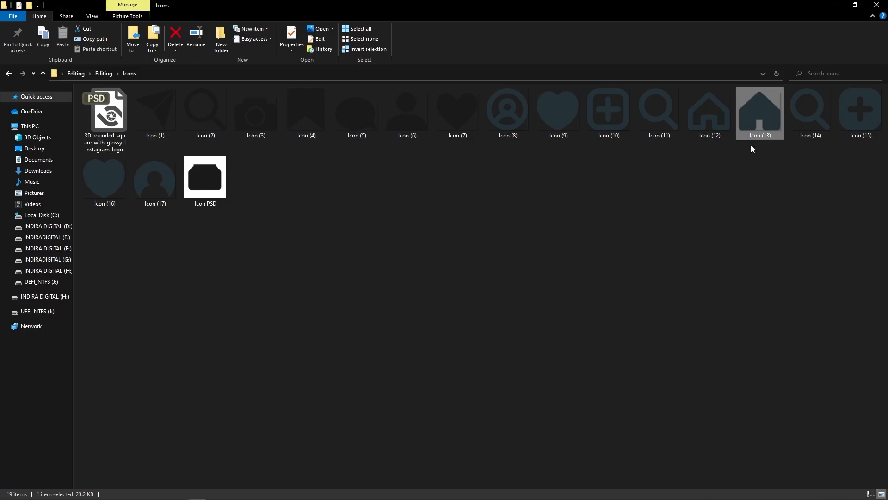
pyautogui.hotkey('alt', 'Tab')
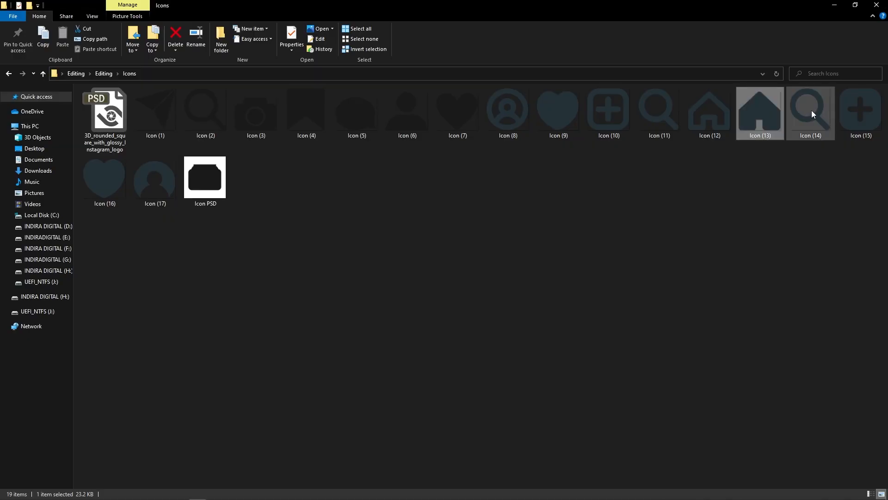
pyautogui.moveTo(810, 111); pyautogui.dragTo(356, 8)
pyautogui.hotkey('alt', 'Tab')
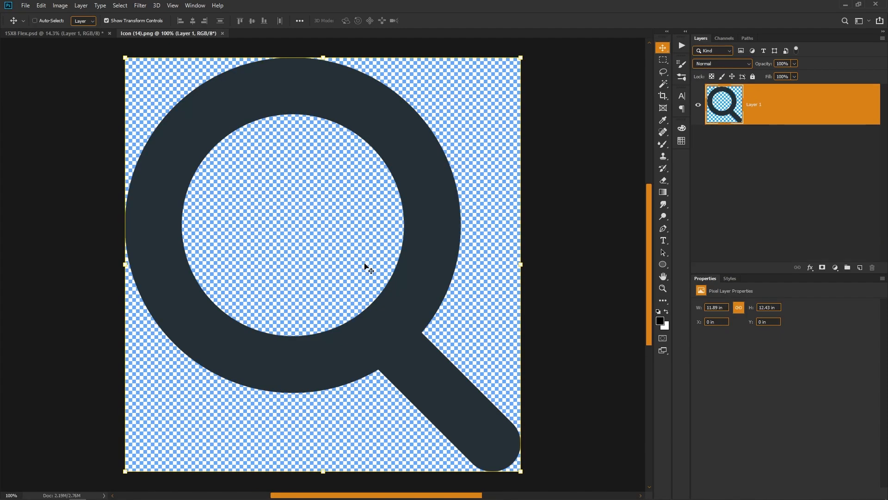
pyautogui.hotkey('ctrl', 'a')
pyautogui.hotkey('ctrl', 'c')
pyautogui.hotkey('ctrl', 'w')
pyautogui.hotkey('ctrl', 'v')
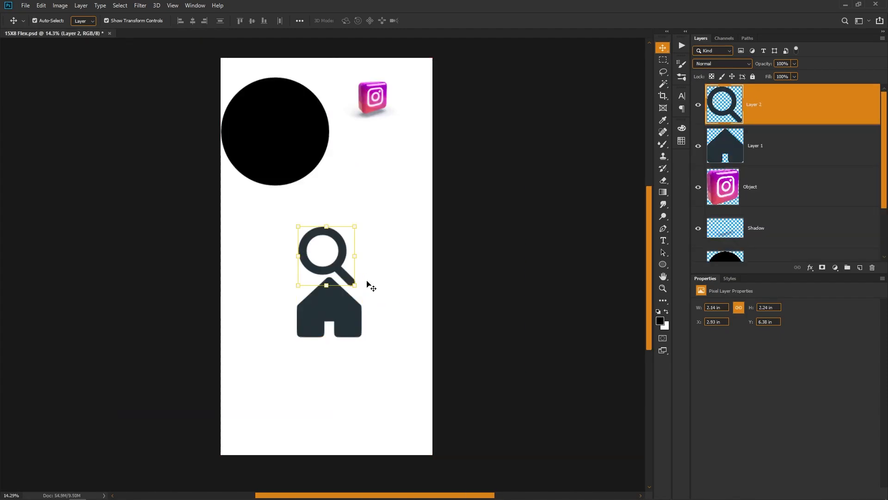
# - Open Icon (15).png from the Icons folder, copy the whole plus icon, close the file and paste it into 15X8 Flex
pyautogui.hotkey('alt', 'Tab')
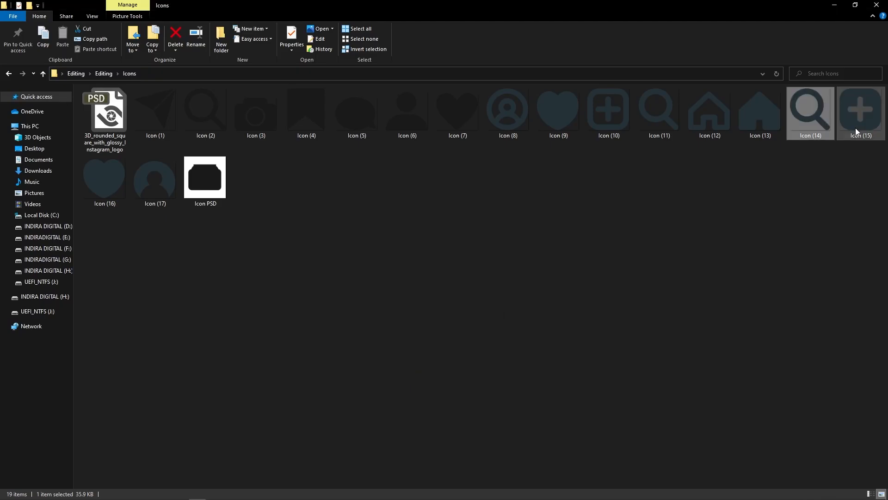
pyautogui.click(854, 122)
pyautogui.hotkey('alt', 'Tab')
pyautogui.moveTo(860, 187); pyautogui.dragTo(298, 6)
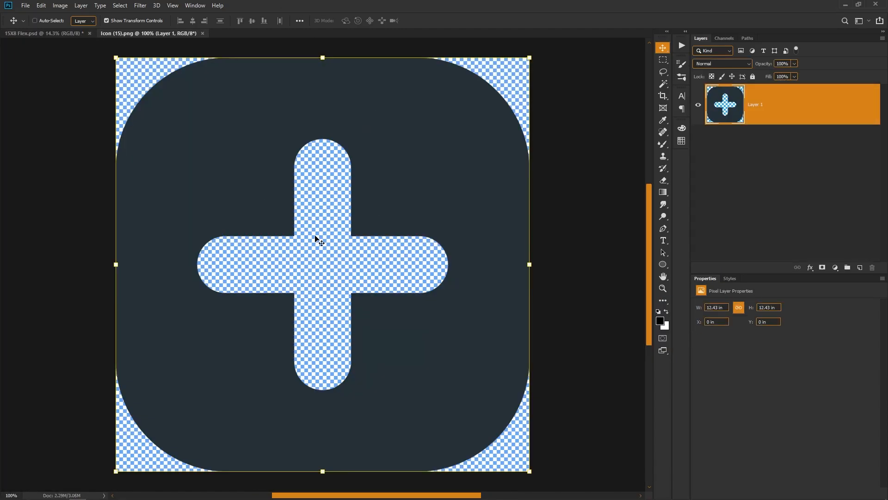
pyautogui.hotkey('ctrl', 'a')
pyautogui.hotkey('ctrl', 'c')
pyautogui.hotkey('ctrl', 'w')
pyautogui.hotkey('ctrl', 'v')
# - Open Icon (16).png and Icon (17).png from the Icons folder in Photoshop
pyautogui.hotkey('alt', 'Tab')
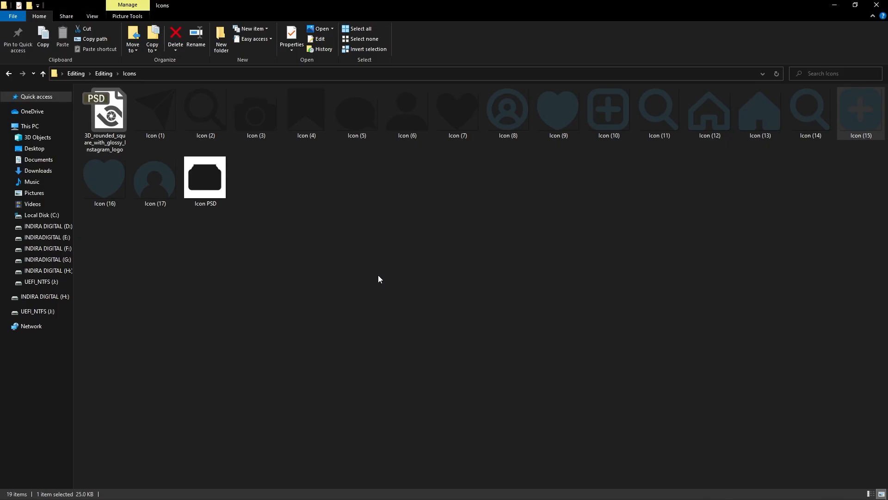
pyautogui.click(803, 202)
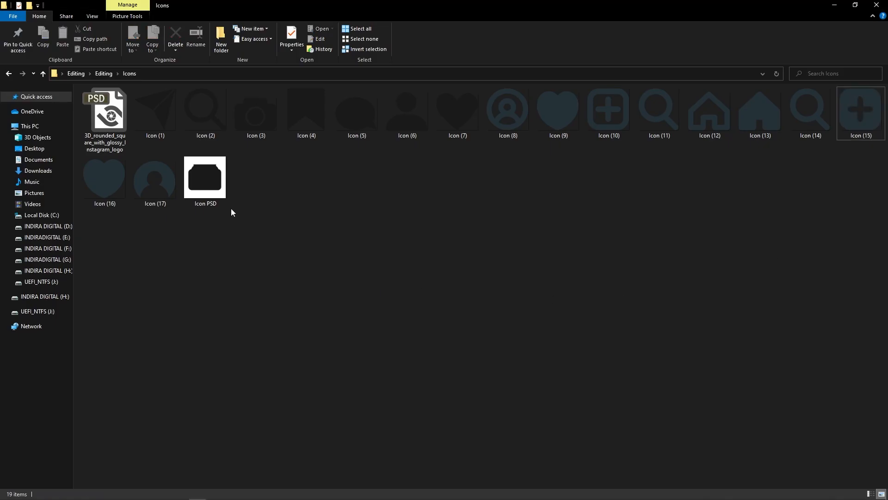
pyautogui.click(112, 198)
pyautogui.moveTo(118, 191); pyautogui.dragTo(102, 210)
pyautogui.hotkey('alt', 'Tab')
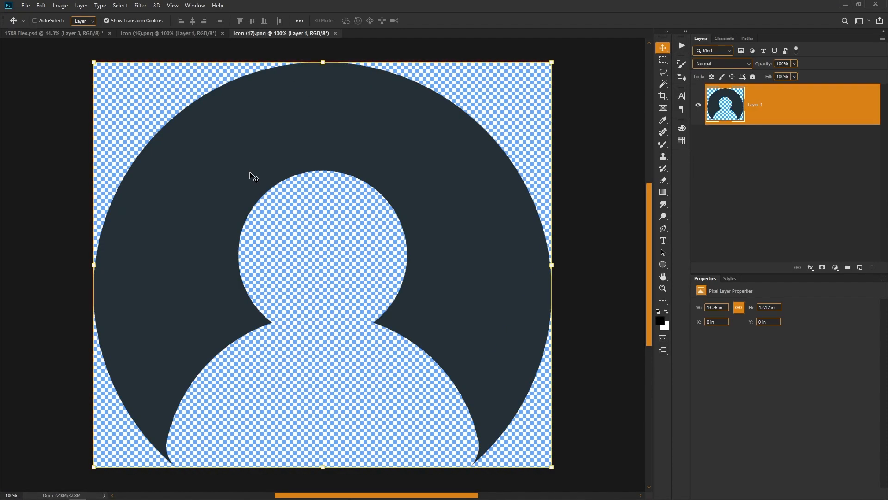
# - Copy the whole profile icon from Icon (17).png, close that file and paste the icon into 15X8 Flex
pyautogui.hotkey('ctrl', 'a')
pyautogui.hotkey('ctrl', 'c')
pyautogui.hotkey('ctrl', 'w')
pyautogui.hotkey('ctrl', 'Tab')
pyautogui.hotkey('ctrl', 'v')
# - Copy the whole heart icon from Icon (16).png, close that file and paste the icon into 15X8 Flex
pyautogui.hotkey('ctrl', 'Tab')
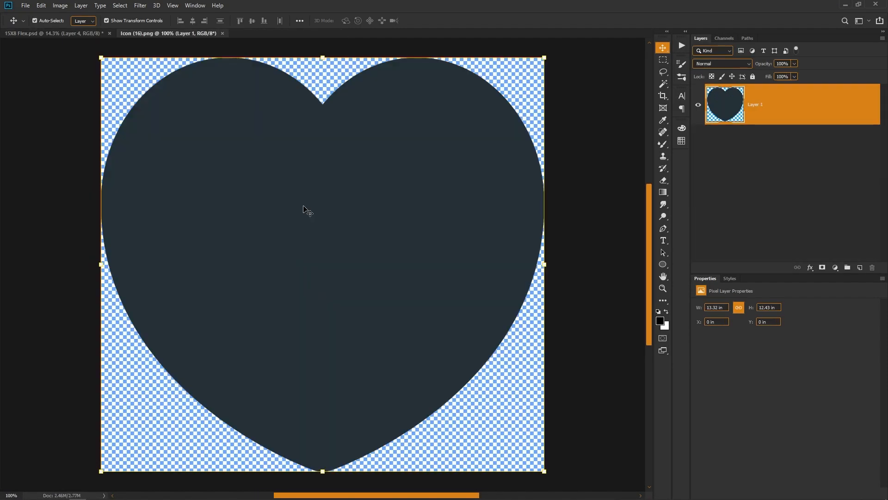
pyautogui.hotkey('ctrl', 'a')
pyautogui.hotkey('ctrl', 'c')
pyautogui.hotkey('ctrl', 'w')
pyautogui.hotkey('ctrl', 'v')
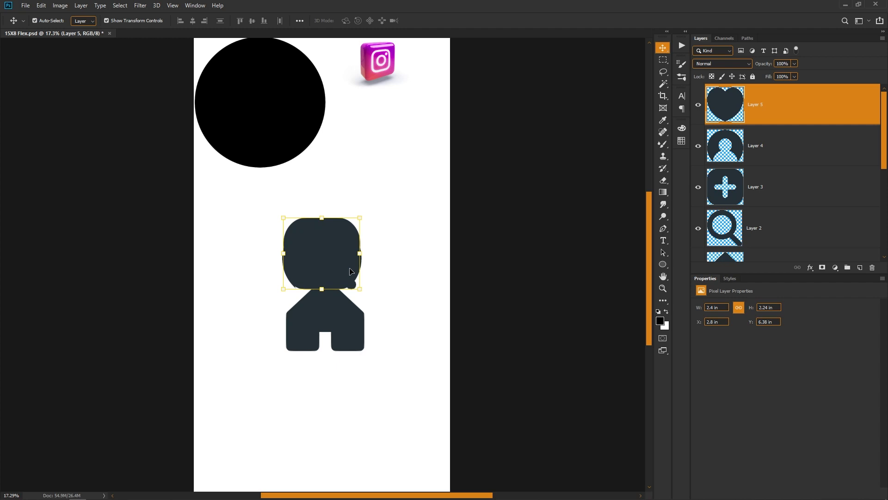
# - Move the home icon up onto the stack of pasted icons and clear the layer selection
pyautogui.moveTo(343, 272)
pyautogui.mouseDown()
pyautogui.moveTo(345, 359)
pyautogui.moveTo(363, 411)
pyautogui.moveTo(349, 270)
pyautogui.moveTo(338, 277)
pyautogui.moveTo(337, 266)
pyautogui.mouseUp()
pyautogui.moveTo(341, 333); pyautogui.dragTo(336, 270)
pyautogui.moveTo(386, 190); pyautogui.dragTo(270, 308)
pyautogui.click(401, 410)
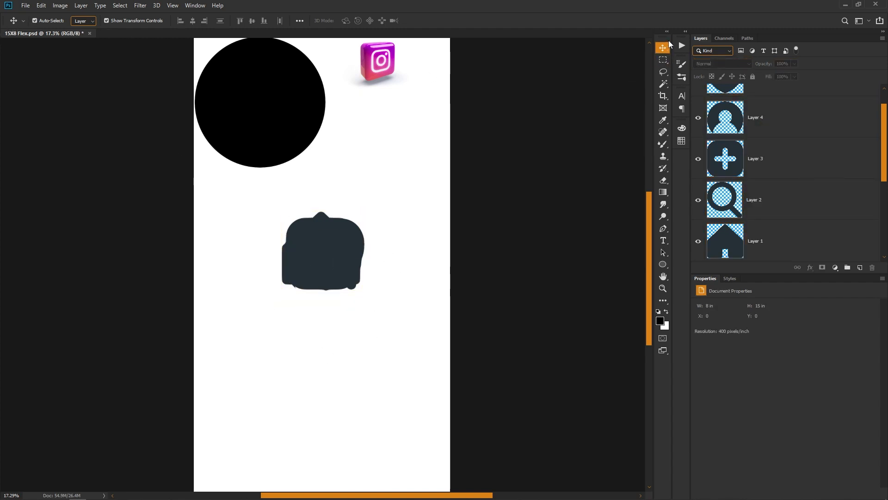
# - Select all five stacked icons, scale them down together to about 0.84 in tall and move them down the page
pyautogui.moveTo(397, 201); pyautogui.dragTo(212, 301)
pyautogui.scroll(1, 807, 155)
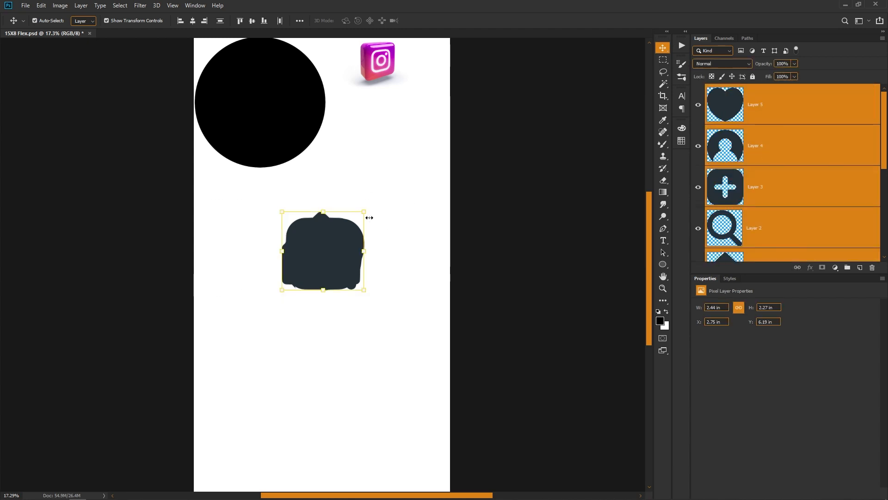
pyautogui.moveTo(363, 209); pyautogui.dragTo(340, 234)
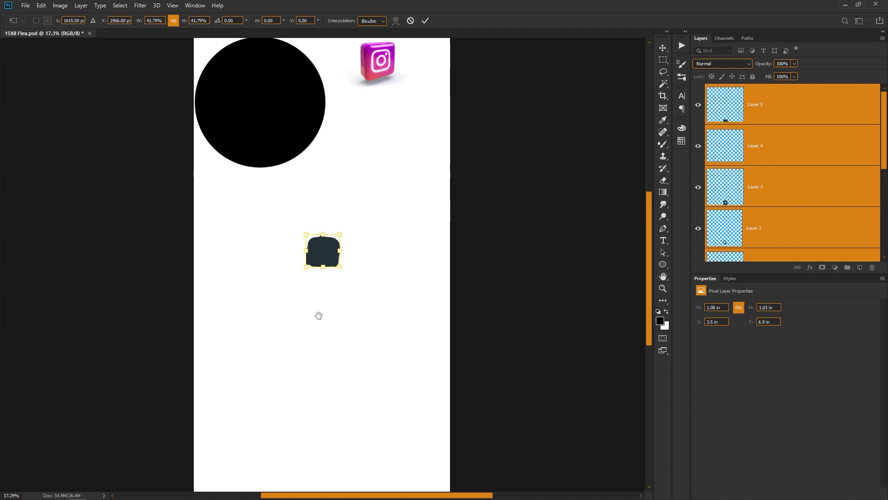
pyautogui.scroll(2, 318, 324)
pyautogui.moveTo(318, 325); pyautogui.dragTo(407, 173)
pyautogui.moveTo(416, 80); pyautogui.dragTo(384, 262)
pyautogui.press('Return')
# - Place the home icon in the page's bottom-left corner and the magnifier level with it at about X 1.75 in, Y 13.96 in
pyautogui.rightClick(280, 260)
pyautogui.click(296, 267)
pyautogui.moveTo(294, 246); pyautogui.dragTo(266, 372)
pyautogui.moveTo(294, 274); pyautogui.dragTo(377, 394)
pyautogui.moveTo(327, 387); pyautogui.dragTo(343, 338)
pyautogui.moveTo(355, 287); pyautogui.dragTo(333, 340)
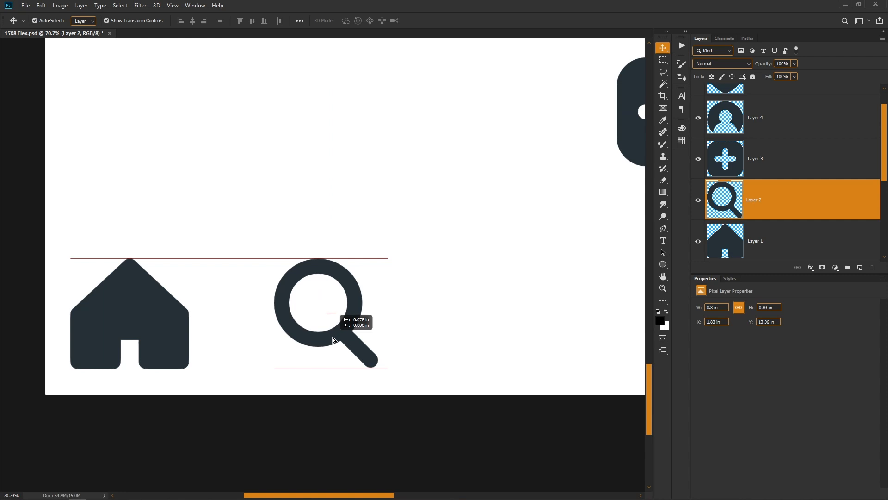
pyautogui.moveTo(333, 340); pyautogui.dragTo(333, 340)
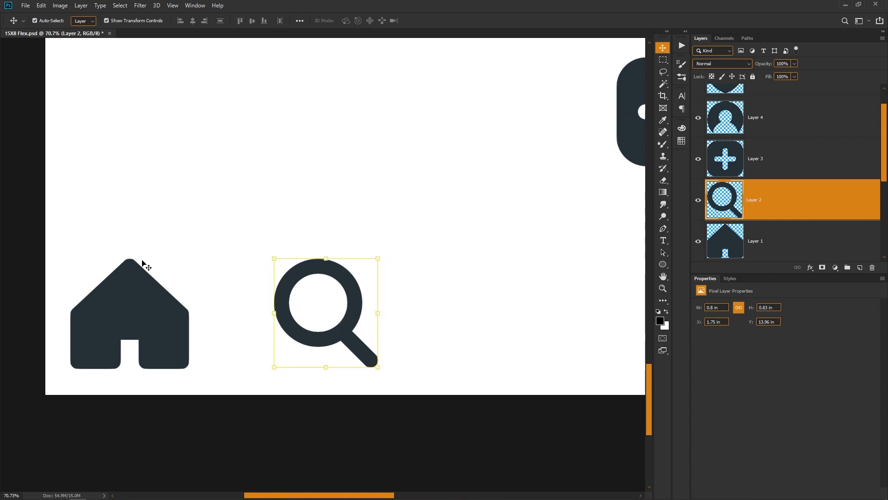
pyautogui.scroll(-5, 331, 274)
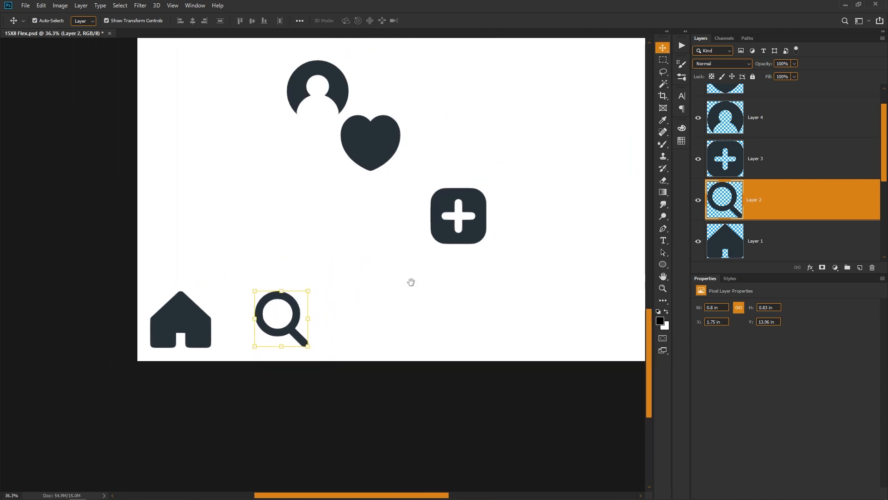
# - Line up the plus, heart and profile icons along the bottom row, with the plus at about X 3.54 in and the profile at 6.99 in
pyautogui.moveTo(464, 231); pyautogui.dragTo(407, 337)
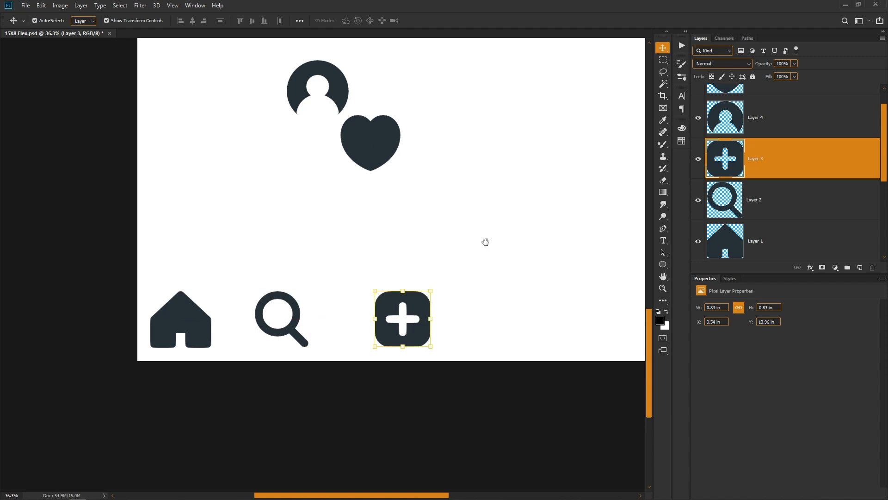
pyautogui.hscroll(3, 484, 242)
pyautogui.moveTo(222, 134); pyautogui.dragTo(378, 339)
pyautogui.moveTo(184, 88); pyautogui.dragTo(502, 313)
pyautogui.press('space')
pyautogui.moveTo(346, 254); pyautogui.dragTo(401, 232)
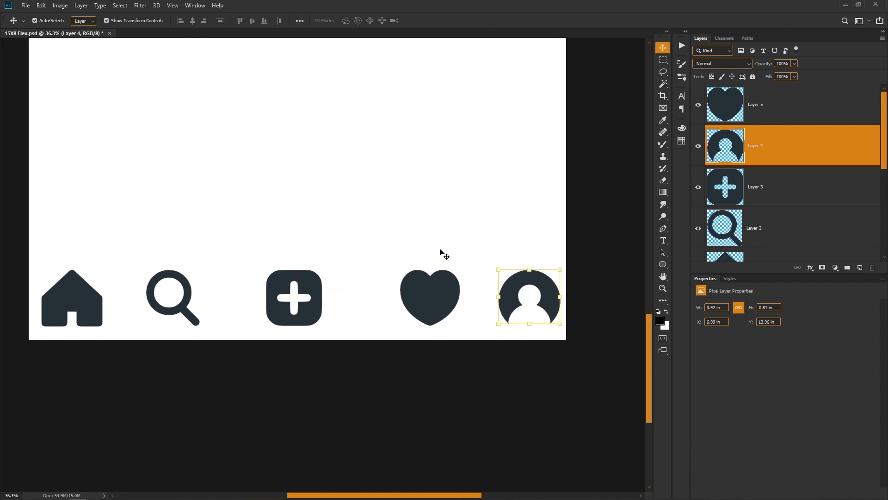
# - Select all five bottom-row icons and distribute them evenly in the horizontal direction
pyautogui.click(541, 235)
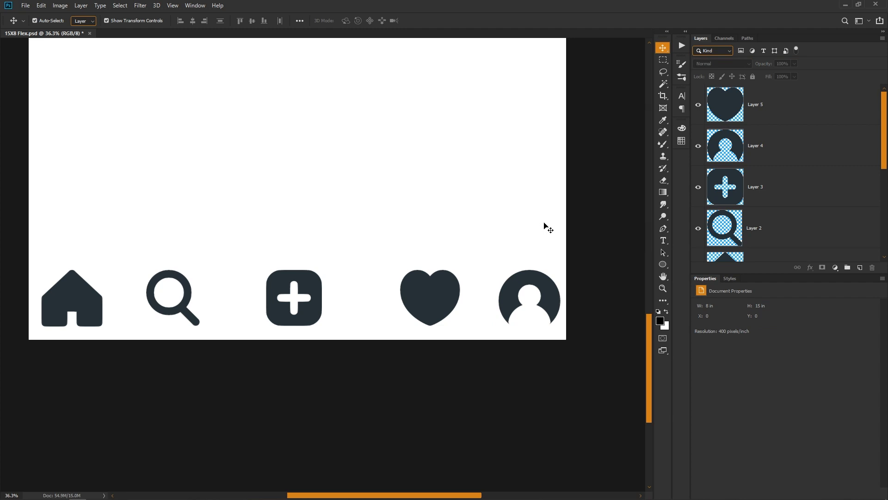
pyautogui.moveTo(550, 244); pyautogui.dragTo(123, 313)
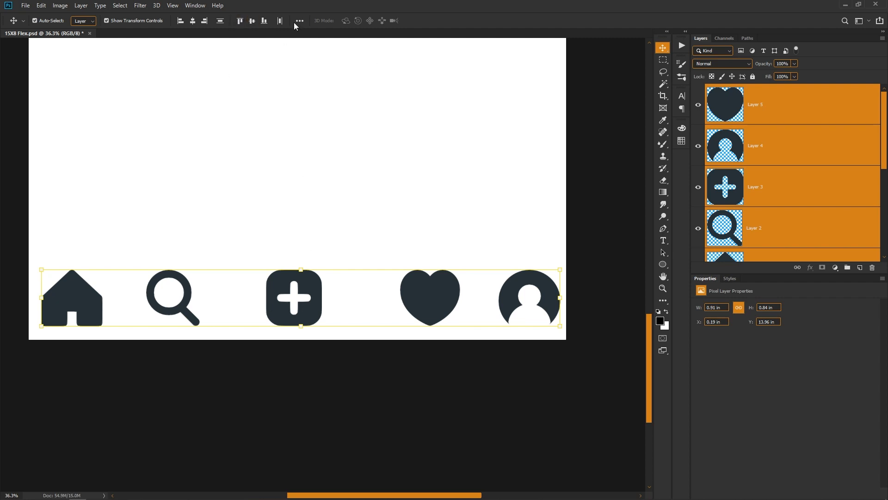
pyautogui.click(280, 20)
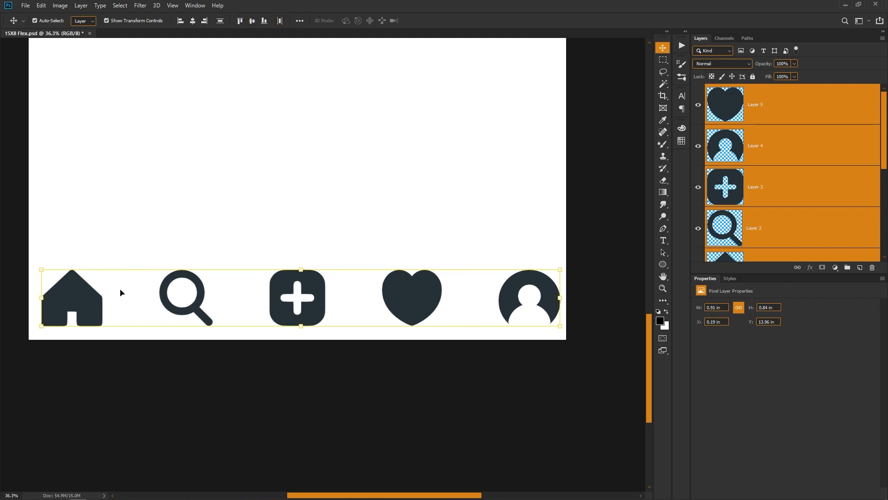
pyautogui.scroll(-4, 415, 274)
pyautogui.click(419, 209)
pyautogui.scroll(-4, 431, 233)
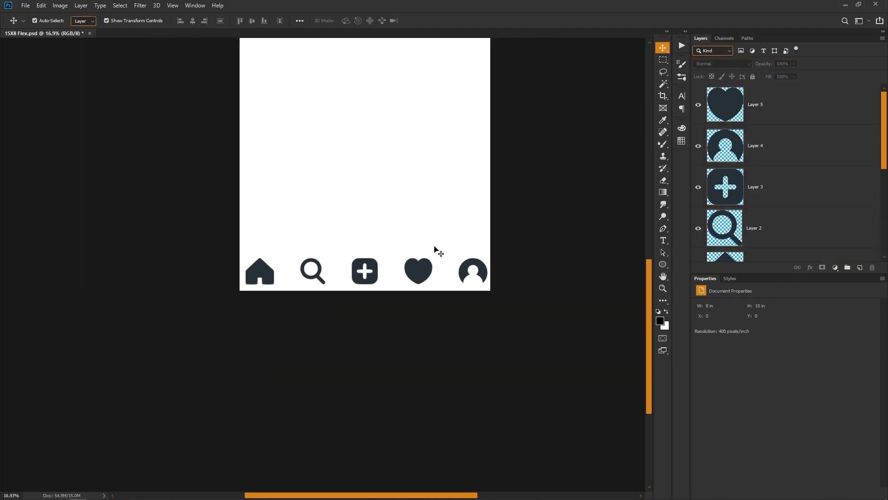
pyautogui.hotkey('ctrl', '0')
pyautogui.scroll(-1, 357, 359)
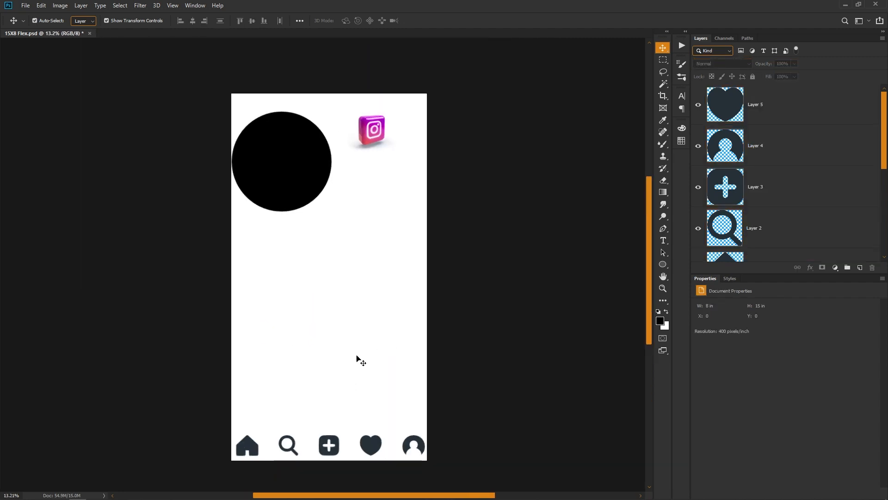
# - Scale the whole icon row to about 60% from its left end and move it down to about Y 14.37 in
pyautogui.scroll(7, 357, 359)
pyautogui.moveTo(491, 333); pyautogui.dragTo(90, 347)
pyautogui.moveTo(532, 360); pyautogui.dragTo(365, 359)
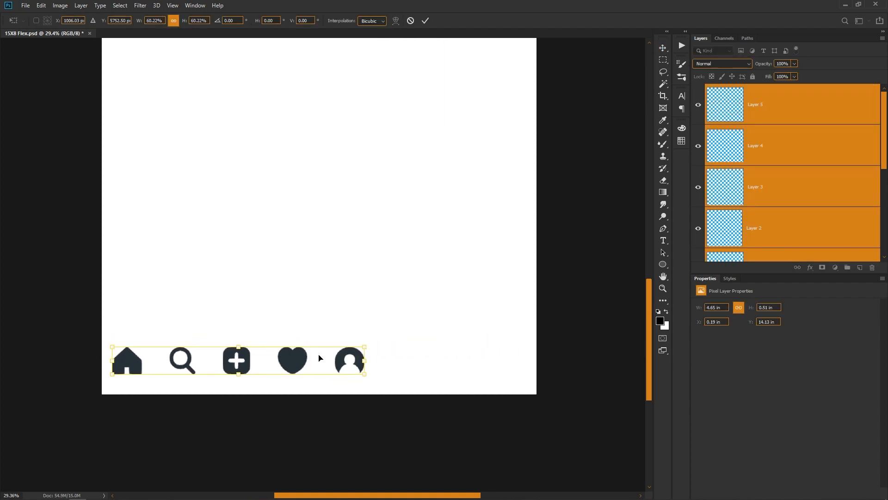
pyautogui.press('Return')
pyautogui.scroll(2, 184, 374)
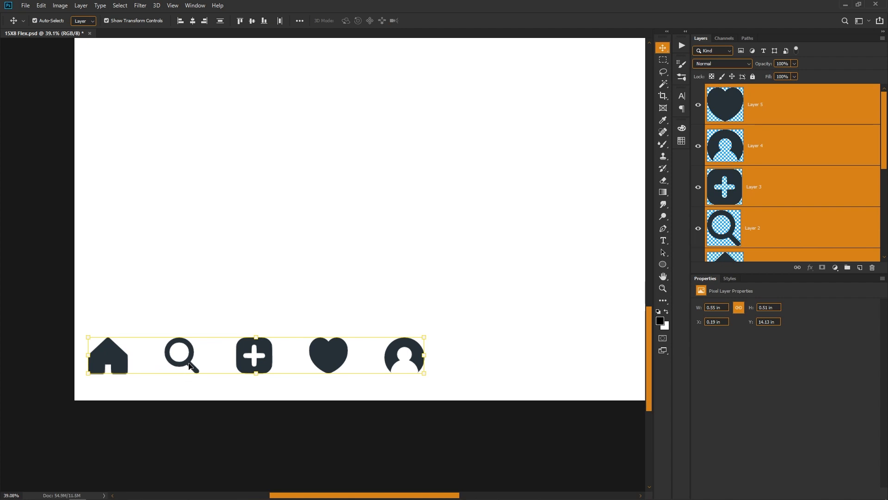
pyautogui.moveTo(189, 365); pyautogui.dragTo(190, 383)
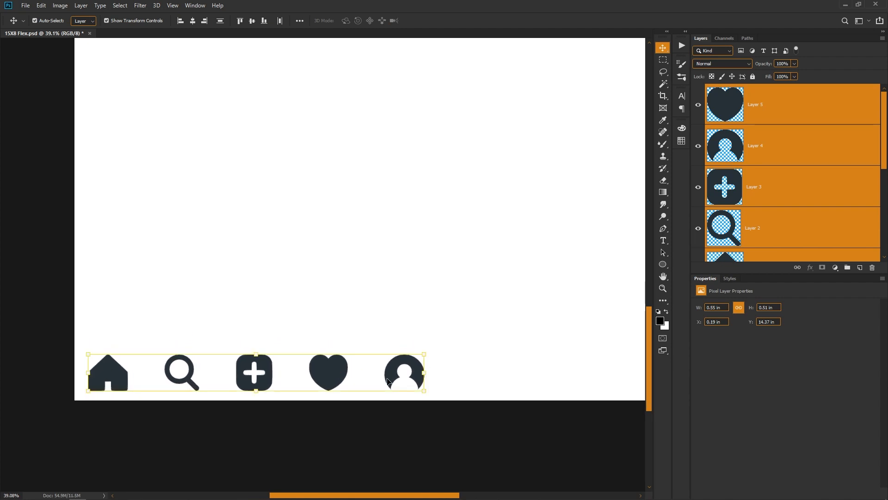
# - Spread the row across the page width, moving the profile icon to about X 7.28 in, heart to 5.74 in and magnifier to 1.84 in
pyautogui.click(420, 369)
pyautogui.scroll(-2, 419, 369)
pyautogui.moveTo(472, 370); pyautogui.dragTo(422, 349)
pyautogui.moveTo(362, 348); pyautogui.dragTo(542, 349)
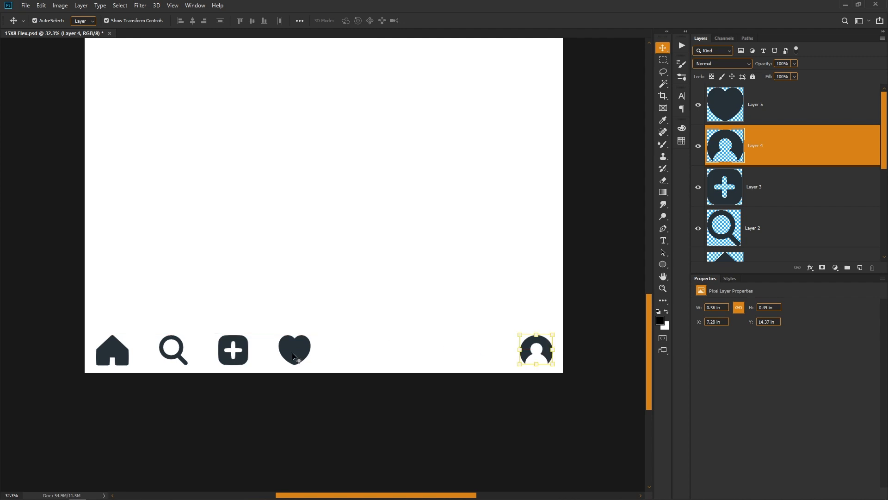
pyautogui.moveTo(296, 357); pyautogui.dragTo(452, 363)
pyautogui.moveTo(236, 353); pyautogui.dragTo(330, 357)
pyautogui.moveTo(185, 359); pyautogui.dragTo(221, 359)
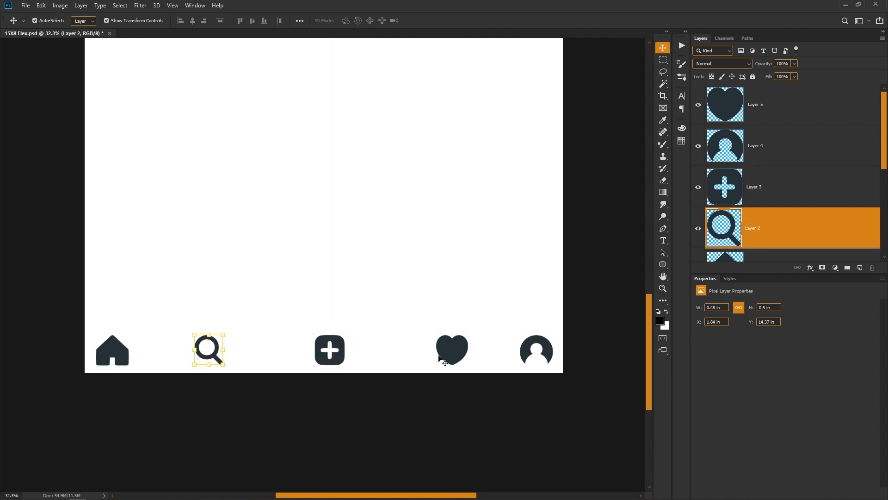
pyautogui.moveTo(451, 361)
pyautogui.mouseDown()
pyautogui.moveTo(448, 349)
pyautogui.moveTo(443, 360)
pyautogui.mouseUp()
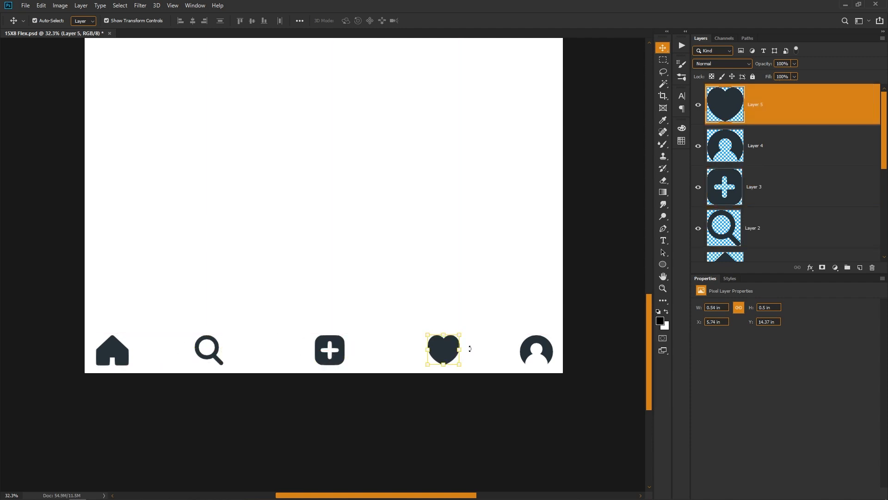
# - Distribute the five bottom-row icons evenly in the horizontal direction and save 15X8 Flex.psd with Maximize Compatibility on
pyautogui.moveTo(542, 306); pyautogui.dragTo(113, 369)
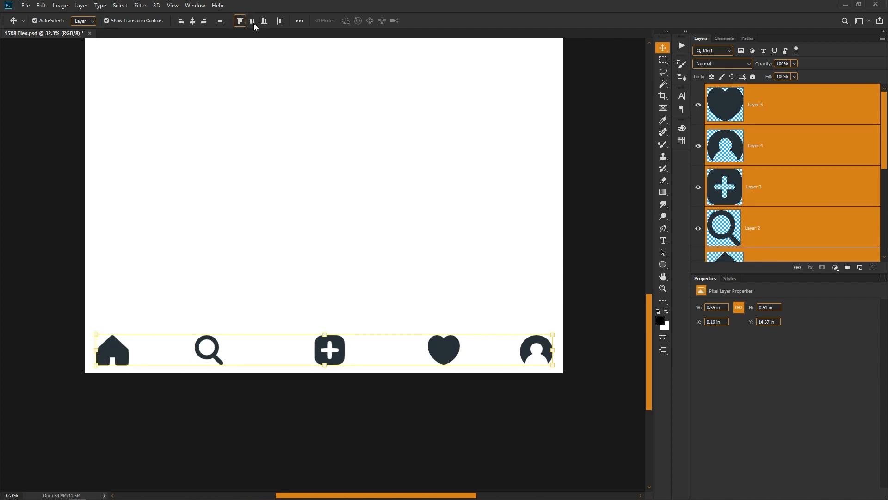
pyautogui.click(280, 20)
pyautogui.click(306, 260)
pyautogui.scroll(-7, 369, 330)
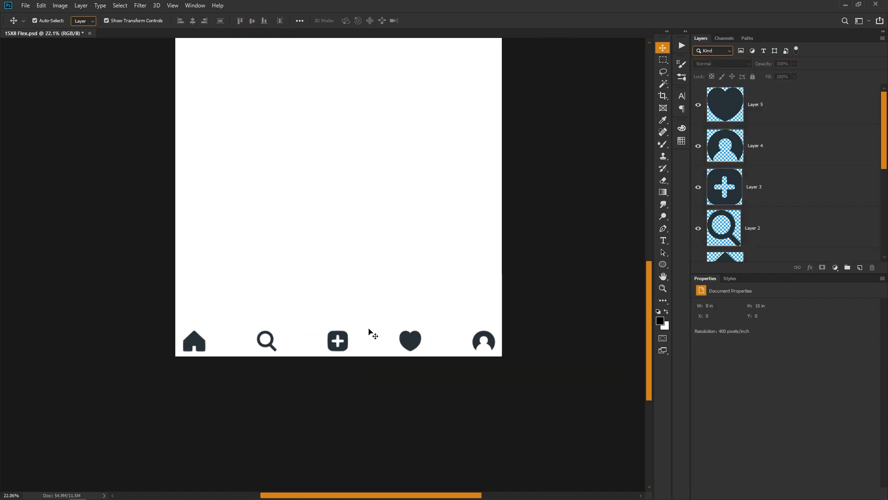
pyautogui.hotkey('ctrl', '0')
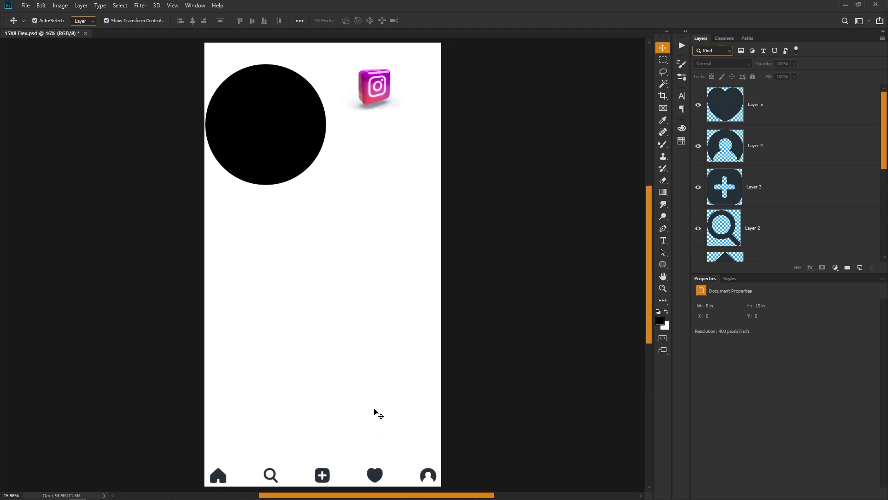
pyautogui.hotkey('ctrl', 's')
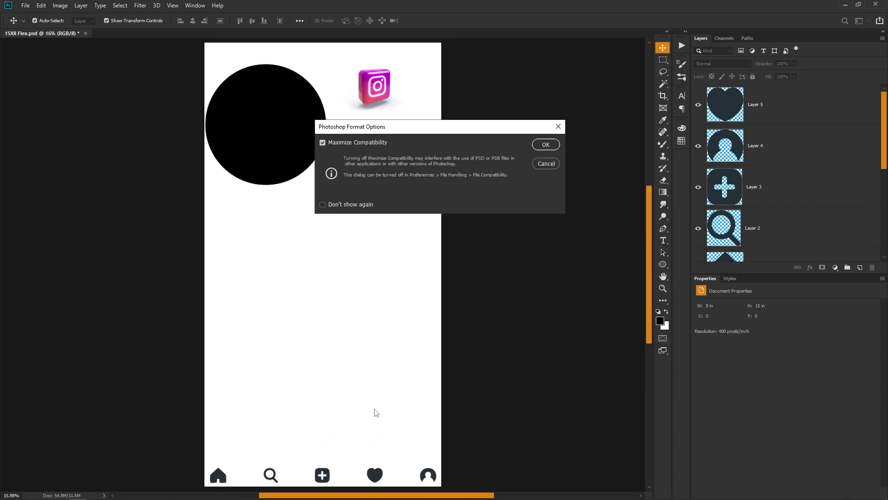
pyautogui.press('Return')
# - Open the 15X8 Instagram sample from the Editing folder, examine its layout and icon rows, and close it
pyautogui.hotkey('alt', 'Tab')
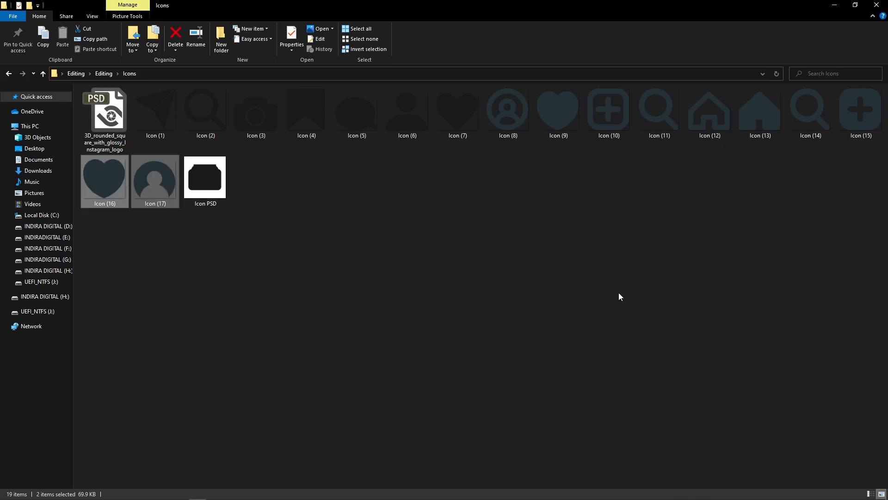
pyautogui.click(406, 270)
pyautogui.hotkey('alt', 'Up')
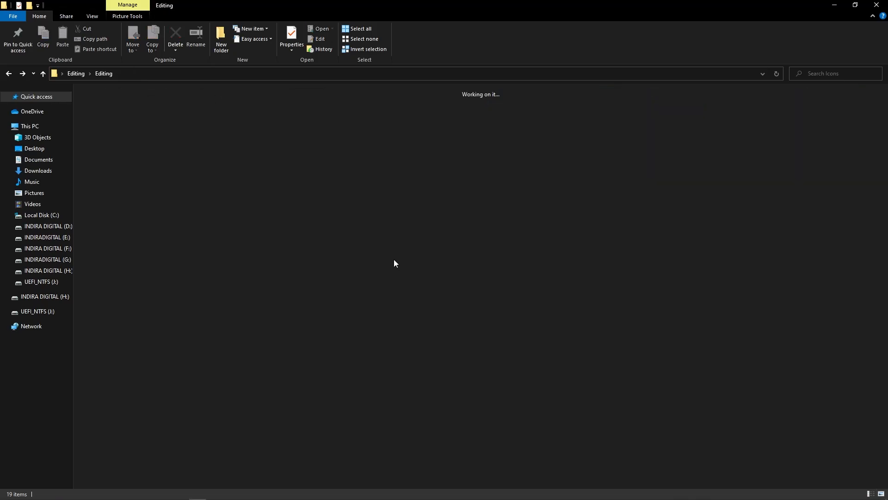
pyautogui.click(331, 112)
pyautogui.doubleClick(332, 112)
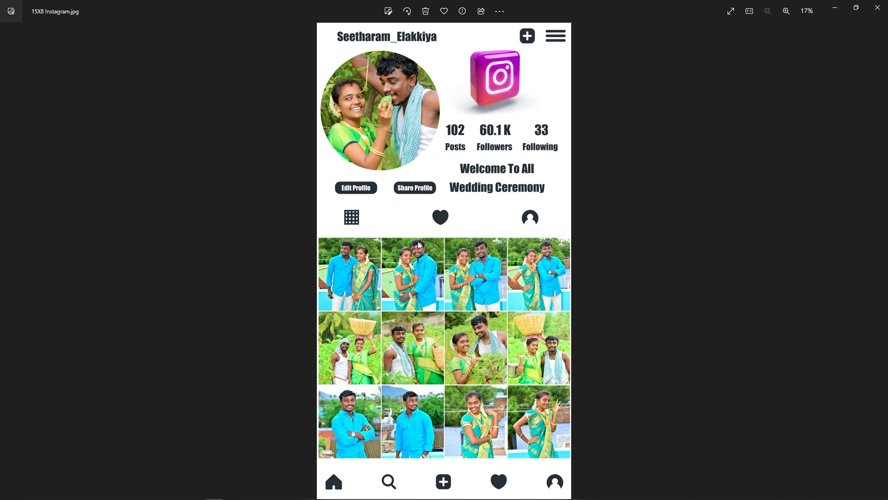
pyautogui.click(877, 7)
# - Reopen the 15X8 Instagram sample to examine its middle icon row, close it and return to the banner in Photoshop
pyautogui.hotkey('alt', 'Tab')
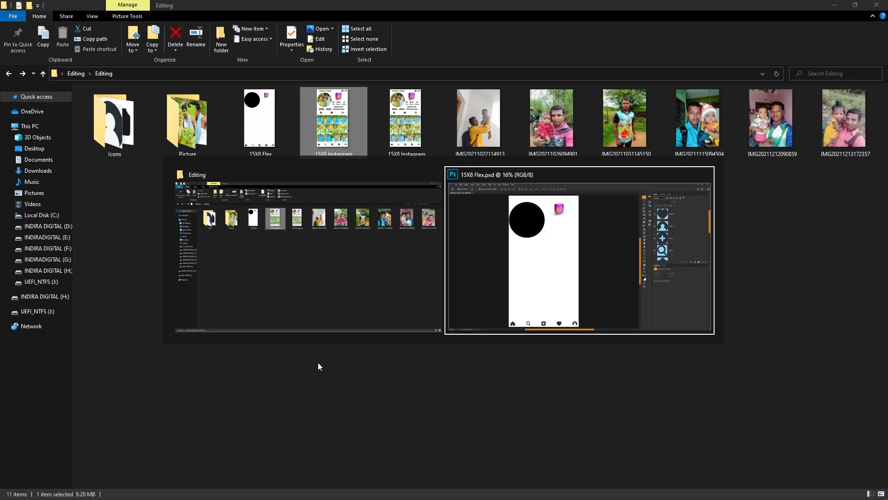
pyautogui.scroll(1, 311, 435)
pyautogui.scroll(-1, 338, 424)
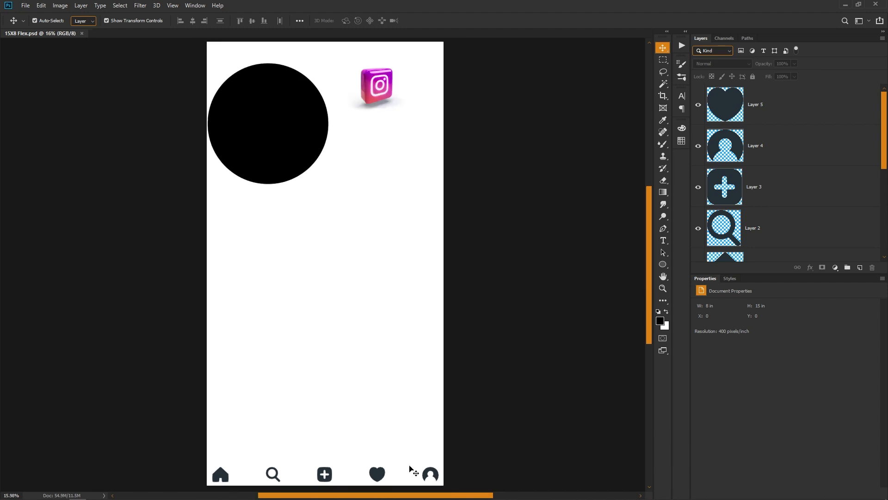
pyautogui.click(435, 477)
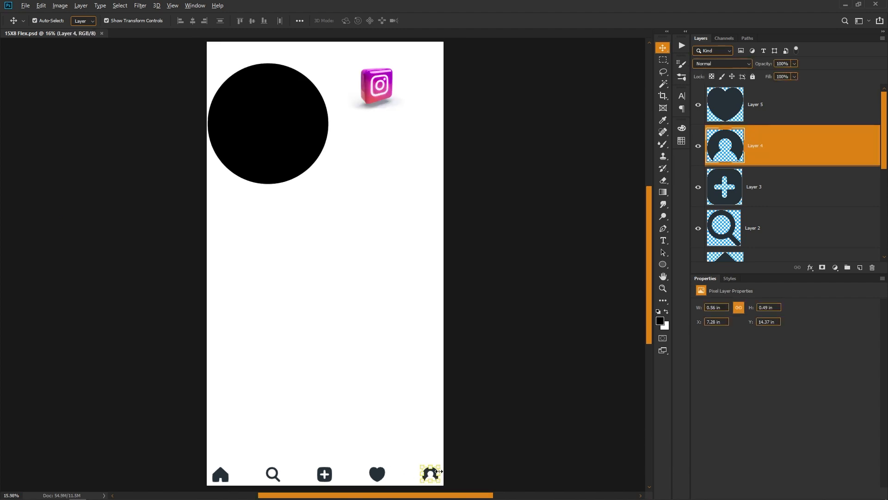
pyautogui.hotkey('alt', 'Tab')
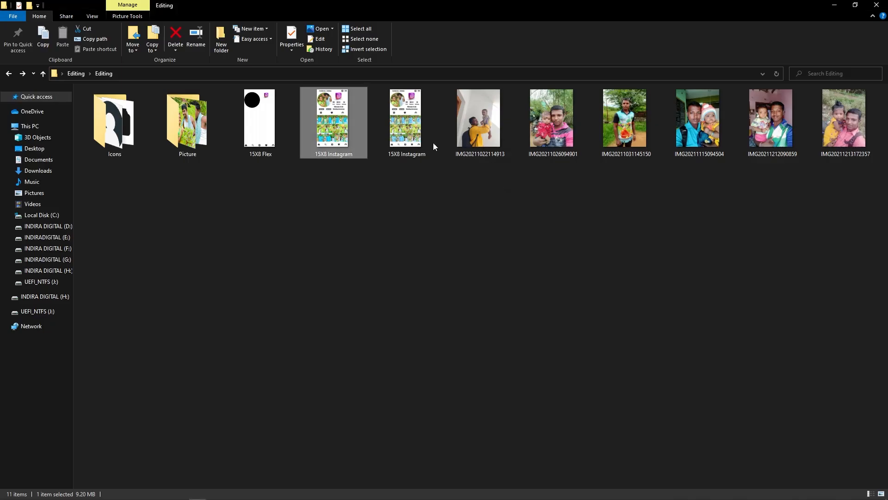
pyautogui.doubleClick(340, 120)
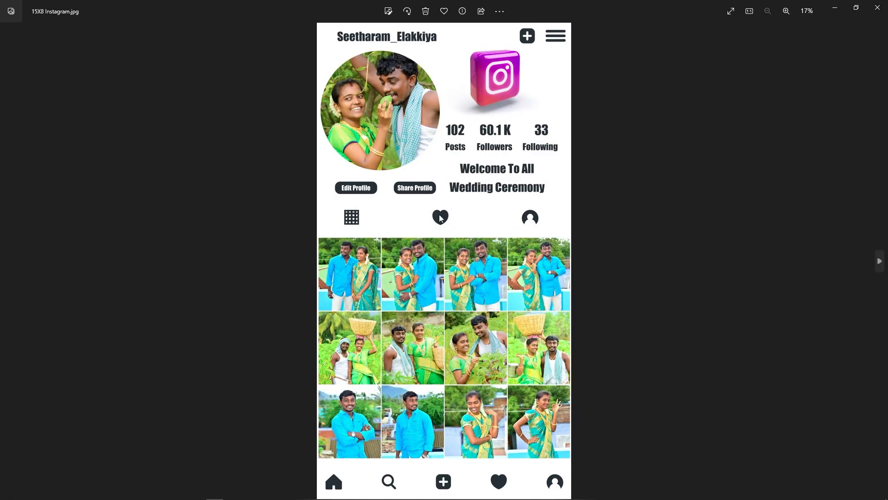
pyautogui.click(877, 7)
pyautogui.hotkey('alt', 'Tab')
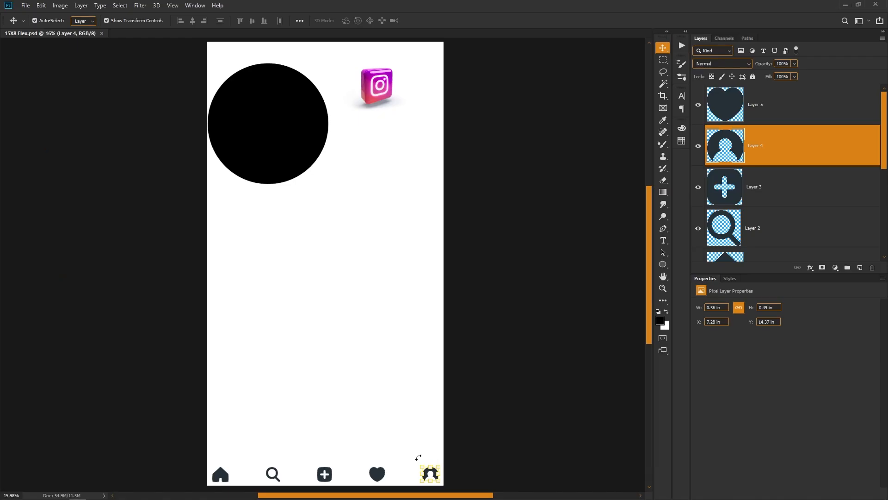
# - Duplicate the bottom row's heart and profile icons together and move the copies up to about X 4.93 in, Y 6.15 in
pyautogui.moveTo(367, 442); pyautogui.dragTo(441, 493)
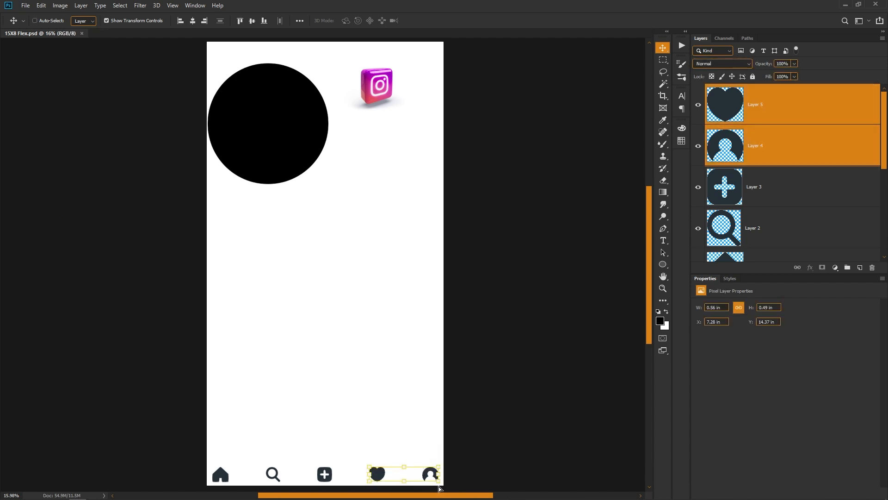
pyautogui.hotkey('ctrl', 'j')
pyautogui.hotkey('ctrl', 't')
pyautogui.moveTo(375, 475); pyautogui.dragTo(360, 233)
pyautogui.rightClick(360, 233)
pyautogui.click(327, 271)
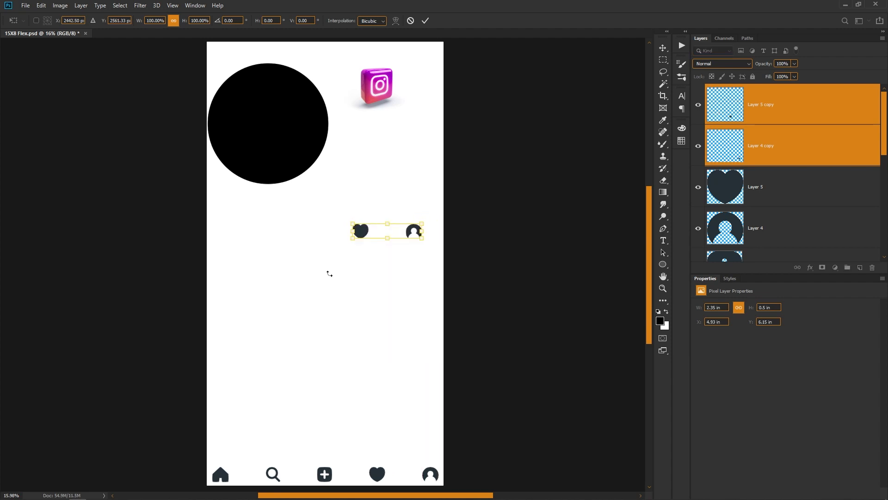
pyautogui.press('Return')
# - Move the copied heart icon horizontally to about X 3.83 in, keeping it level with the copied profile icon
pyautogui.rightClick(362, 233)
pyautogui.click(376, 238)
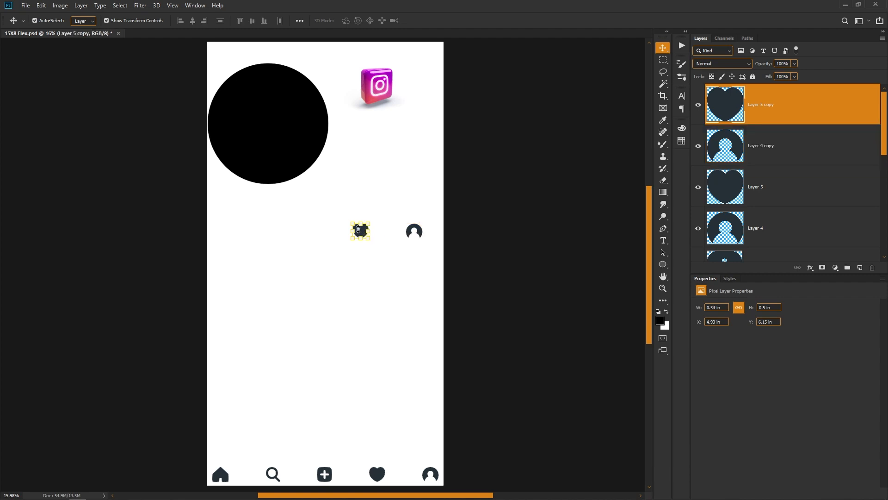
pyautogui.hotkey('ctrl', 't')
pyautogui.moveTo(365, 232); pyautogui.dragTo(334, 234)
pyautogui.press('Return')
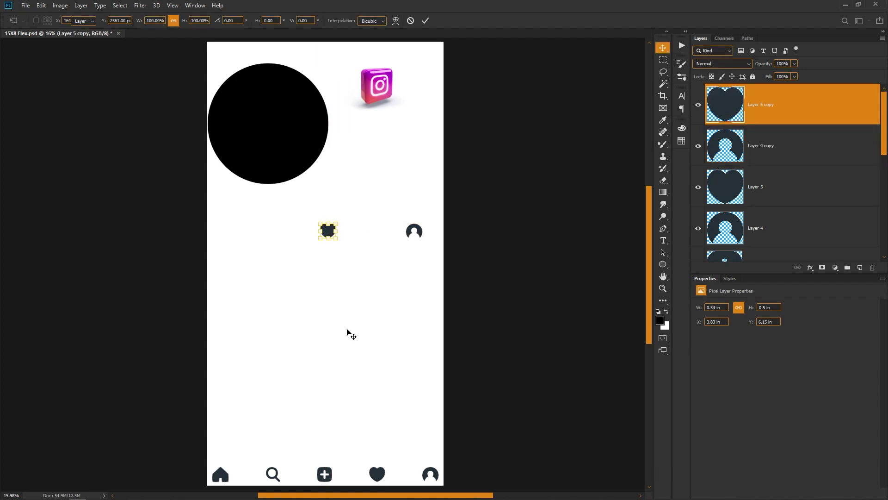
# - Draw a rectangle shape of about 215 x 215 px over the copied heart and move it to about X 753 px, Y 2455 px
pyautogui.scroll(-2, 353, 331)
pyautogui.click(289, 279)
pyautogui.scroll(10, 289, 279)
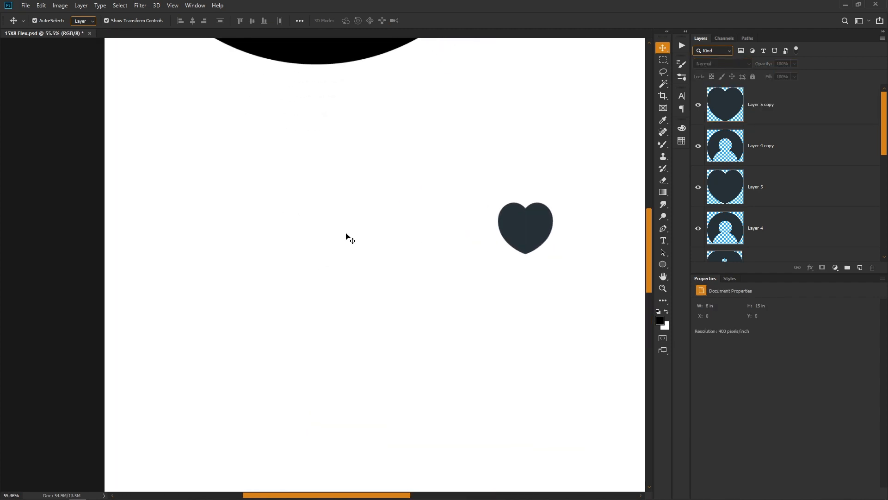
pyautogui.click(662, 264)
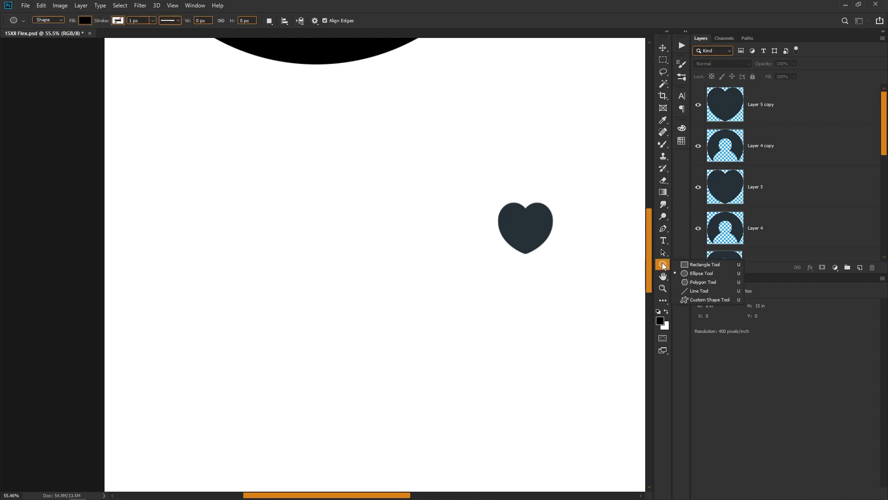
pyautogui.click(698, 265)
pyautogui.moveTo(231, 190)
pyautogui.mouseDown()
pyautogui.moveTo(297, 224)
pyautogui.moveTo(329, 266)
pyautogui.moveTo(307, 257)
pyautogui.moveTo(311, 264)
pyautogui.moveTo(310, 254)
pyautogui.moveTo(537, 283)
pyautogui.moveTo(572, 259)
pyautogui.moveTo(569, 250)
pyautogui.moveTo(568, 263)
pyautogui.mouseUp()
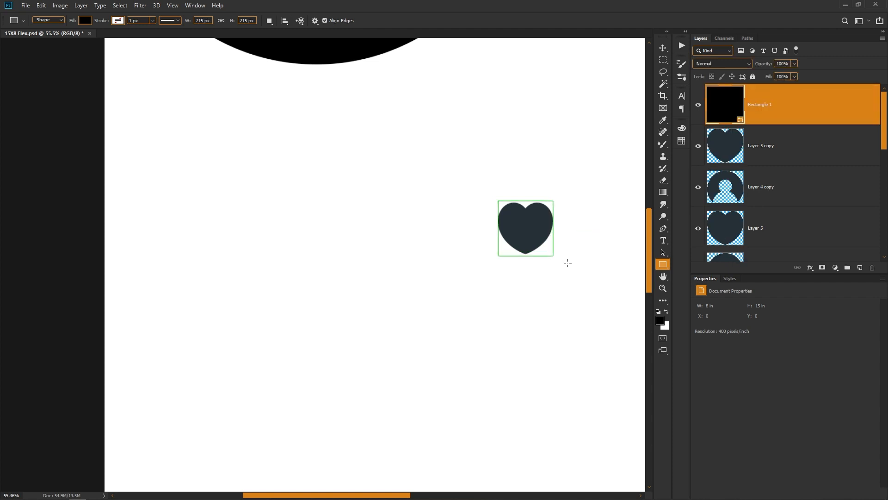
pyautogui.hotkey('ctrl', 'alt', 't')
pyautogui.moveTo(532, 240); pyautogui.dragTo(334, 235)
pyautogui.press('Return')
# - Remove the square's fill and give it a solid stroke in the dark colour sampled from the heart icon
pyautogui.scroll(1, 420, 272)
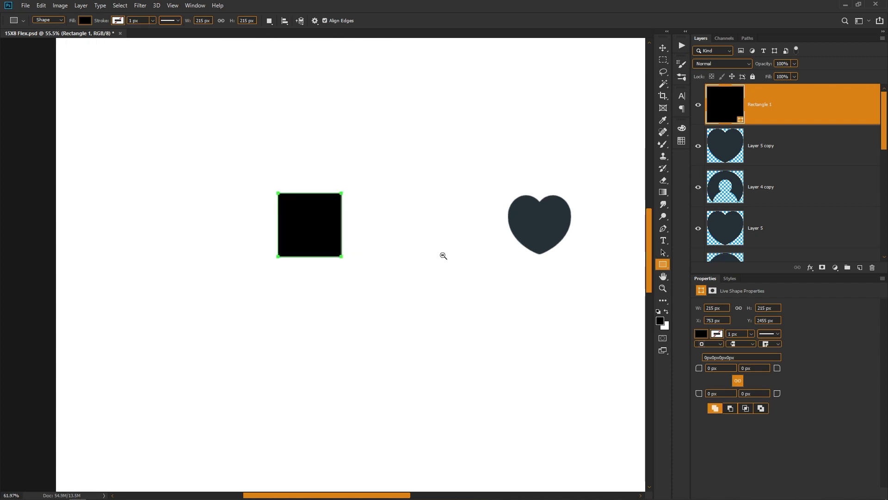
pyautogui.moveTo(444, 254); pyautogui.dragTo(359, 279)
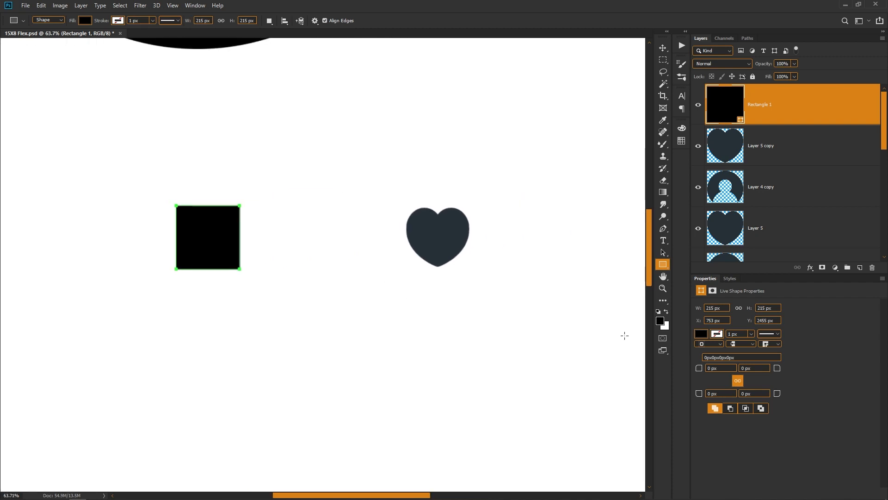
pyautogui.click(702, 334)
pyautogui.click(711, 354)
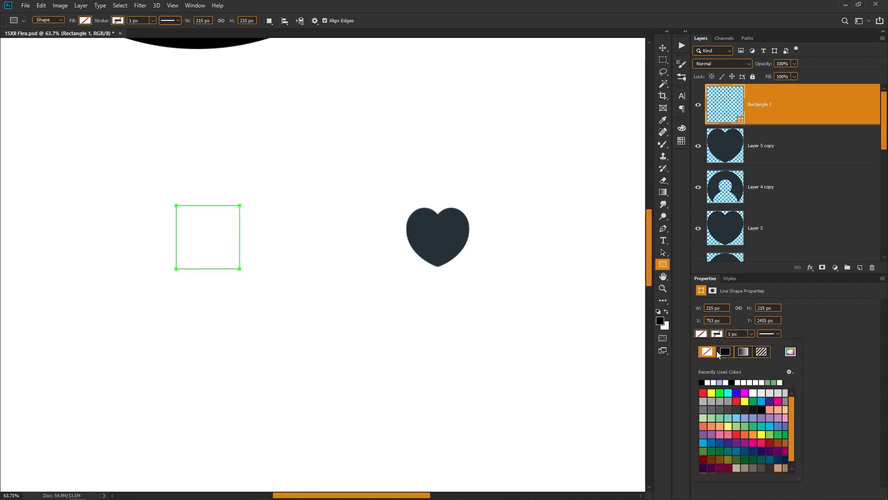
pyautogui.click(717, 334)
pyautogui.click(792, 350)
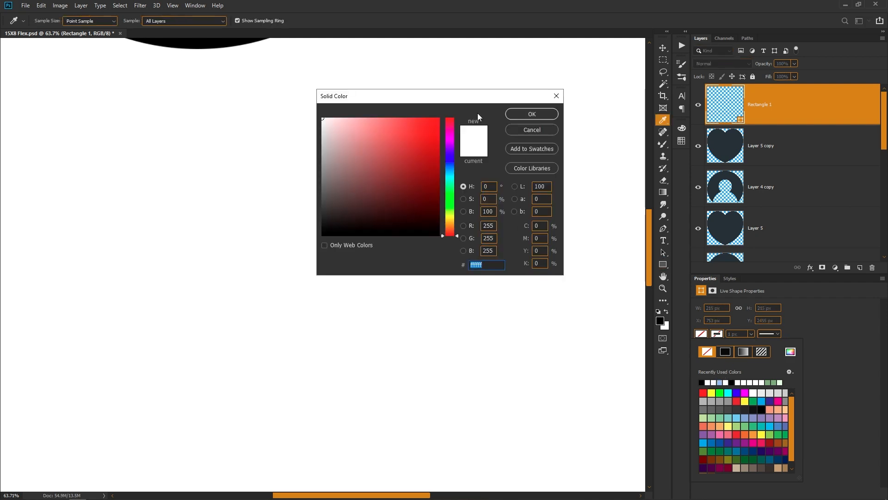
pyautogui.moveTo(450, 100); pyautogui.dragTo(806, 54)
pyautogui.click(454, 235)
pyautogui.press('Return')
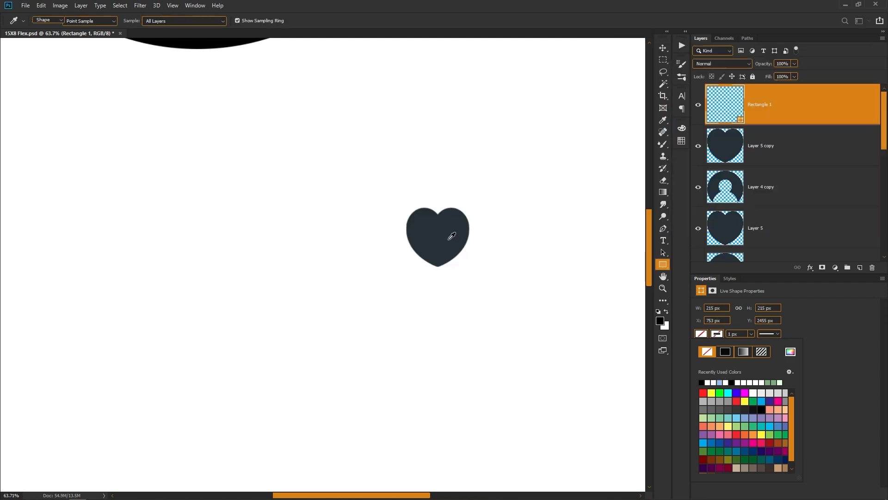
# - Set the square's stroke width to 15 px and deselect the shape
pyautogui.click(742, 333)
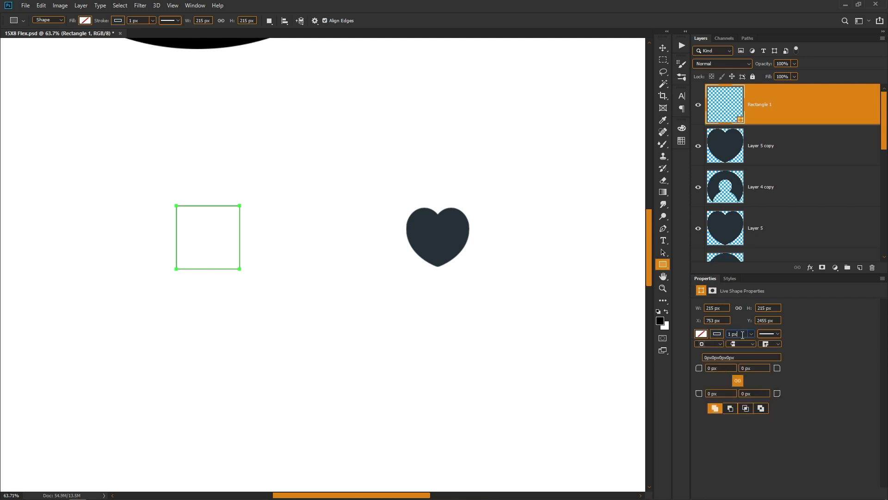
pyautogui.write('15')
pyautogui.press('Return')
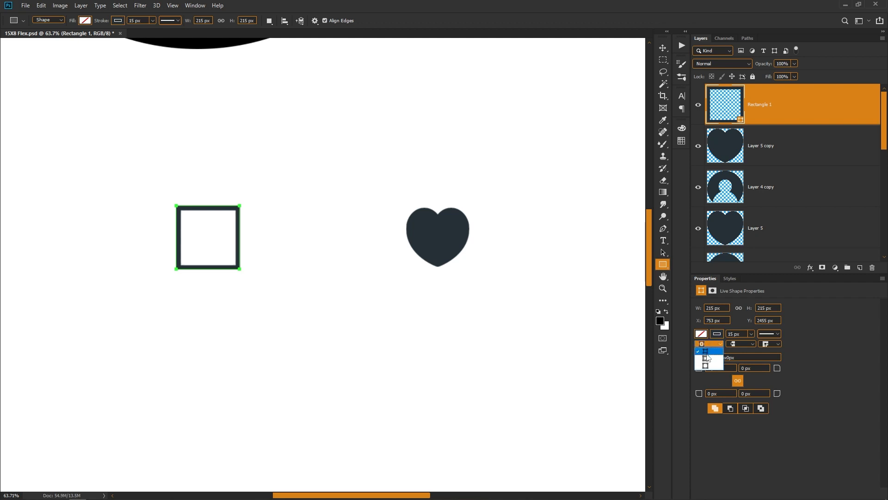
pyautogui.click(706, 366)
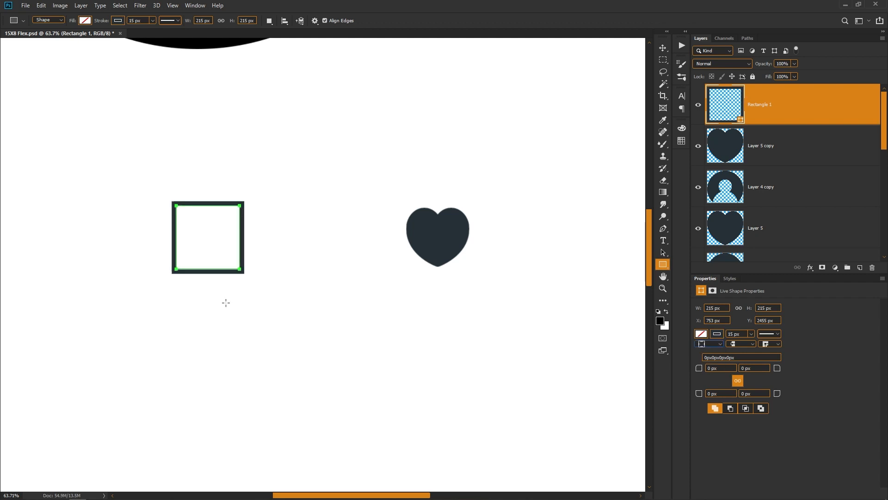
pyautogui.click(741, 334)
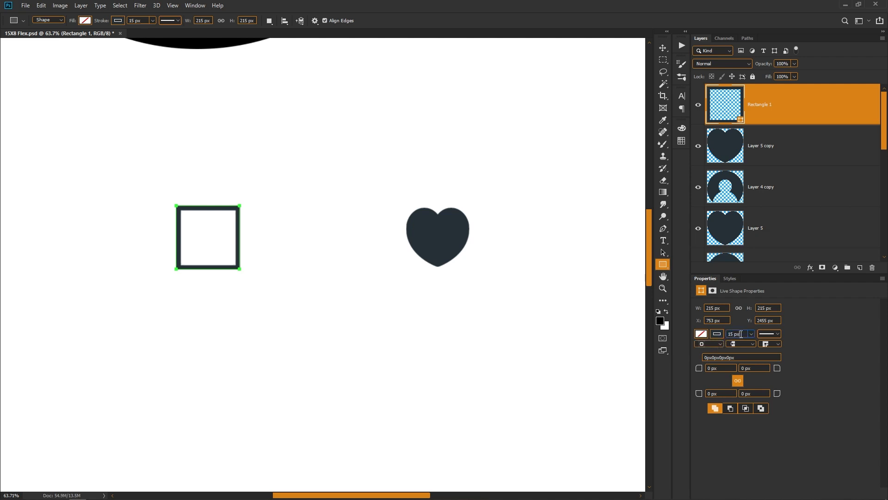
pyautogui.click(734, 334)
pyautogui.click(663, 48)
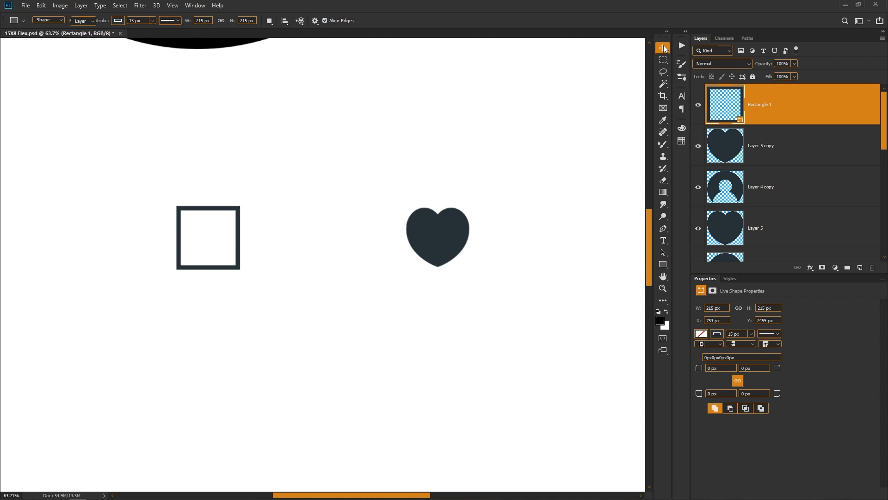
pyautogui.keyDown('ctrl'); pyautogui.click(222, 345); pyautogui.keyUp('ctrl')
# - Draw a horizontal bar of about 197 x 17 px across the upper part of the square frame, filled with the frame's sampled dark colour
pyautogui.moveTo(221, 240); pyautogui.dragTo(271, 276)
pyautogui.moveTo(182, 296); pyautogui.dragTo(284, 335)
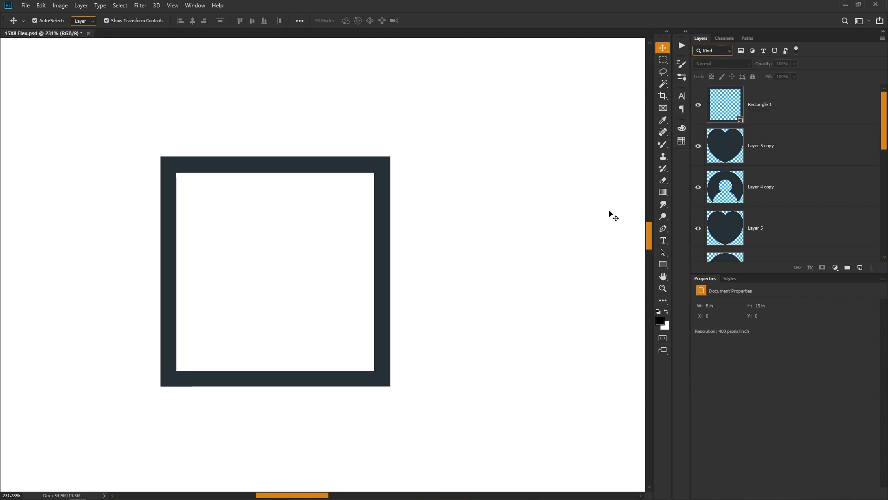
pyautogui.click(663, 265)
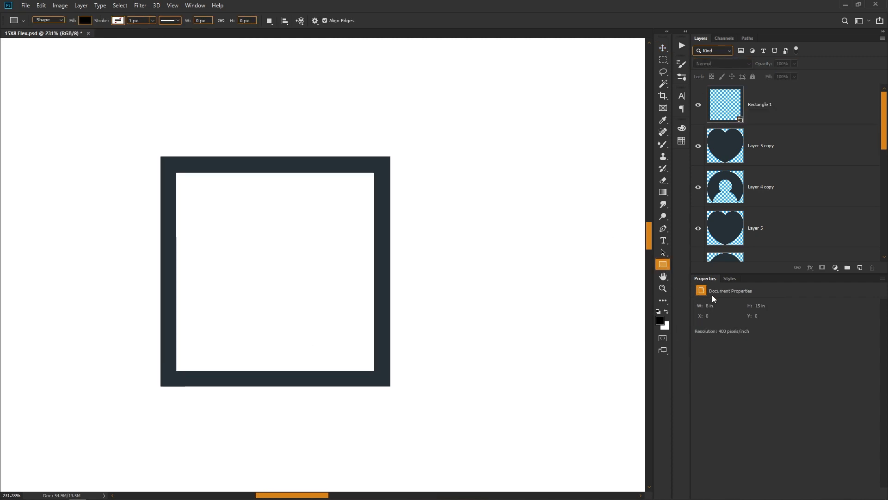
pyautogui.moveTo(171, 193); pyautogui.dragTo(382, 211)
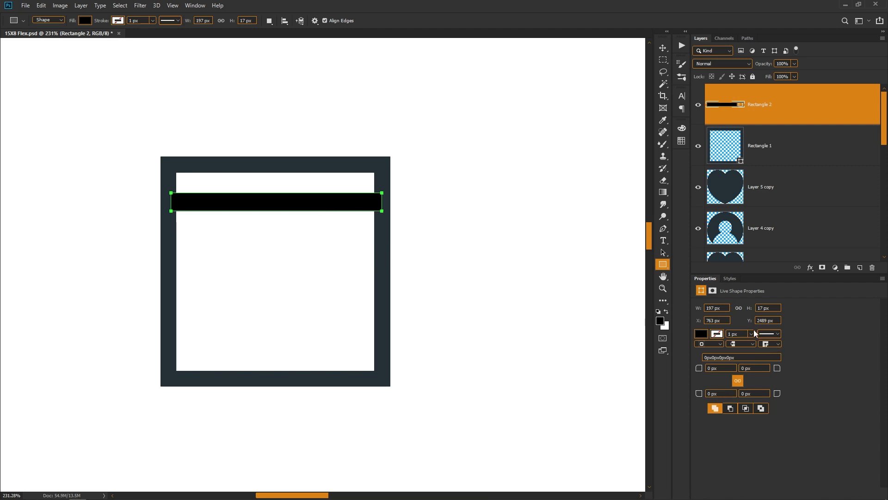
pyautogui.click(718, 335)
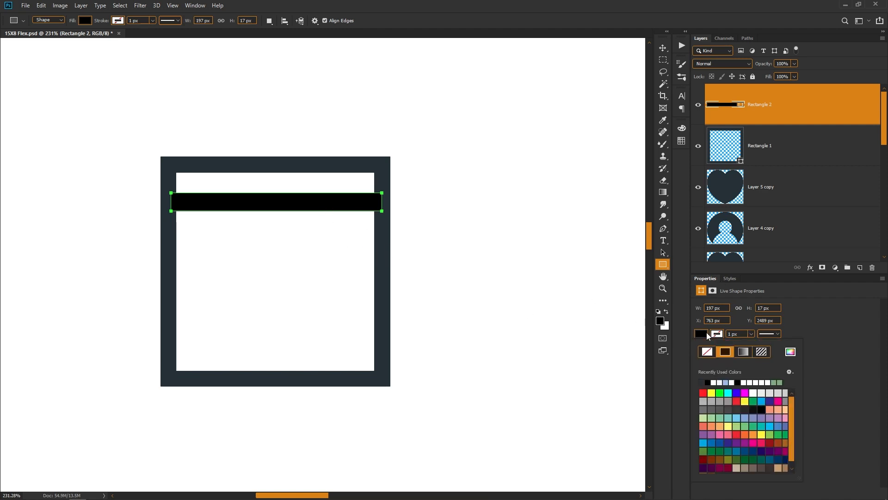
pyautogui.click(790, 352)
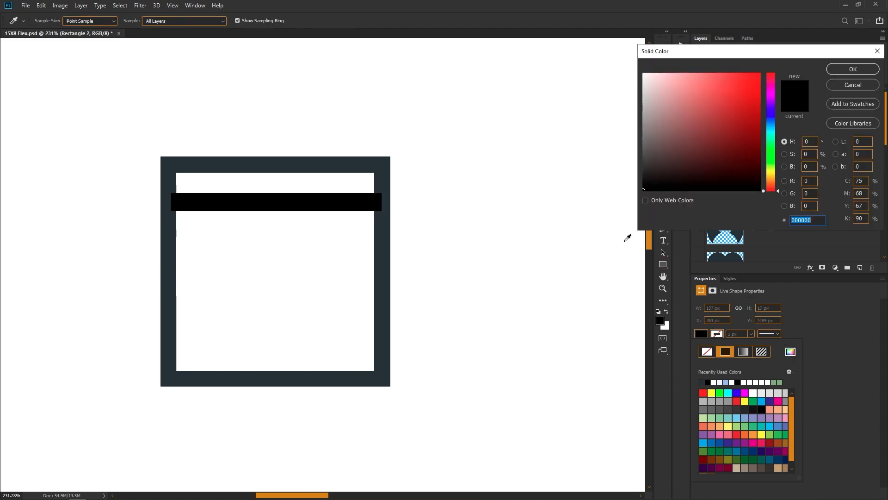
pyautogui.click(383, 250)
pyautogui.press('Return')
pyautogui.press('v')
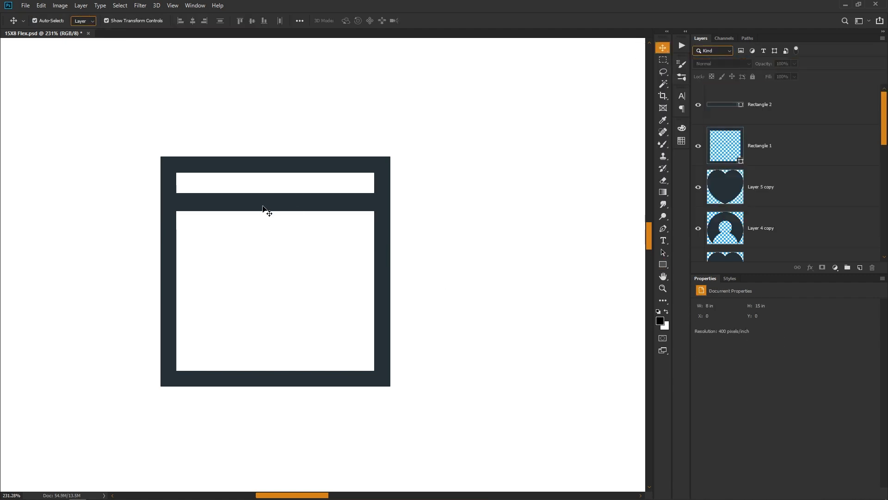
# - Position the bar at about Y 2498 px and place two copies evenly below it, the lowest at about Y 2604 px
pyautogui.moveTo(264, 209); pyautogui.dragTo(261, 268)
pyautogui.moveTo(261, 268); pyautogui.dragTo(275, 324)
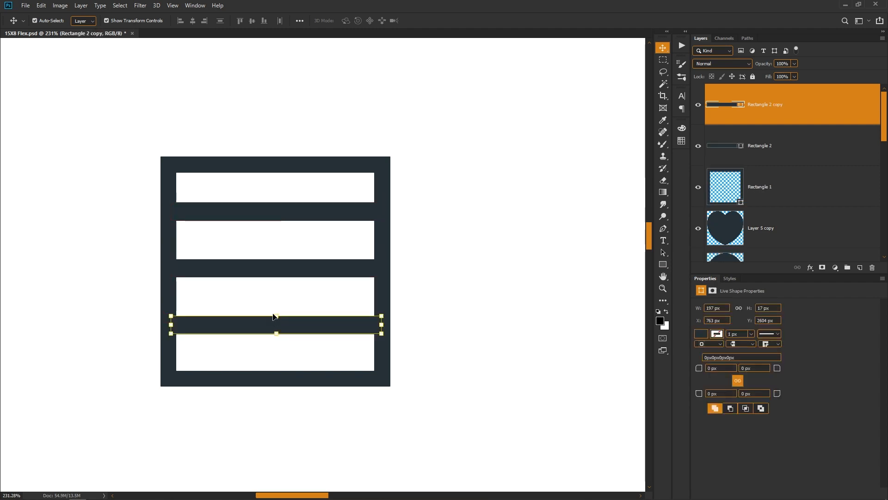
pyautogui.keyDown('shift'); pyautogui.click(271, 267); pyautogui.keyUp('shift')
pyautogui.keyDown('shift'); pyautogui.click(272, 211); pyautogui.keyUp('shift')
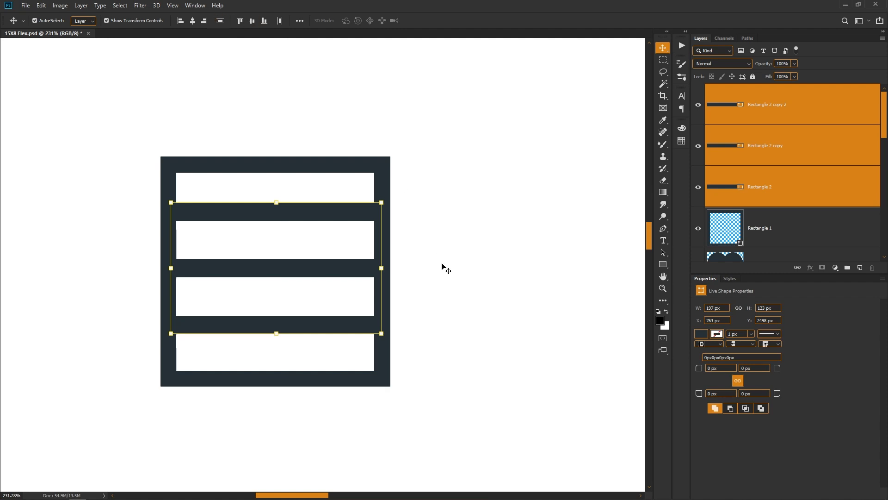
pyautogui.click(451, 284)
# - Duplicate the three horizontal bars and rotate the copies 90° to form a grid inside the square frame
pyautogui.moveTo(295, 195); pyautogui.dragTo(300, 322)
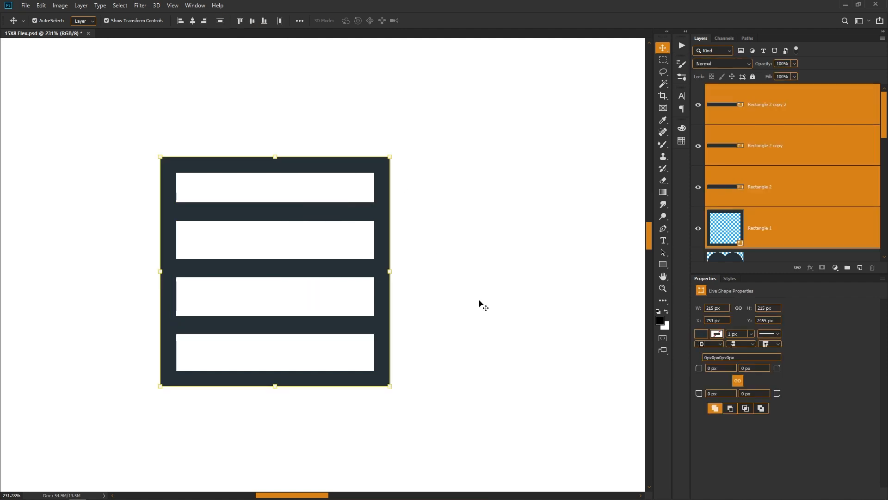
pyautogui.click(480, 304)
pyautogui.click(354, 325)
pyautogui.keyDown('shift'); pyautogui.click(333, 267); pyautogui.keyUp('shift')
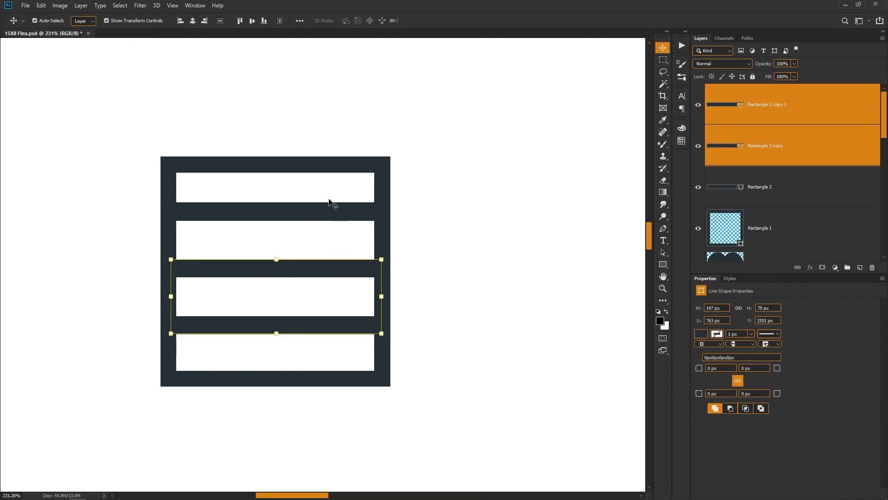
pyautogui.keyDown('shift'); pyautogui.click(331, 209); pyautogui.keyUp('shift')
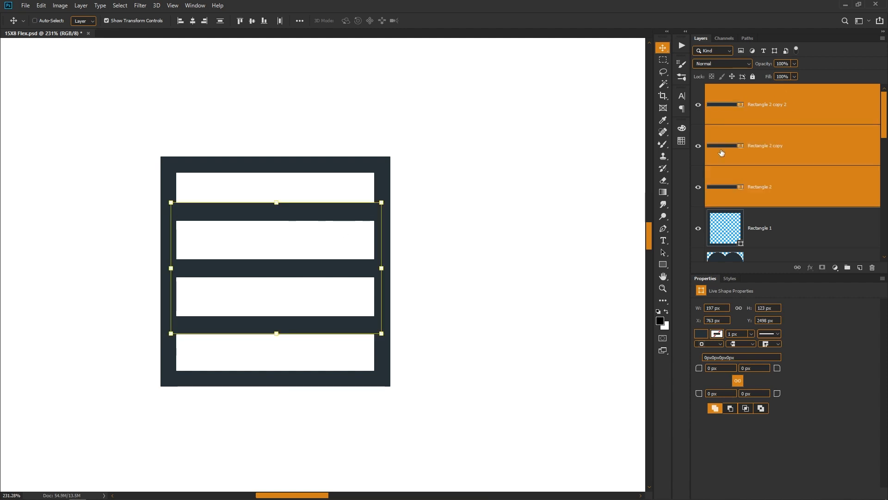
pyautogui.hotkey('ctrl', 'j')
pyautogui.hotkey('ctrl', 't')
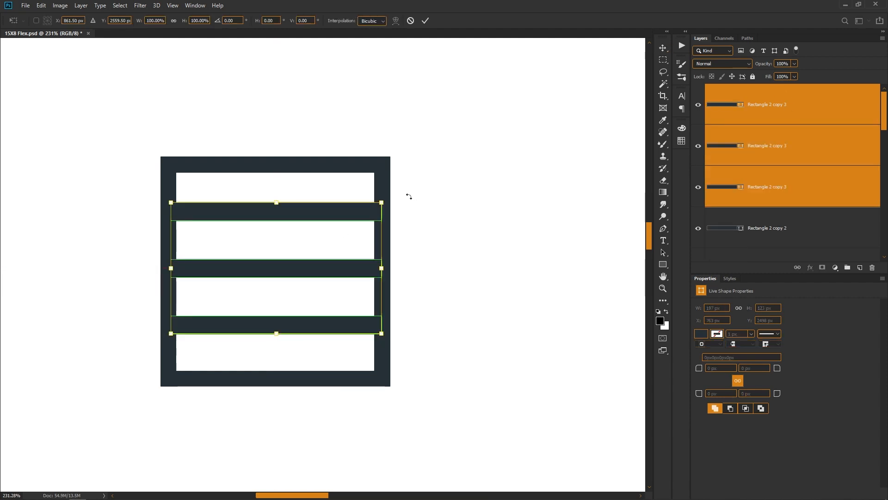
pyautogui.moveTo(398, 189); pyautogui.dragTo(361, 390)
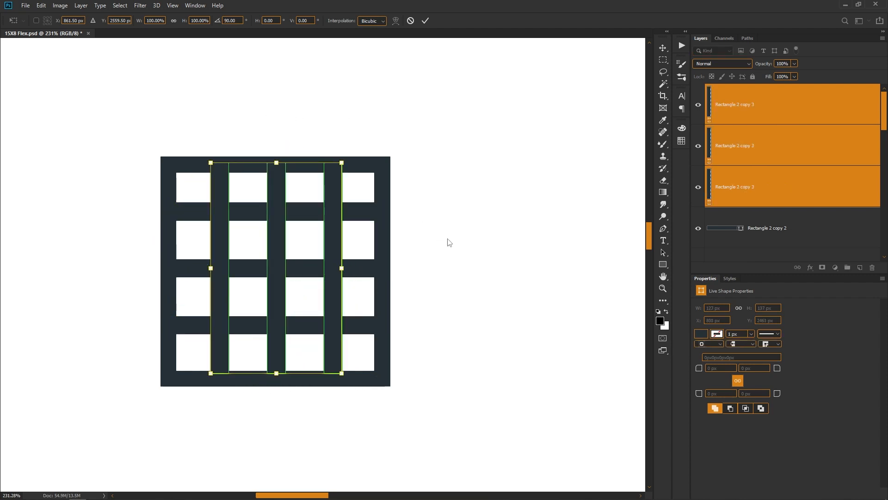
pyautogui.press('Return')
# - Link the square frame with all horizontal and vertical bars, and convert them into a single smart object
pyautogui.moveTo(470, 83); pyautogui.dragTo(305, 245)
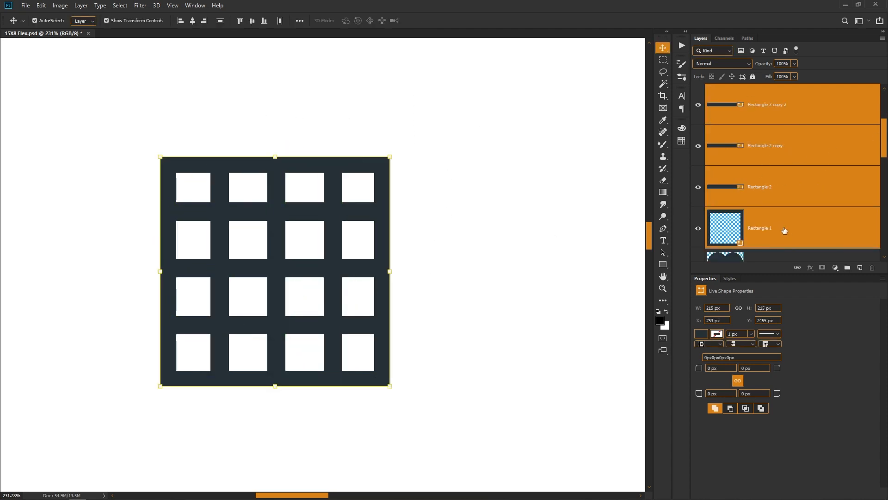
pyautogui.scroll(-2, 793, 243)
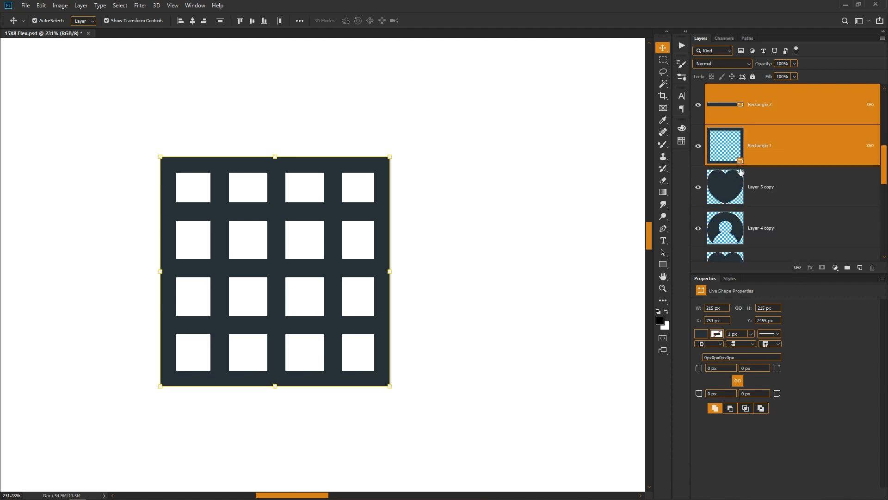
pyautogui.scroll(5, 764, 146)
pyautogui.scroll(-3, 780, 157)
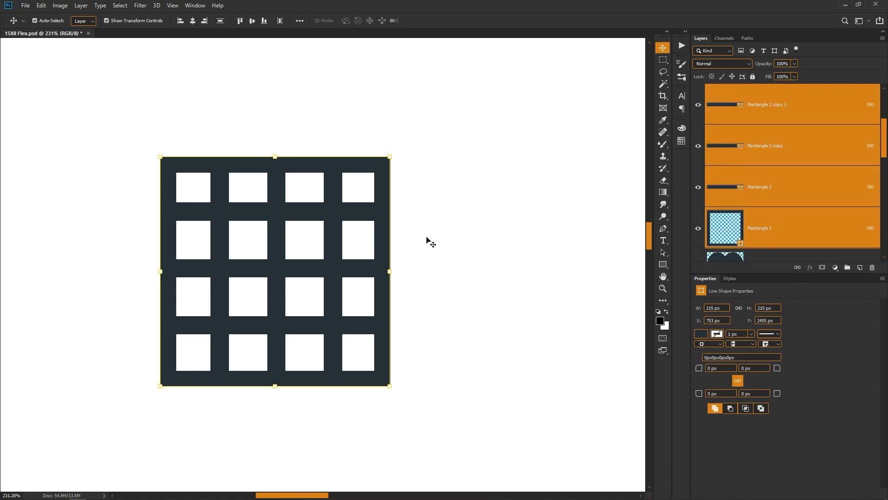
pyautogui.moveTo(335, 209); pyautogui.dragTo(359, 211)
pyautogui.hotkey('ctrl', 'z')
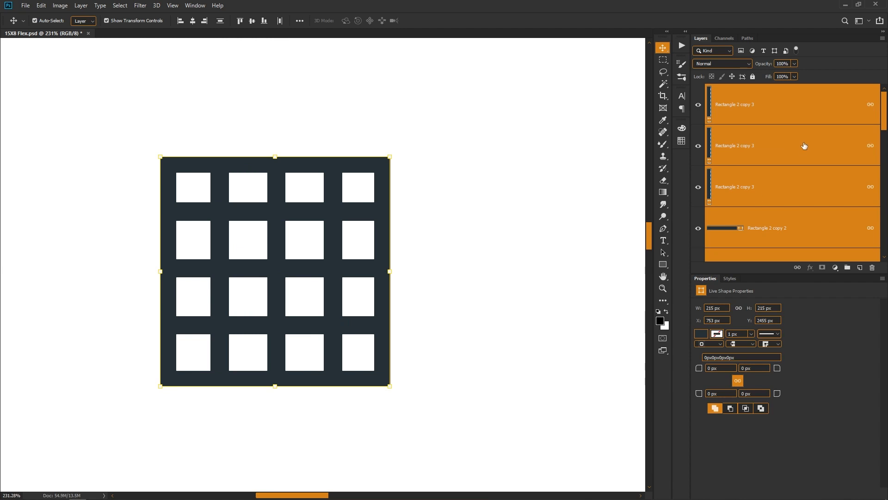
pyautogui.rightClick(787, 95)
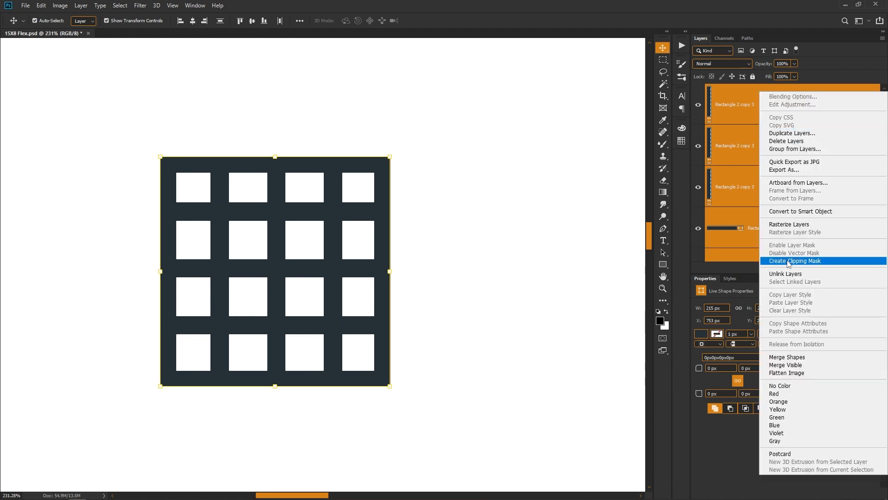
pyautogui.click(804, 212)
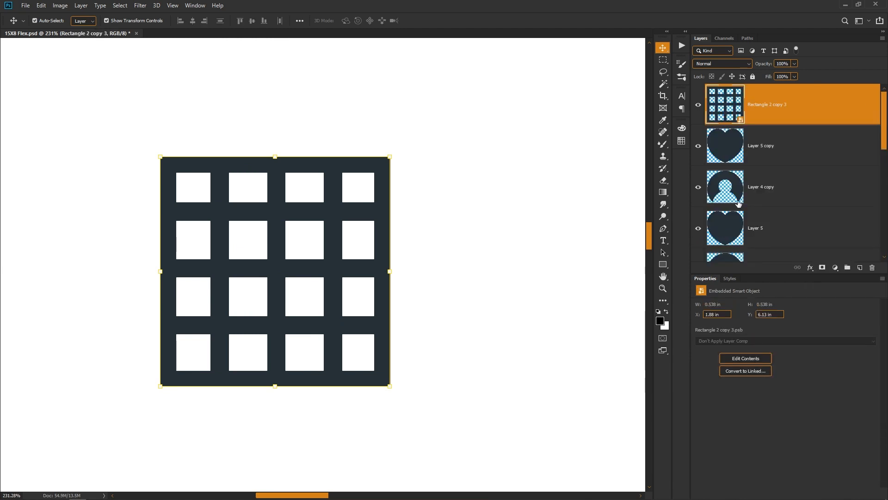
pyautogui.scroll(-5, 443, 290)
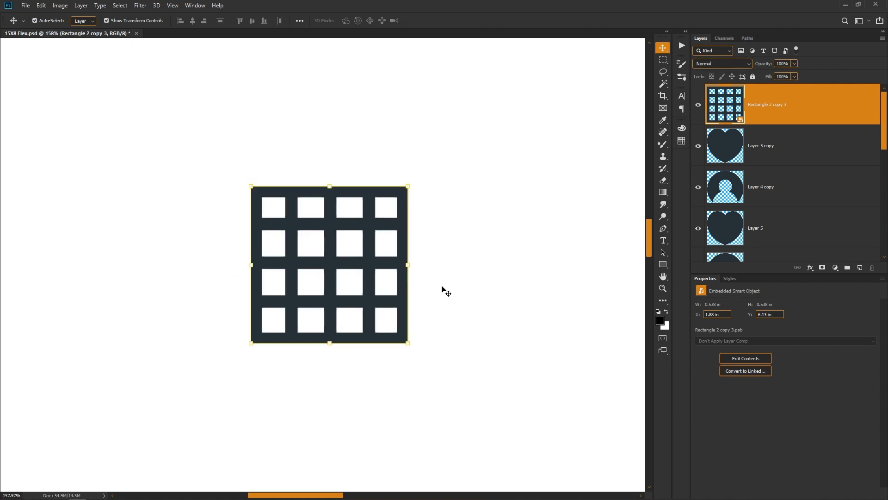
pyautogui.click(440, 291)
# - Move the middle row's grid icon further left and shift the heart icon to the page's horizontal centre
pyautogui.press('Tab')
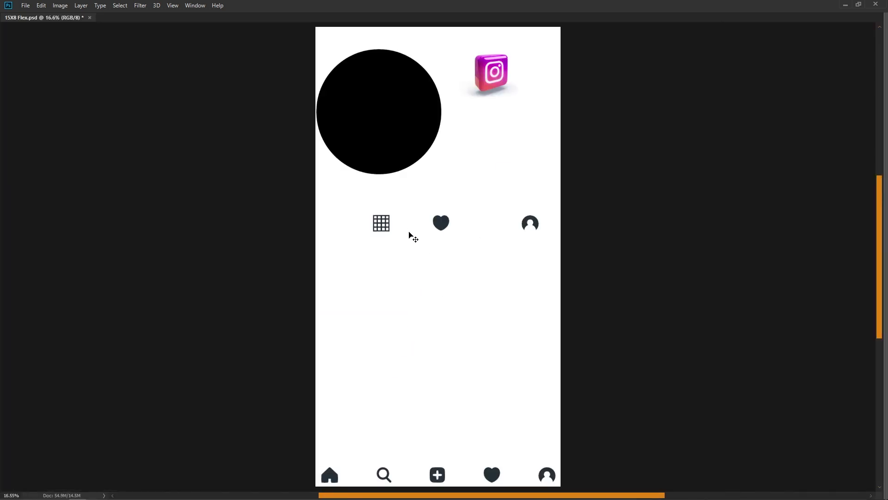
pyautogui.scroll(4, 412, 234)
pyautogui.click(364, 230)
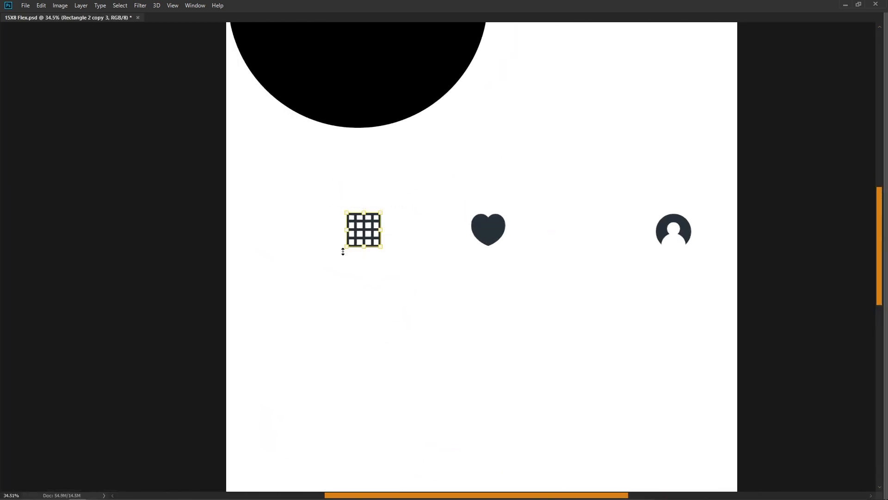
pyautogui.moveTo(364, 230); pyautogui.dragTo(326, 230)
pyautogui.moveTo(523, 255); pyautogui.dragTo(471, 242)
pyautogui.moveTo(475, 186); pyautogui.dragTo(419, 233)
pyautogui.moveTo(430, 220); pyautogui.dragTo(421, 221)
pyautogui.click(439, 271)
pyautogui.moveTo(468, 348); pyautogui.dragTo(403, 21)
pyautogui.scroll(-1, 461, 325)
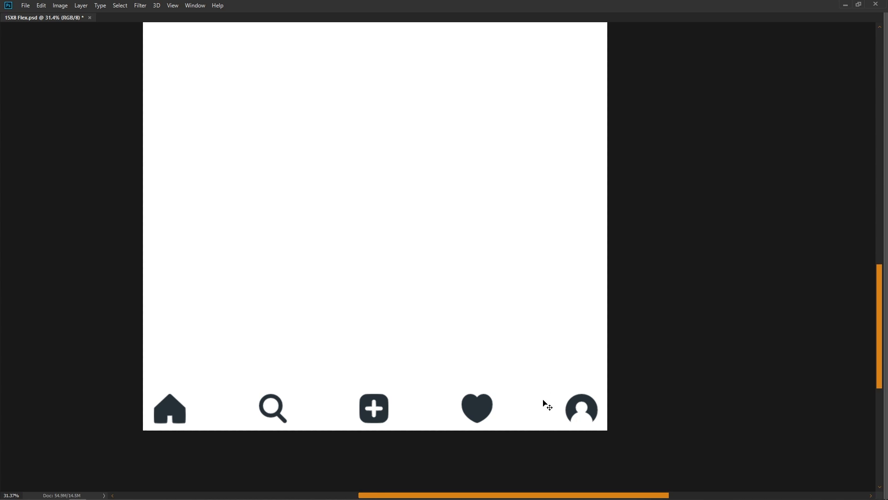
pyautogui.press('z')
pyautogui.scroll(-4, 494, 418)
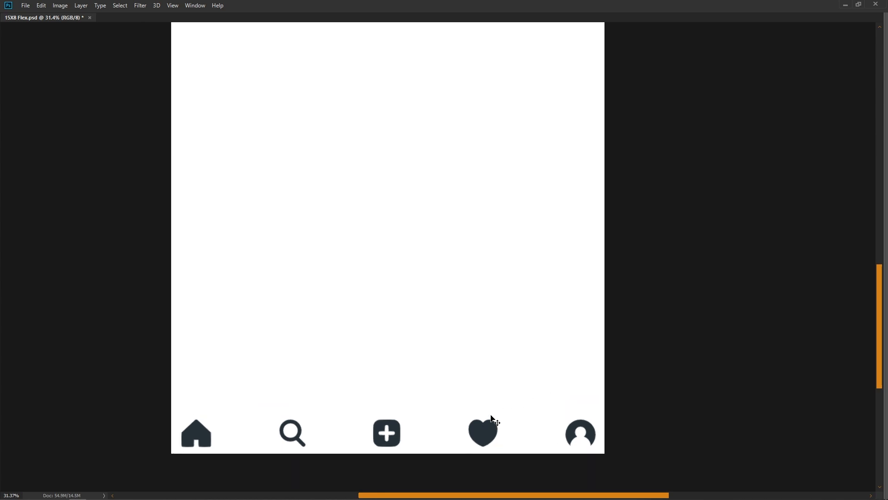
pyautogui.scroll(3, 504, 293)
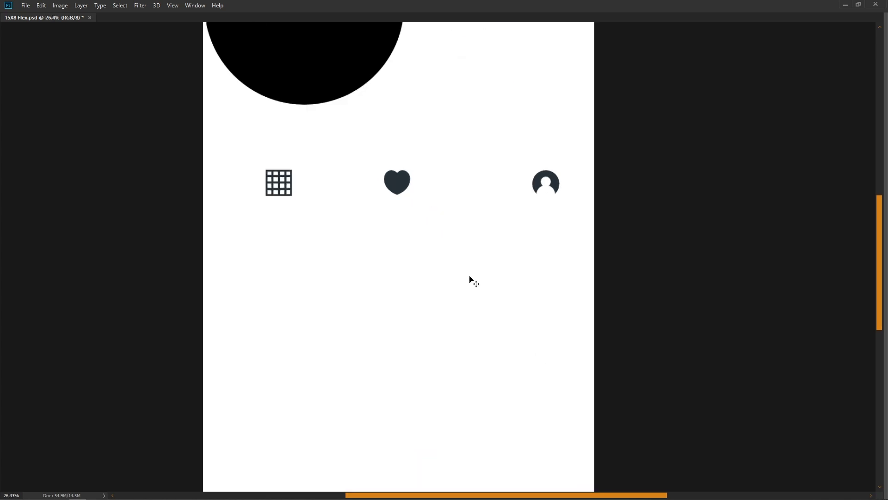
# - Set the Rectangle tool's fill to the dark colour sampled from the profile icon in the middle row
pyautogui.press('space')
pyautogui.moveTo(423, 267); pyautogui.dragTo(321, 484)
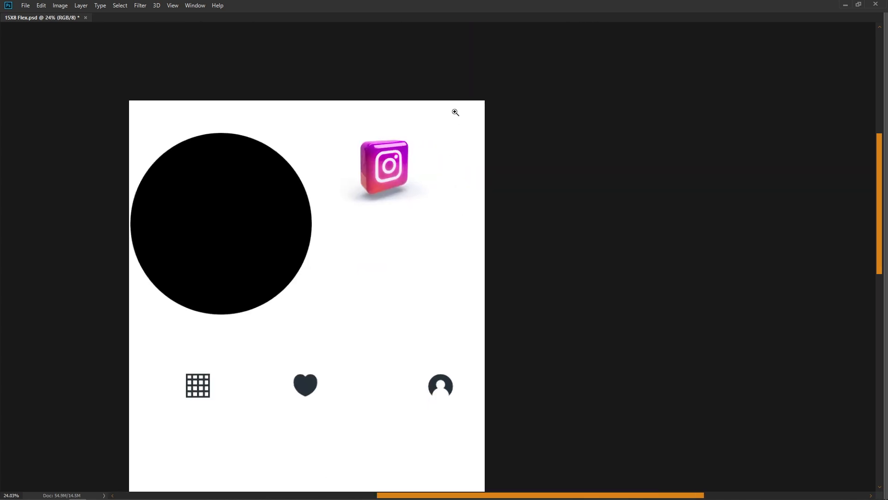
pyautogui.scroll(5, 500, 238)
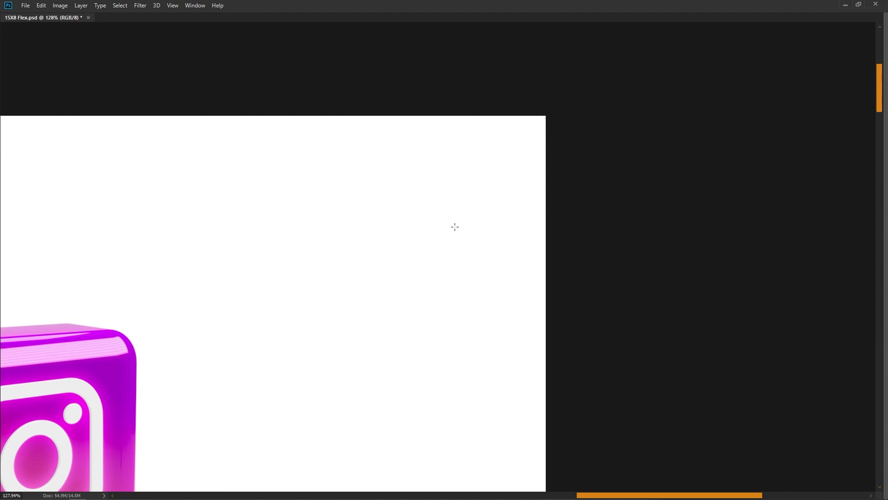
pyautogui.press('Tab')
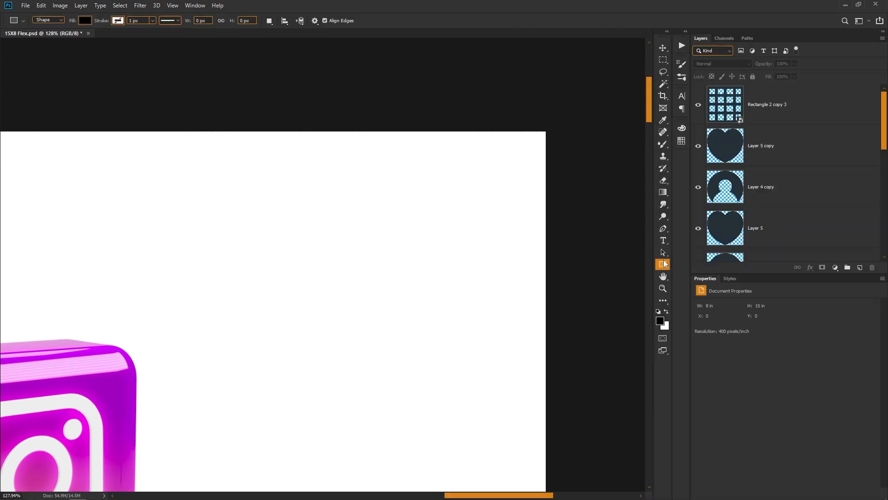
pyautogui.scroll(-5, 338, 198)
pyautogui.moveTo(347, 388); pyautogui.dragTo(367, 7)
pyautogui.scroll(3, 353, 387)
pyautogui.scroll(3, 484, 212)
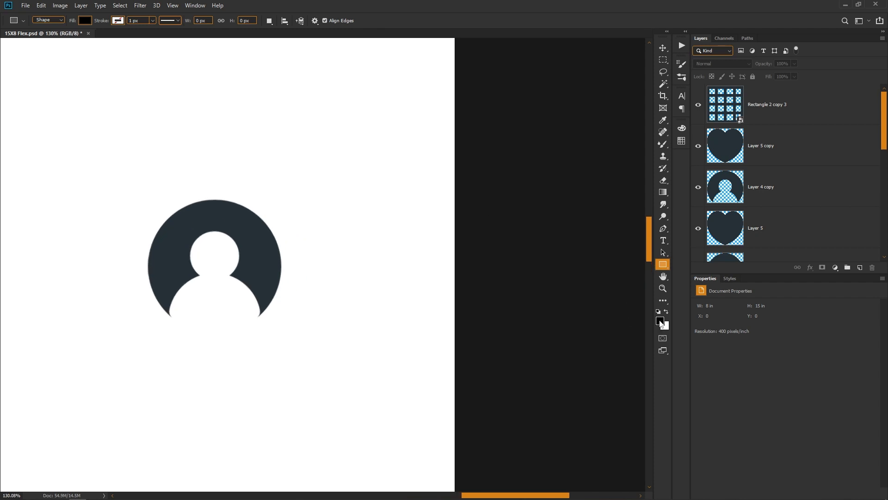
pyautogui.click(660, 321)
pyautogui.click(206, 209)
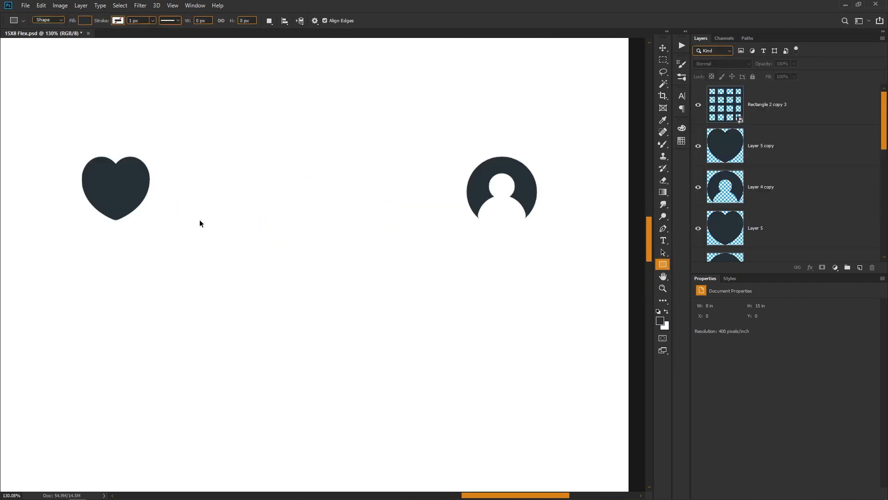
# - Draw a horizontal bar of about 234 x 34 px near the page's upper-right corner
pyautogui.hotkey('ctrl', '0')
pyautogui.moveTo(434, 47); pyautogui.dragTo(505, 134)
pyautogui.moveTo(454, 111); pyautogui.dragTo(463, 184)
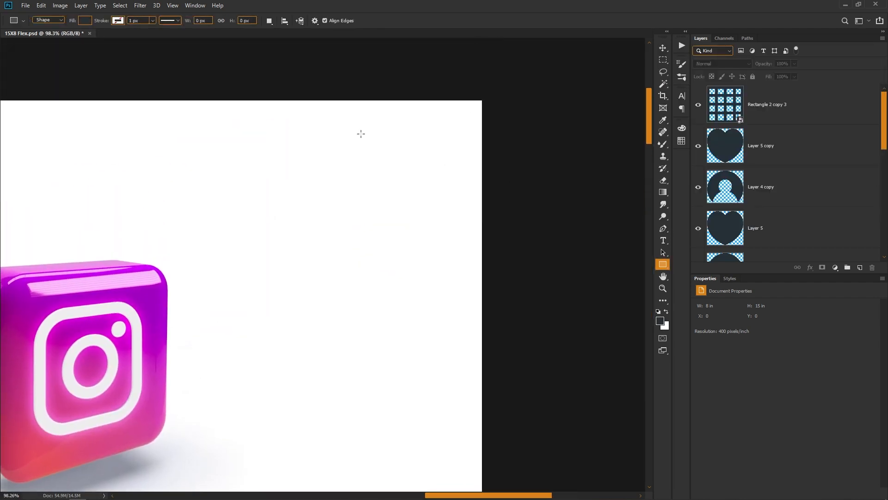
pyautogui.moveTo(361, 132); pyautogui.dragTo(467, 147)
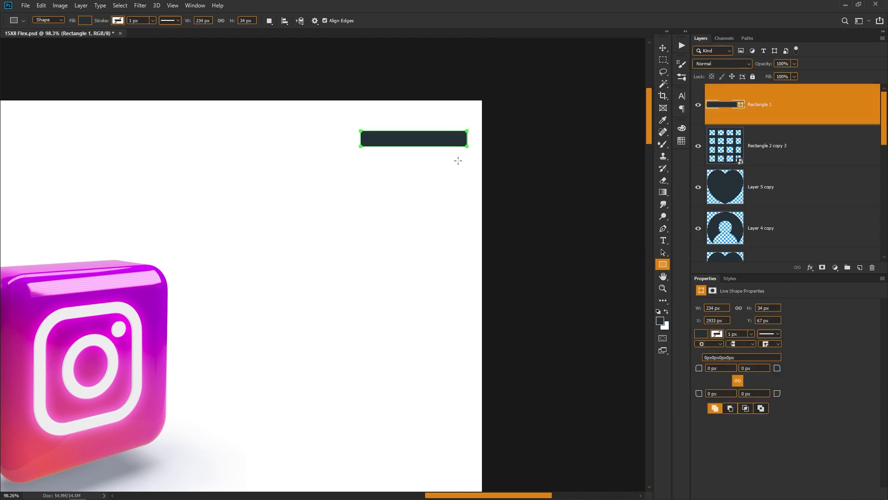
pyautogui.scroll(5, 458, 161)
pyautogui.moveTo(401, 175); pyautogui.dragTo(390, 218)
# - Place two copies of the bar below it and distribute all three bars evenly in the vertical direction
pyautogui.press('v')
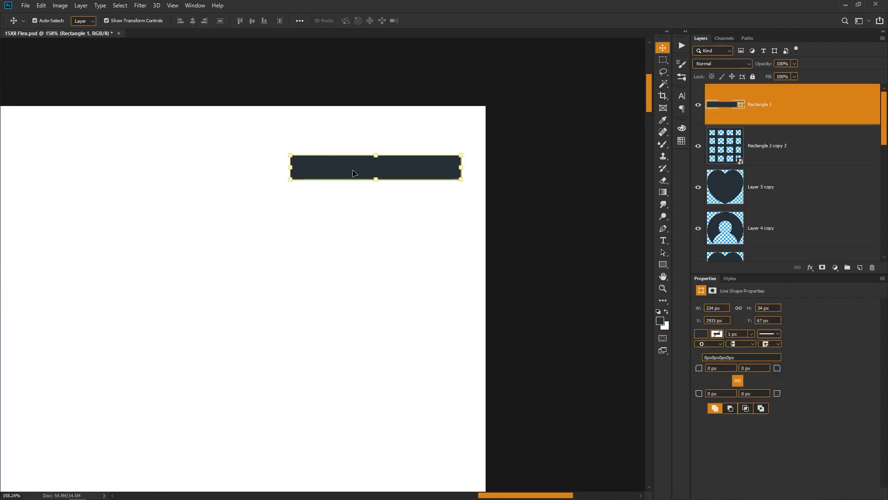
pyautogui.moveTo(354, 174); pyautogui.dragTo(365, 246)
pyautogui.moveTo(397, 133); pyautogui.dragTo(380, 266)
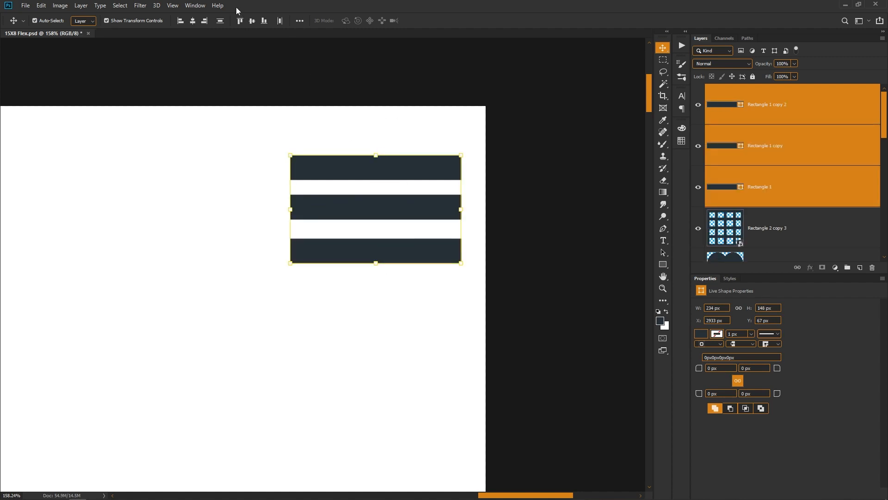
pyautogui.click(220, 20)
# - Squash the three bars vertically to a total height of about 132 px and position them at about X 2921, Y 53 px
pyautogui.moveTo(373, 155)
pyautogui.mouseDown()
pyautogui.moveTo(373, 182)
pyautogui.moveTo(374, 167)
pyautogui.mouseUp()
pyautogui.hotkey('ctrl', 'z')
pyautogui.moveTo(375, 214); pyautogui.dragTo(367, 194)
pyautogui.press('Return')
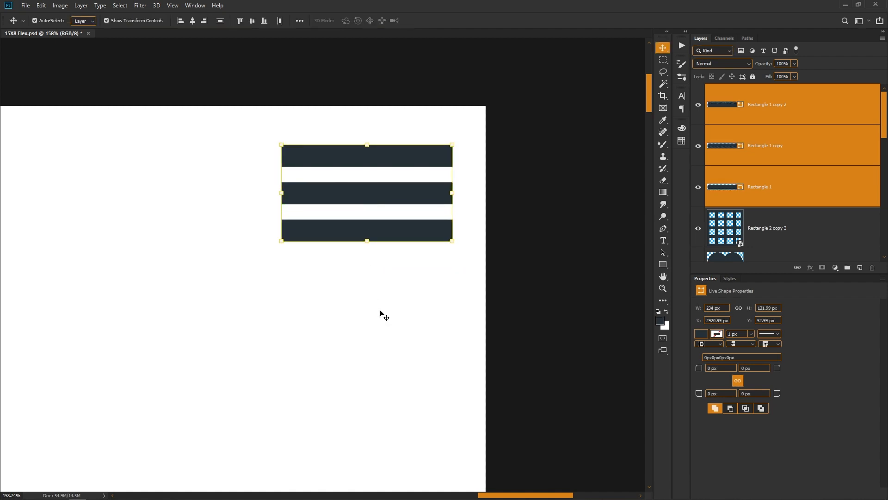
pyautogui.click(380, 314)
pyautogui.scroll(-3, 381, 259)
pyautogui.hotkey('ctrl', '0')
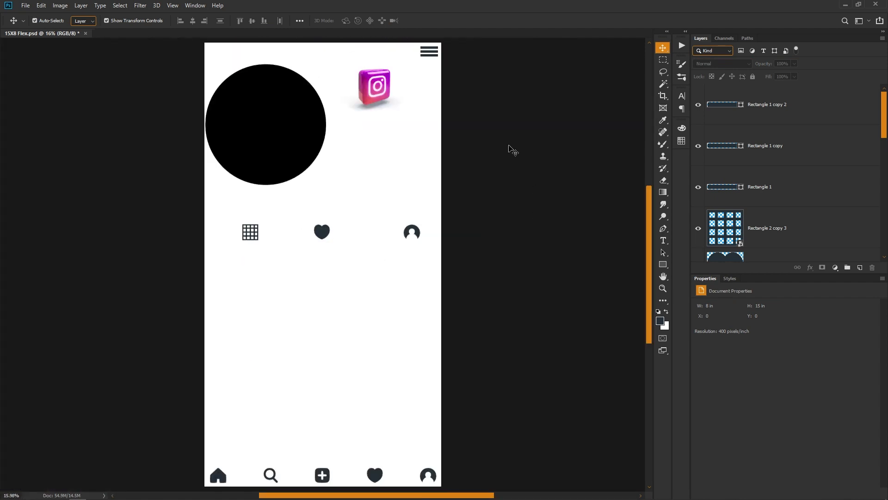
# - Move the three-bar menu icon slightly down and left, away from the page corner
pyautogui.scroll(6, 519, 148)
pyautogui.moveTo(355, 227); pyautogui.dragTo(357, 195)
pyautogui.click(338, 303)
# - Examine the sample image 15X8 Instagram.jpg in Photos and the Icons folder in File Explorer for the header icons
pyautogui.hotkey('alt', 'Tab')
pyautogui.hotkey('alt', 'Tab')
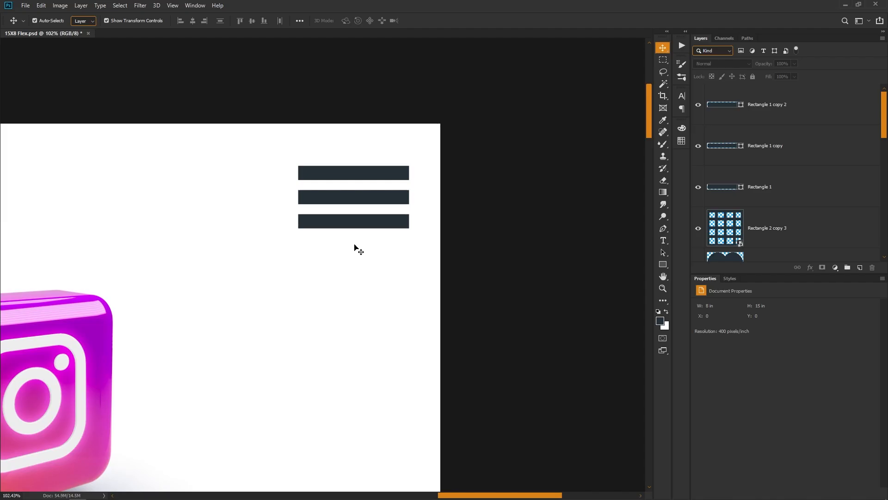
pyautogui.hotkey('alt', 'Tab')
pyautogui.doubleClick(339, 109)
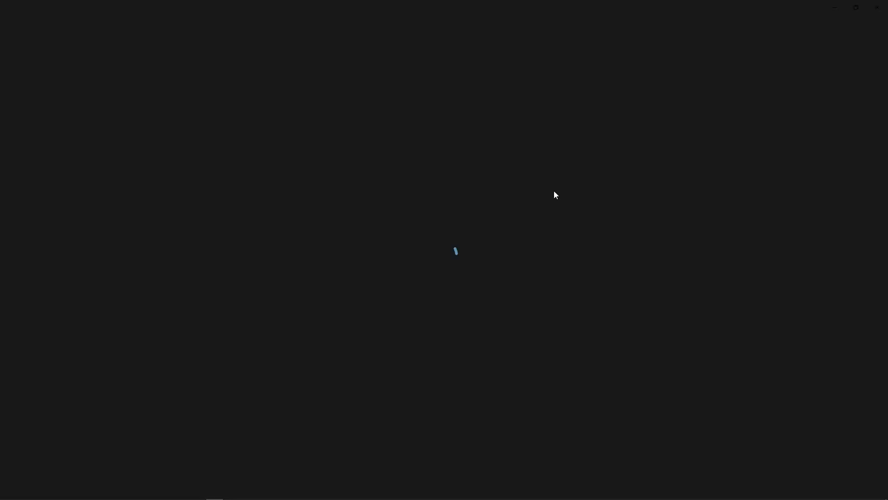
pyautogui.hotkey('alt', 'Tab')
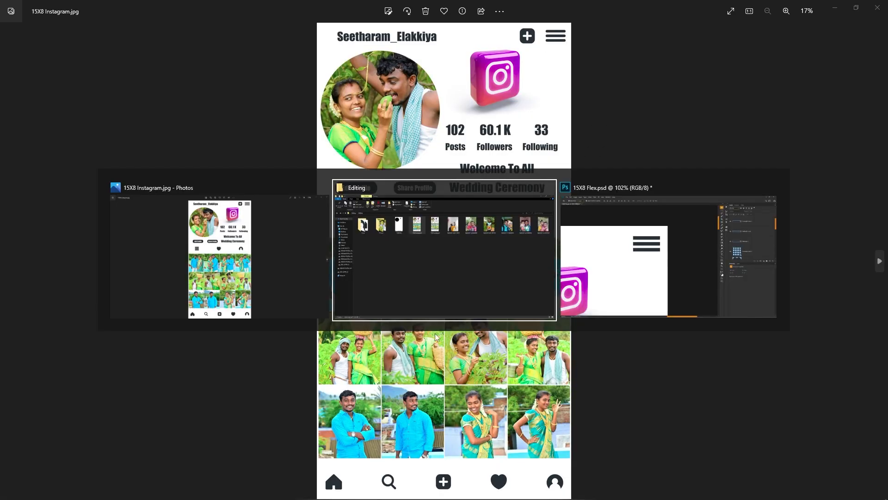
pyautogui.doubleClick(114, 121)
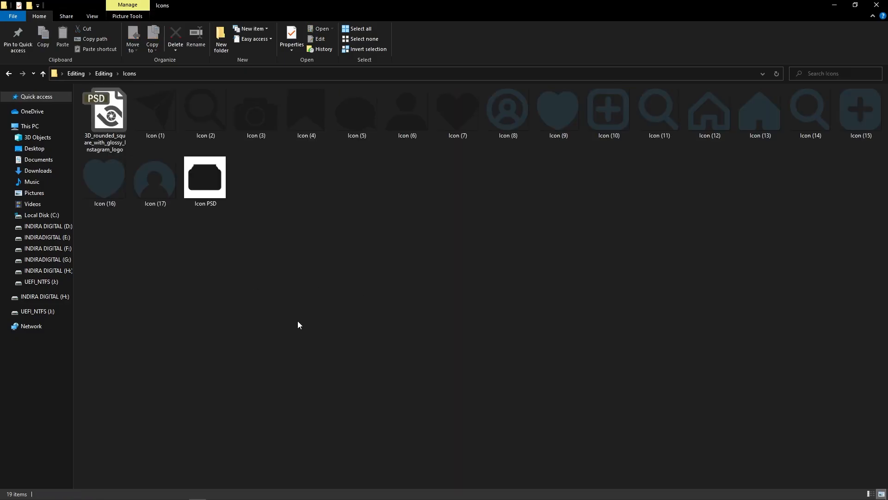
pyautogui.hotkey('alt', 'Tab')
# - Duplicate the plus icon in the bottom icon row of the flex banner and move the copy up to the header near the three-bar menu icon
pyautogui.scroll(-3, 394, 309)
pyautogui.hotkey('ctrl', '0')
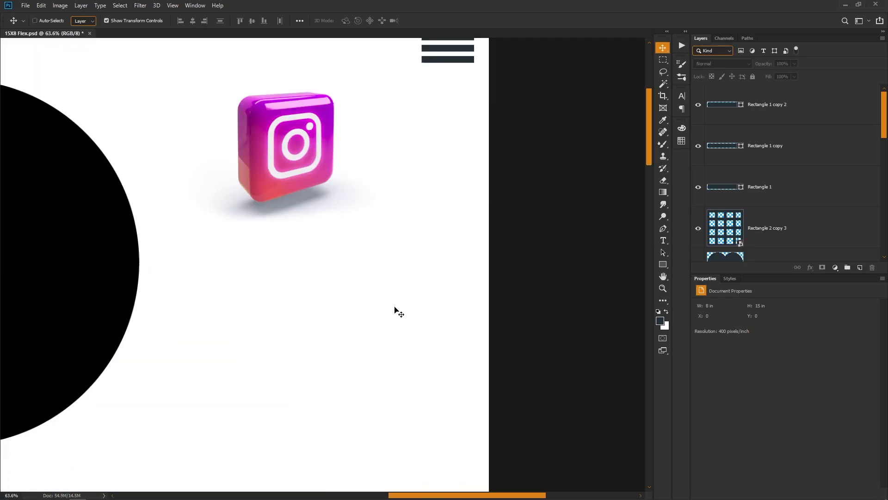
pyautogui.click(326, 475)
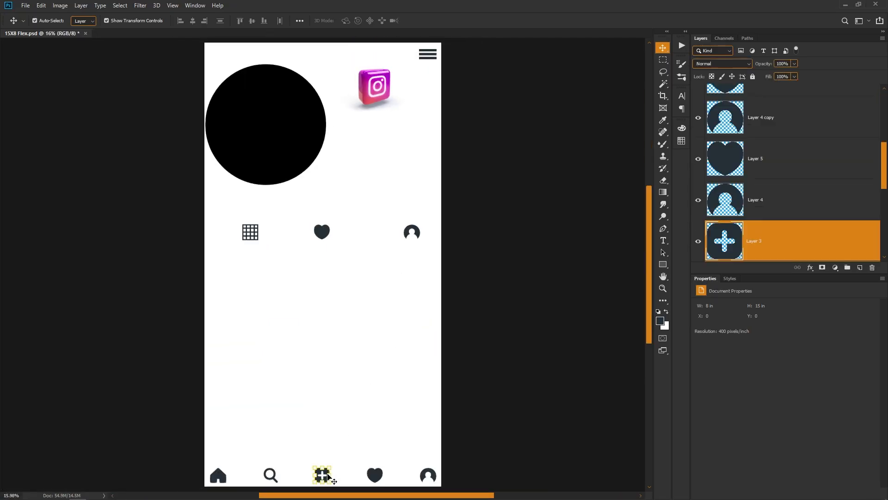
pyautogui.hotkey('ctrl', 'j')
pyautogui.hotkey('ctrl', 't')
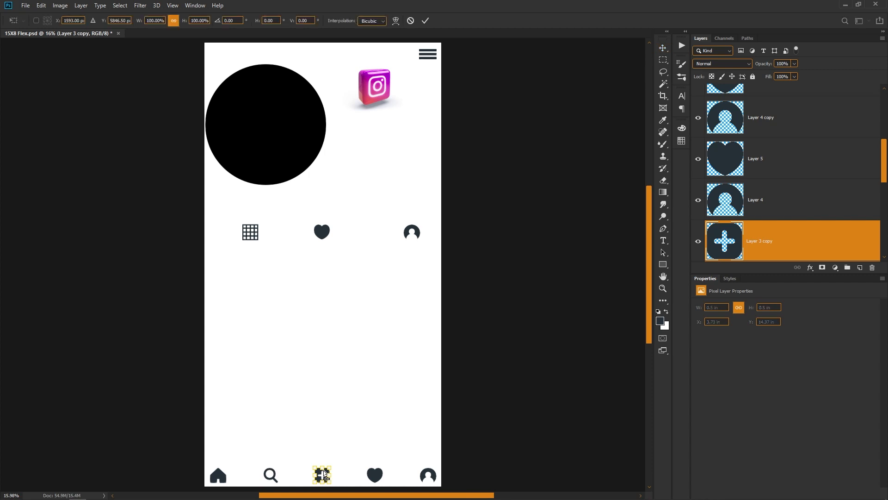
pyautogui.moveTo(325, 476); pyautogui.dragTo(574, 109)
pyautogui.press('Return')
# - Resize the copied plus icon to about 0.45 x 0.45 in and place it just left of the three-bar menu icon
pyautogui.moveTo(371, 145); pyautogui.dragTo(486, 314)
pyautogui.moveTo(267, 226); pyautogui.dragTo(335, 232)
pyautogui.press('Return')
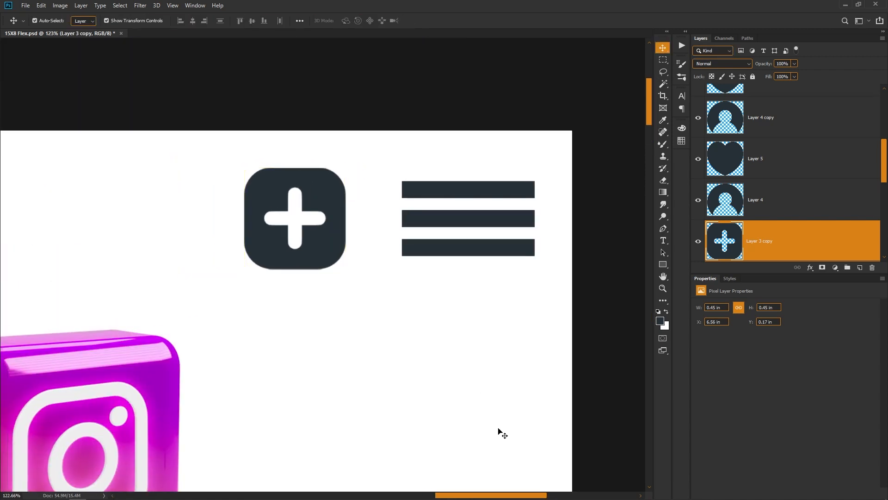
pyautogui.click(500, 432)
pyautogui.hotkey('ctrl', '0')
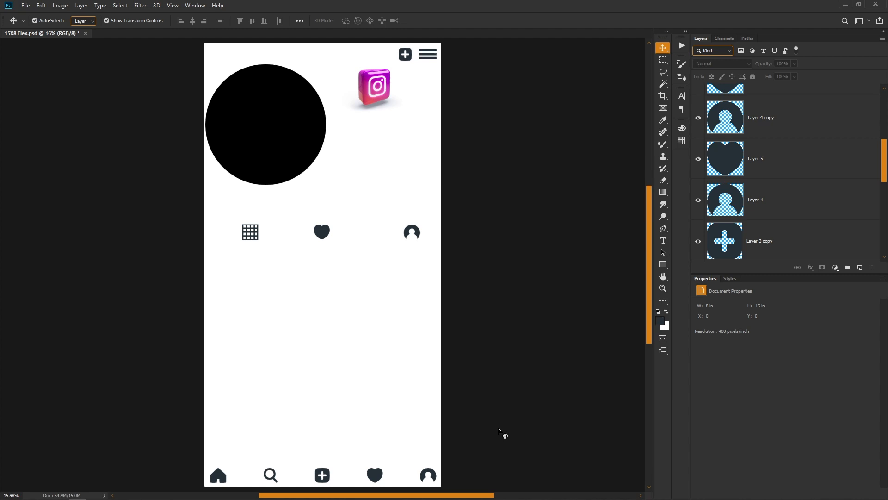
# - Open the 15X8 Instagram.psd sample from the Editing folder in File Explorer, keeping its layers
pyautogui.hotkey('alt', 'Tab')
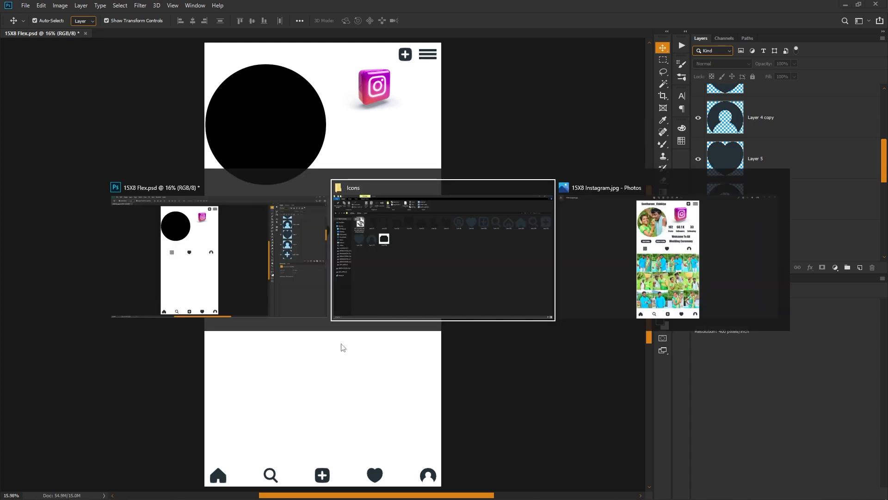
pyautogui.hotkey('alt', 'Up')
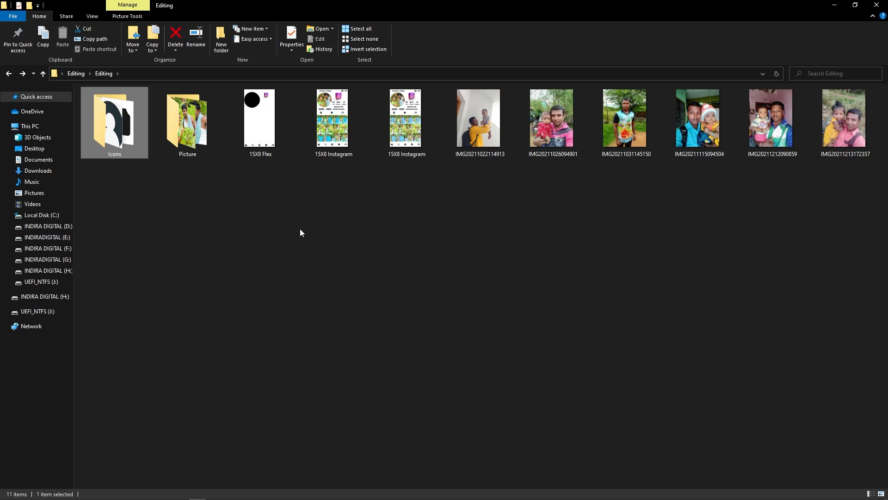
pyautogui.doubleClick(335, 131)
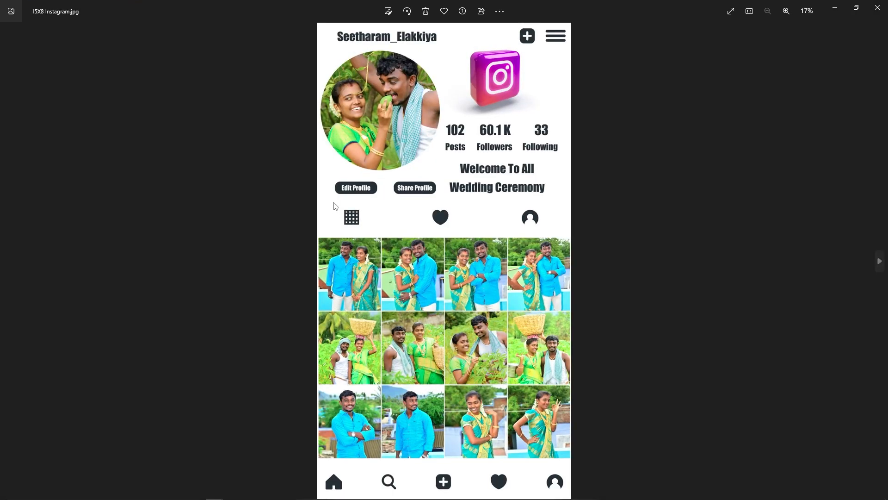
pyautogui.click(878, 7)
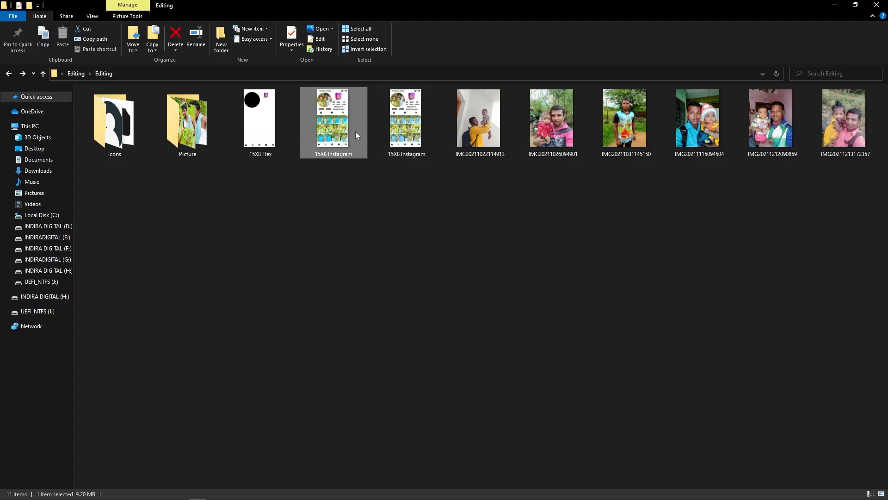
pyautogui.doubleClick(419, 152)
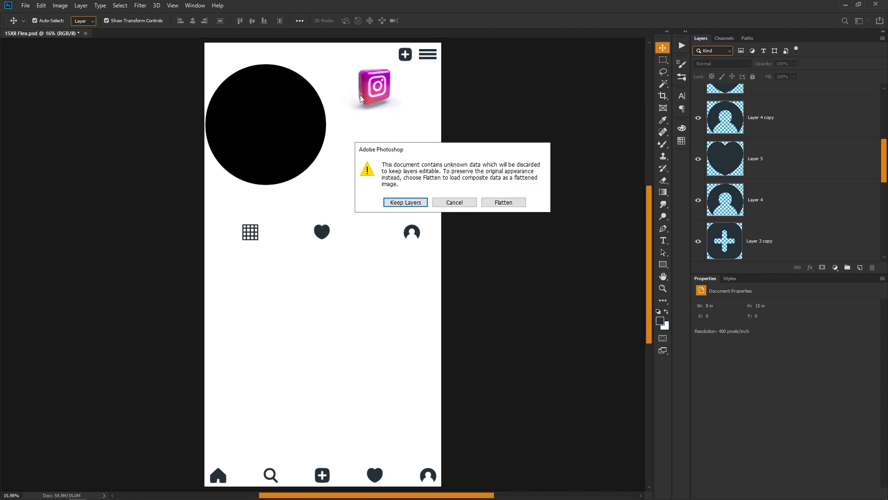
pyautogui.click(412, 204)
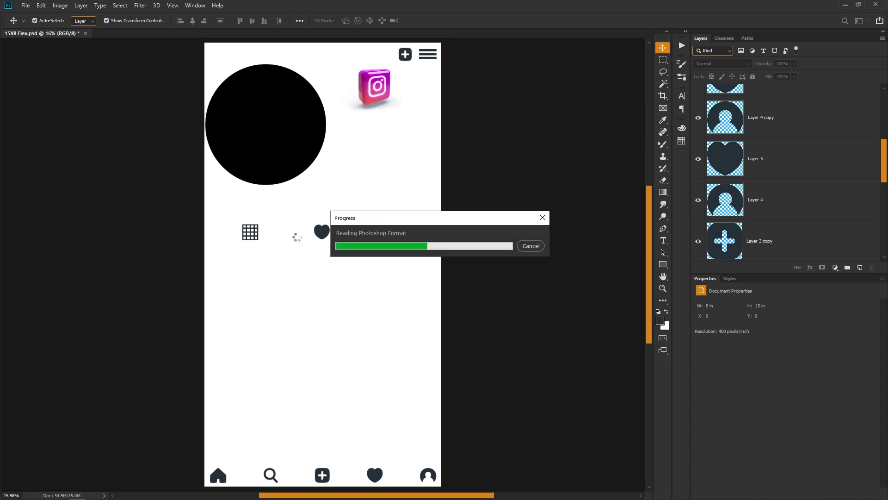
pyautogui.click(428, 200)
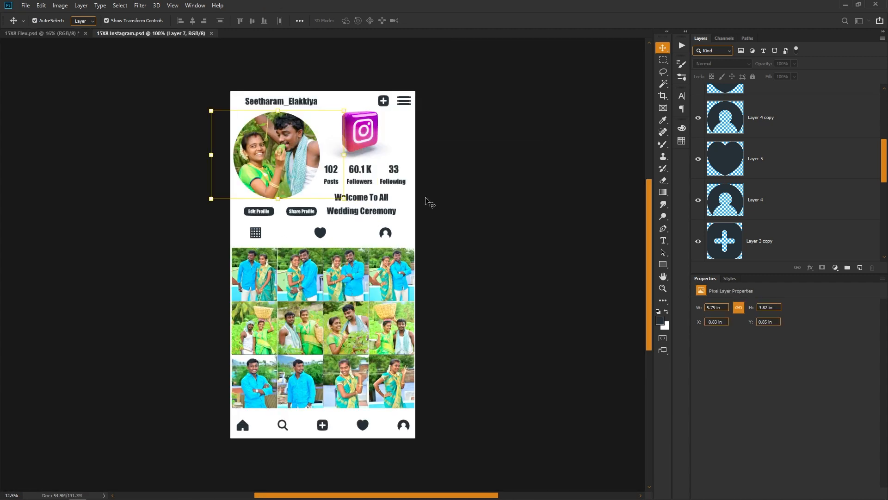
# - Select the post and follower counts, their labels, both Welcome To All Wedding Ceremony lines, and the Edit Profile and Share Profile buttons in the sample
pyautogui.scroll(3, 398, 182)
pyautogui.keyDown('shift'); pyautogui.click(266, 179); pyautogui.keyUp('shift')
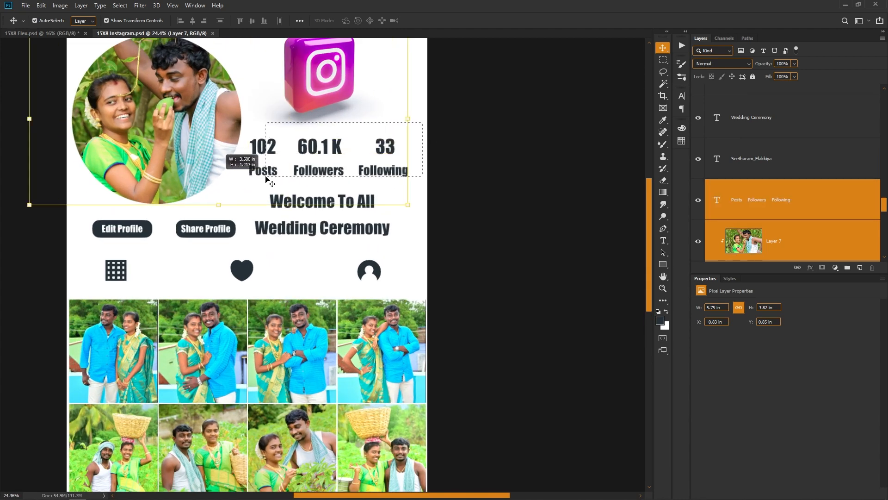
pyautogui.click(267, 180)
pyautogui.click(376, 200)
pyautogui.rightClick(402, 178)
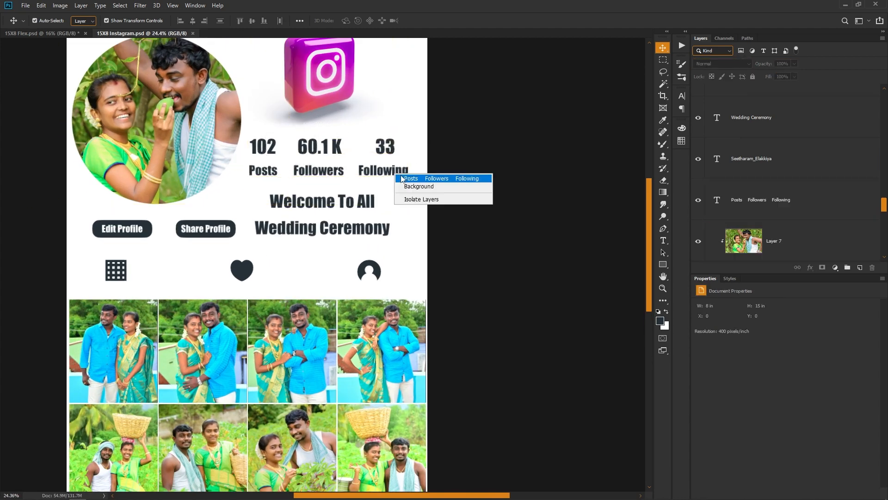
pyautogui.click(410, 178)
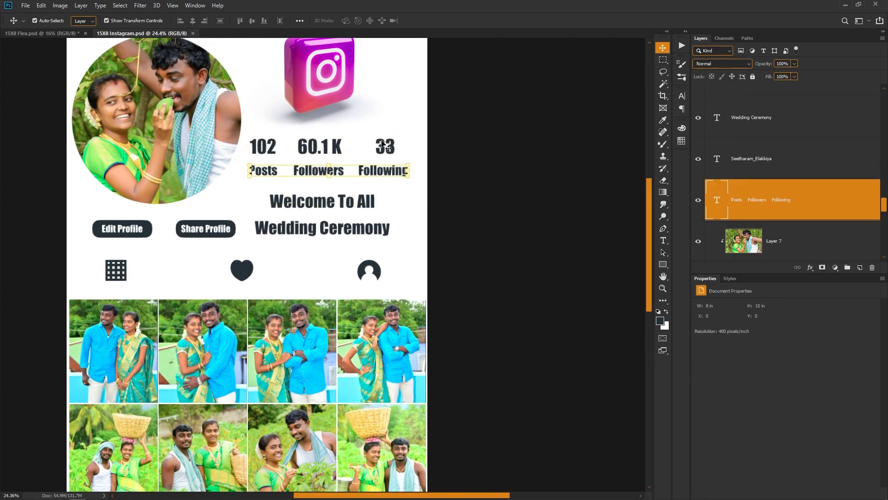
pyautogui.keyDown('shift'); pyautogui.click(348, 205); pyautogui.keyUp('shift')
pyautogui.keyDown('shift'); pyautogui.click(324, 230); pyautogui.keyUp('shift')
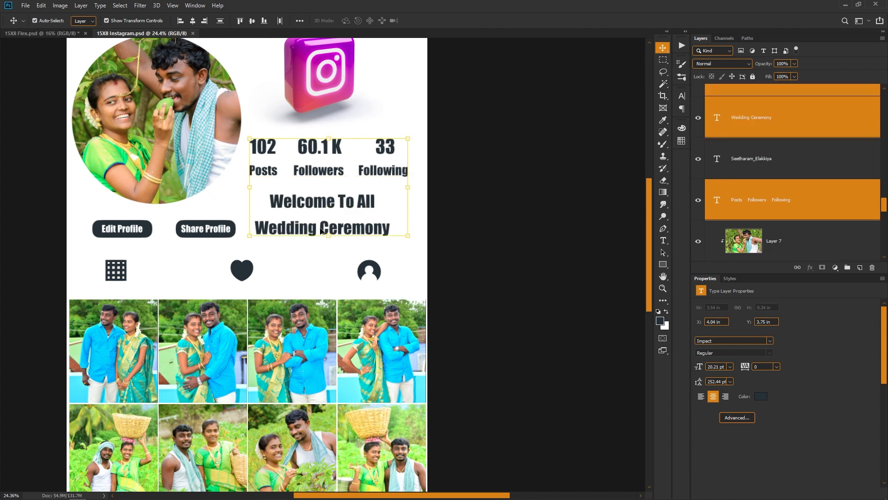
pyautogui.keyDown('shift'); pyautogui.click(203, 224); pyautogui.keyUp('shift')
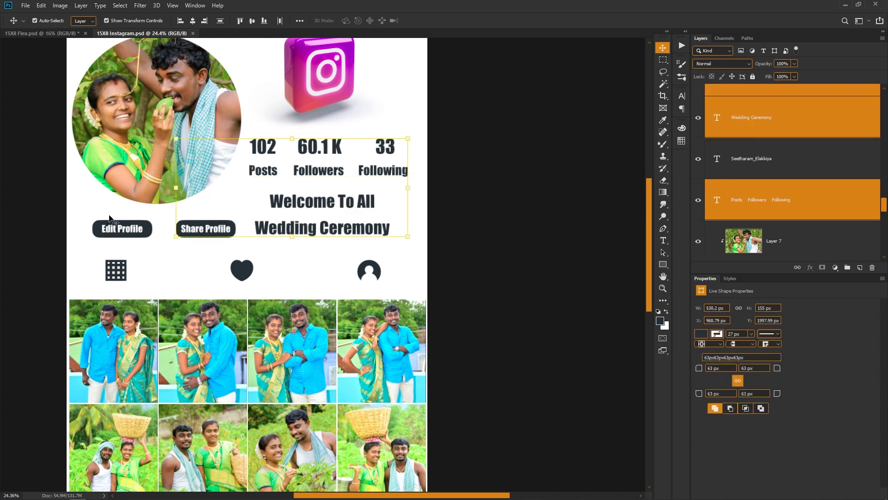
pyautogui.keyDown('shift'); pyautogui.click(118, 227); pyautogui.keyUp('shift')
pyautogui.moveTo(122, 233); pyautogui.dragTo(152, 238)
pyautogui.hotkey('ctrl', 'z')
pyautogui.scroll(-2, 289, 237)
pyautogui.moveTo(289, 237); pyautogui.dragTo(334, 290)
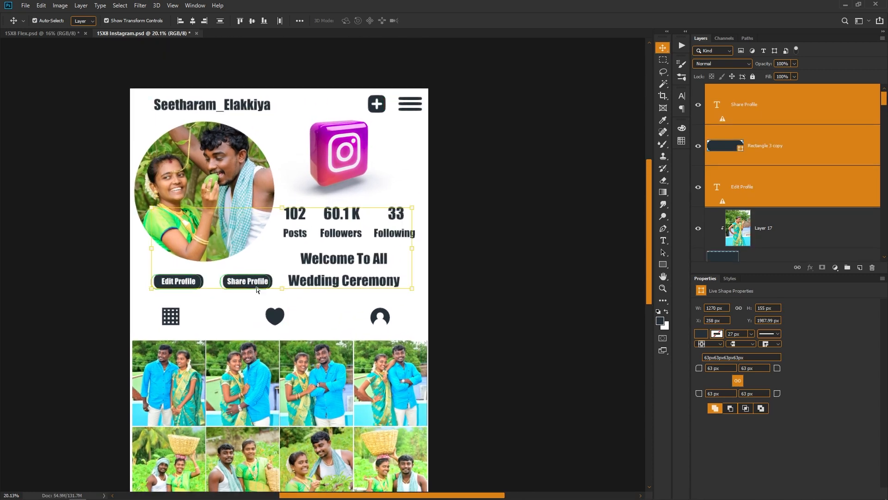
# - Copy the selected text and button layers from the sample and paste them in place into 15X8 Flex.psd
pyautogui.press('ctrl')
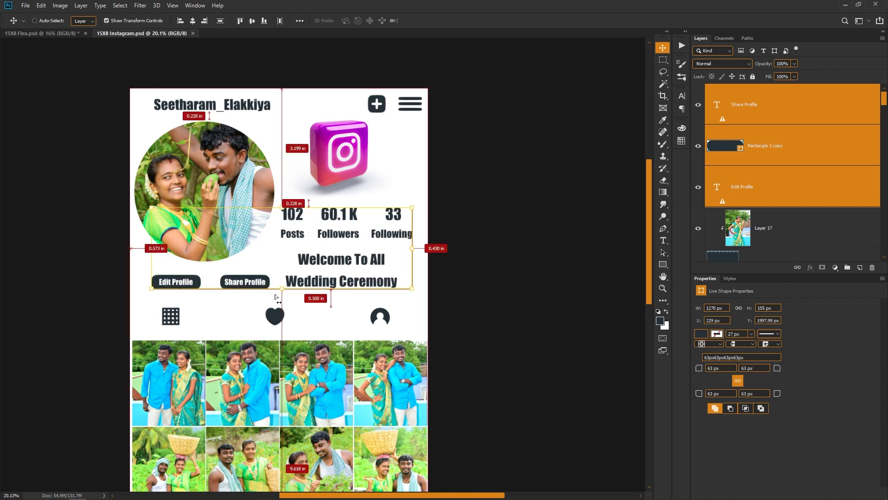
pyautogui.hotkey('ctrl', 'Tab')
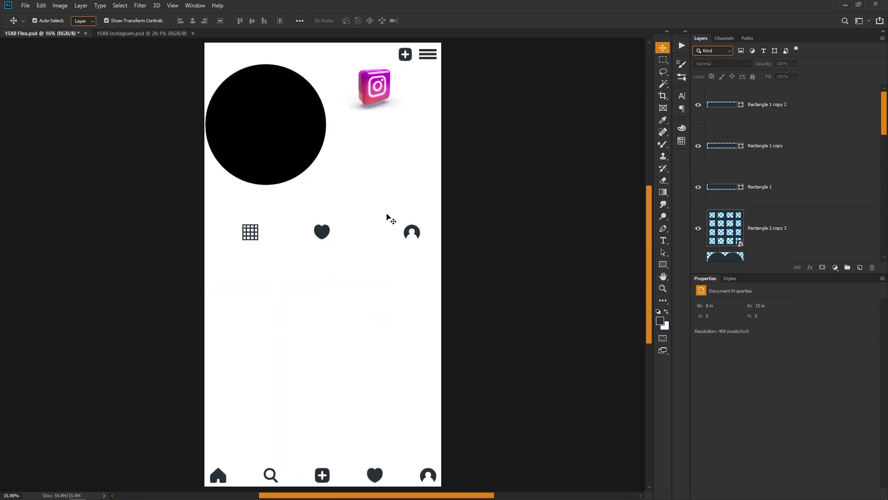
pyautogui.scroll(1, 142, 60)
pyautogui.click(41, 5)
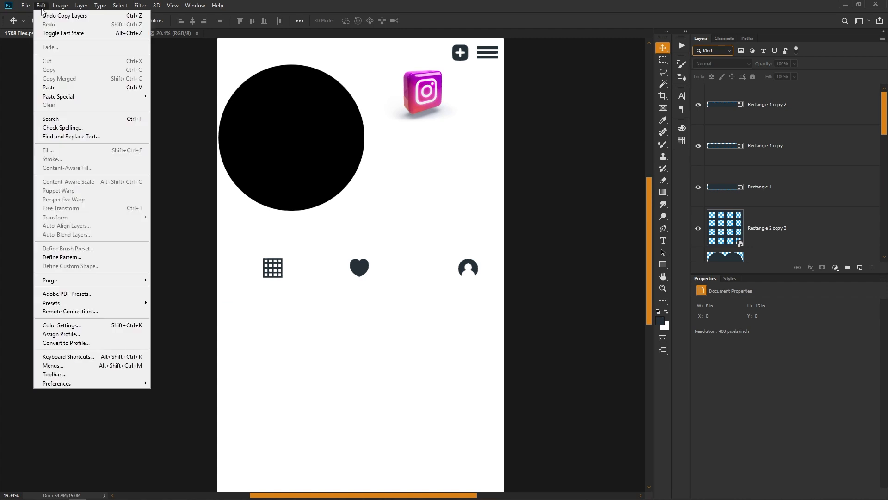
pyautogui.moveTo(73, 98)
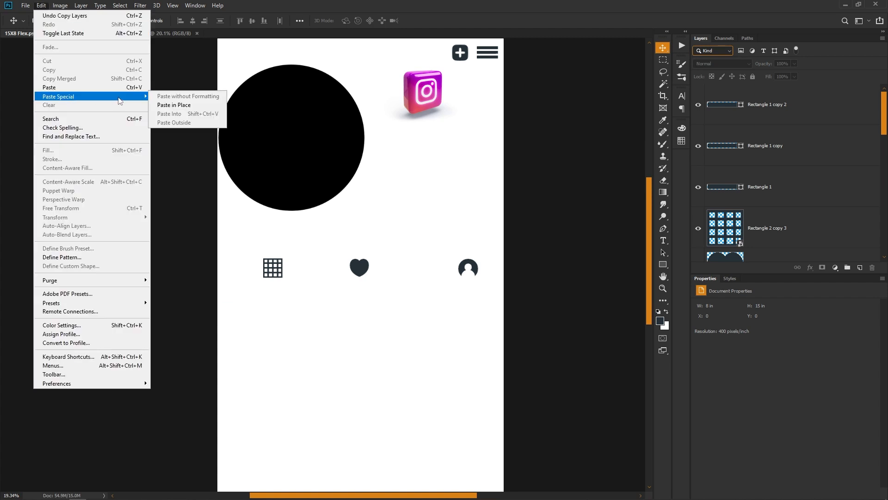
pyautogui.click(193, 106)
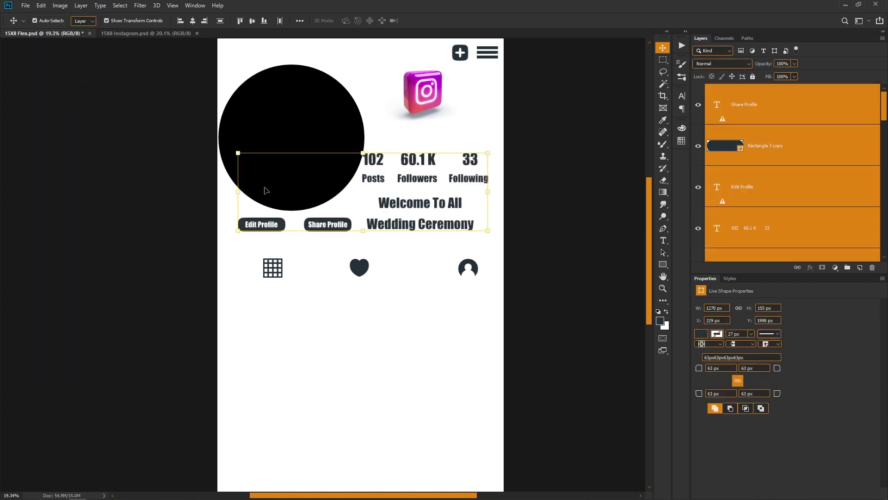
# - Nudge the pasted text and buttons 10 px to the right and deselect them
pyautogui.moveTo(407, 204); pyautogui.dragTo(369, 250)
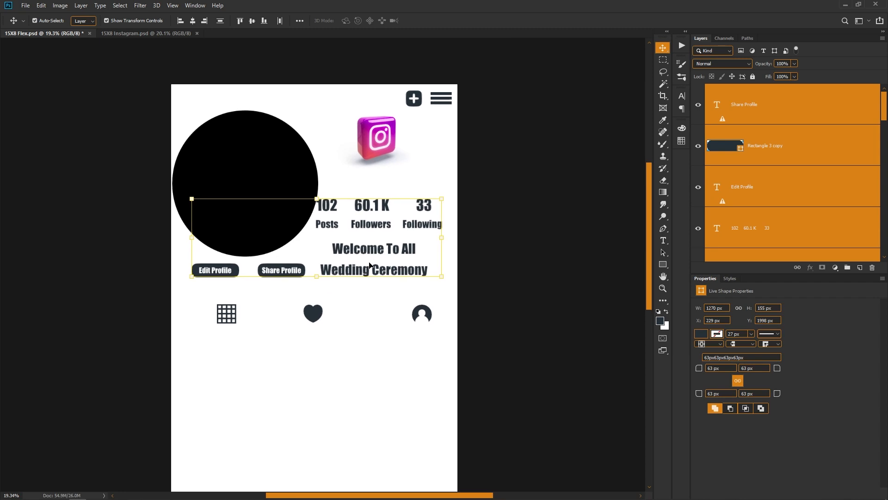
pyautogui.hotkey('shift', 'Right')
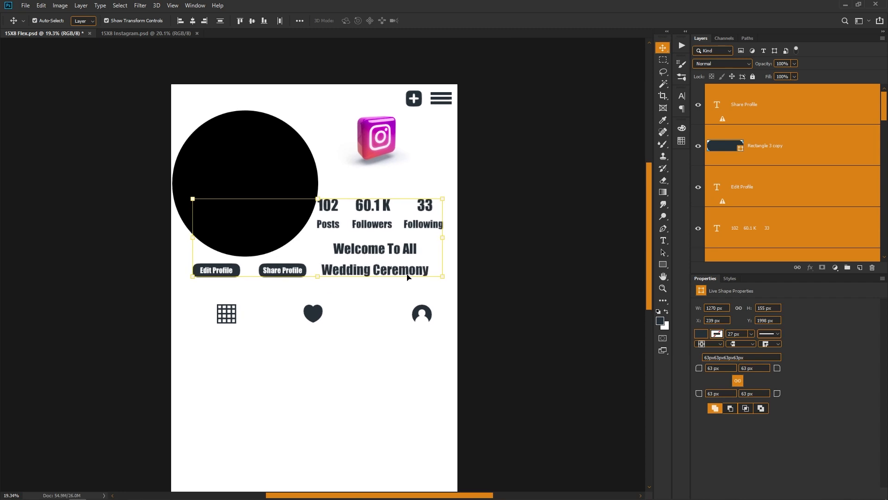
pyautogui.click(413, 159)
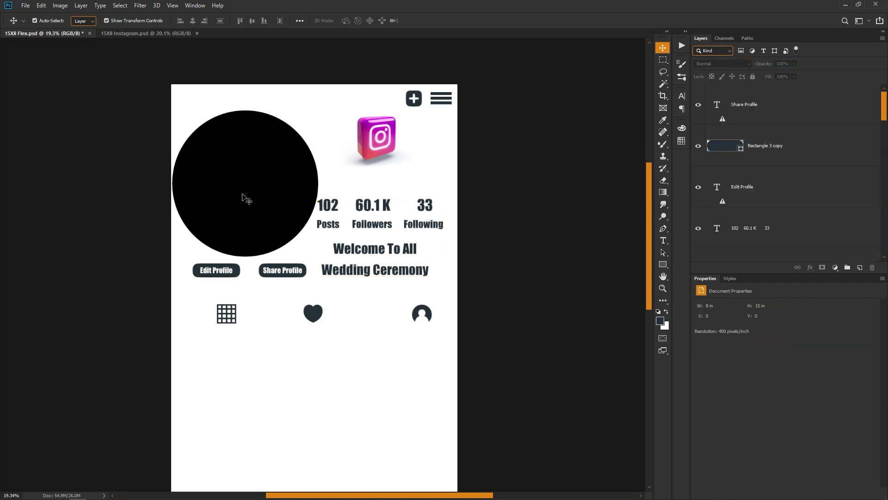
# - Scale the black profile circle down about its centre to about 94%
pyautogui.click(244, 196)
pyautogui.moveTo(317, 188)
pyautogui.mouseDown()
pyautogui.moveTo(310, 190)
pyautogui.moveTo(317, 189)
pyautogui.mouseUp()
pyautogui.moveTo(316, 109); pyautogui.dragTo(314, 115)
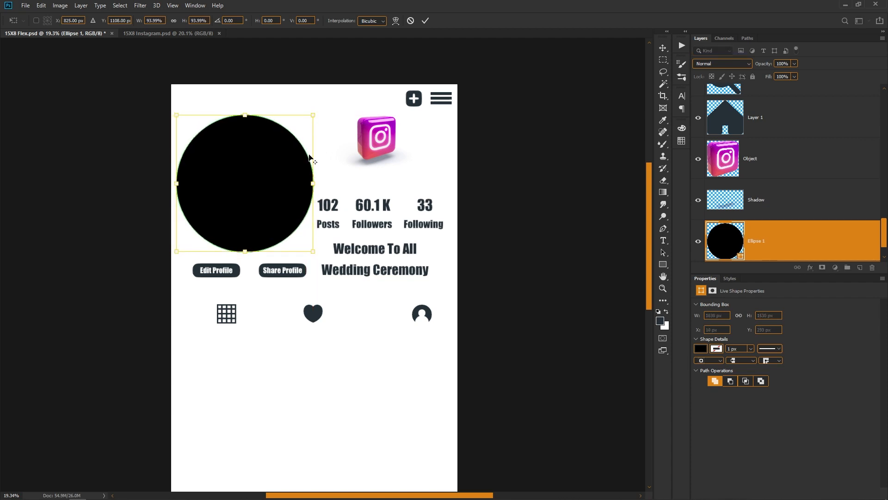
pyautogui.press('Return')
pyautogui.click(501, 324)
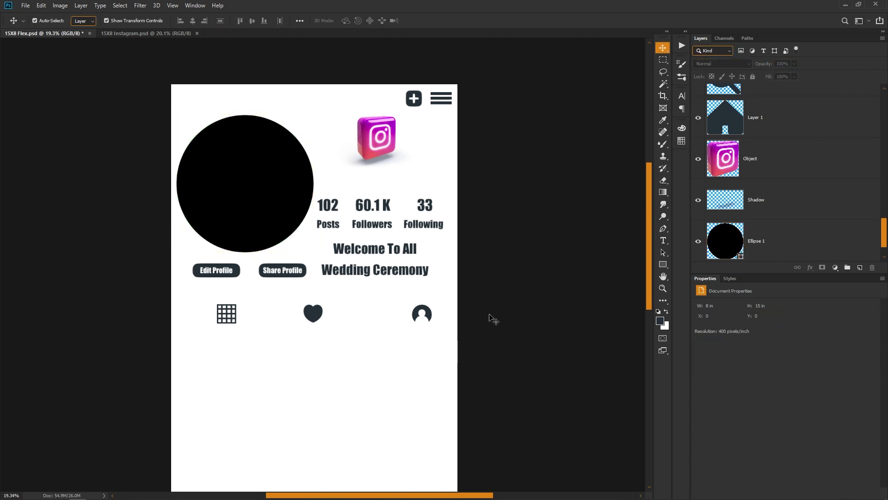
# - Copy the profile name text from 15X8 Instagram.psd and paste it in place into the header of 15X8 Flex.psd
pyautogui.hotkey('ctrl', 'Tab')
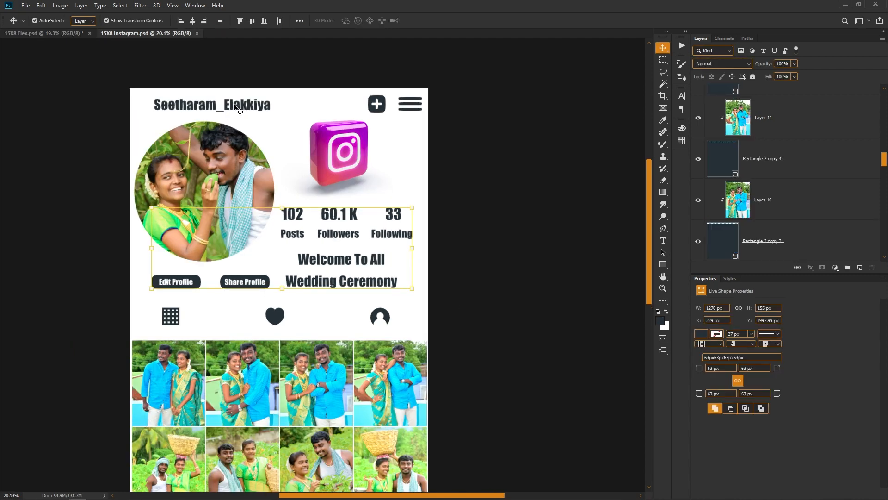
pyautogui.click(240, 108)
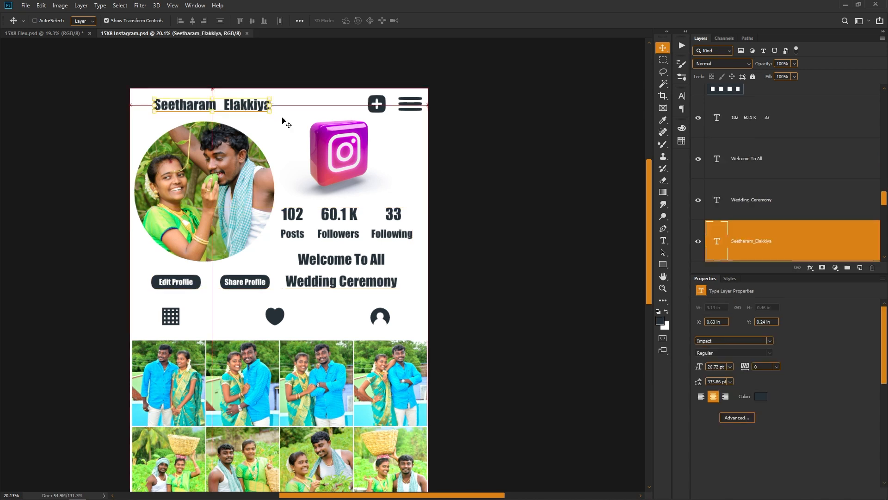
pyautogui.hotkey('ctrl', 'Tab')
pyautogui.click(35, 20)
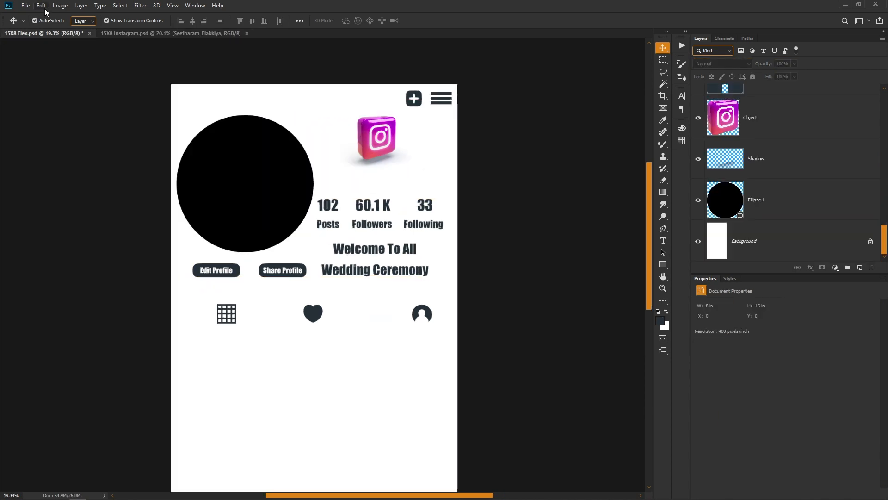
pyautogui.click(43, 6)
pyautogui.moveTo(89, 98)
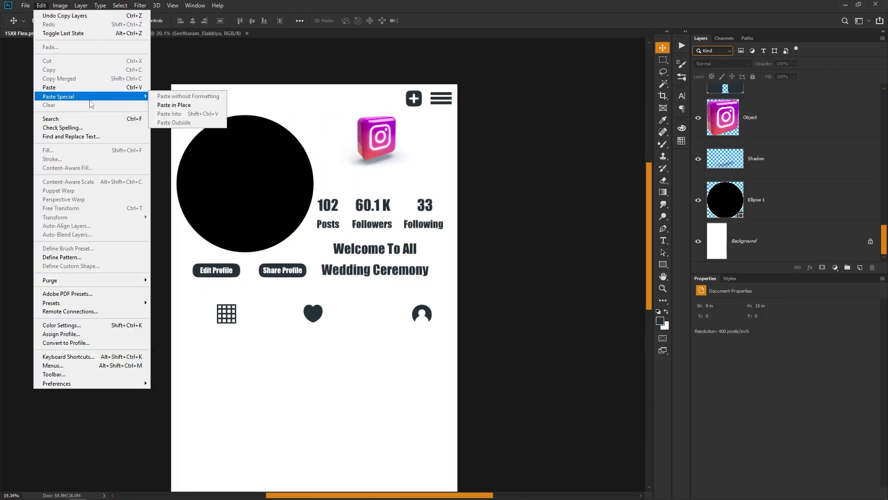
pyautogui.click(178, 106)
pyautogui.click(309, 132)
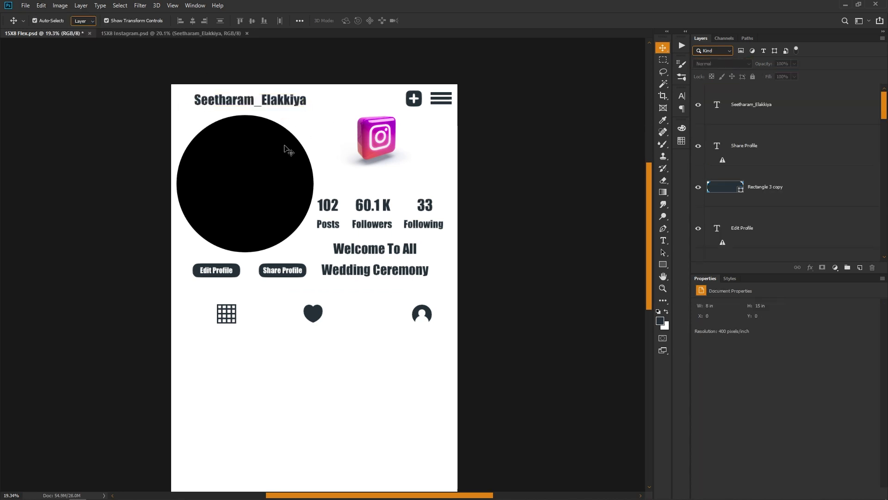
# - Enlarge the 3D Instagram logo with its shadow to about 2.67 in wide, filling the space above the follower counts
pyautogui.click(376, 145)
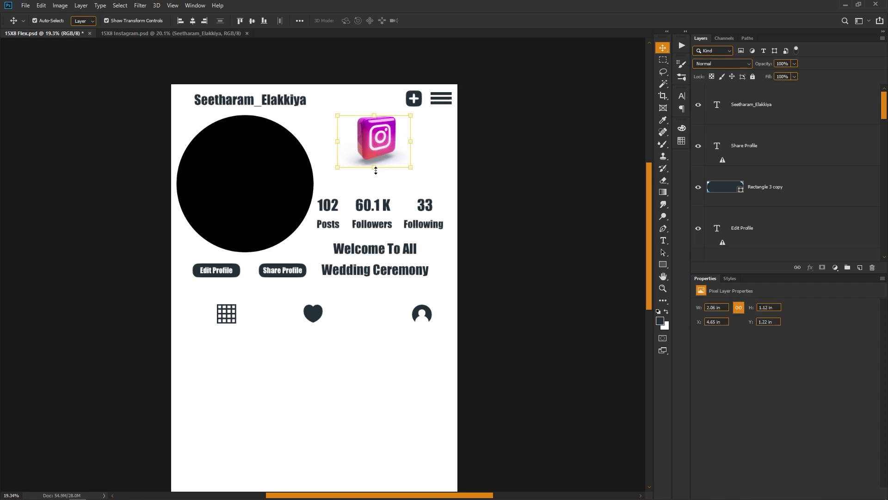
pyautogui.moveTo(375, 171); pyautogui.dragTo(375, 183)
pyautogui.click(489, 180)
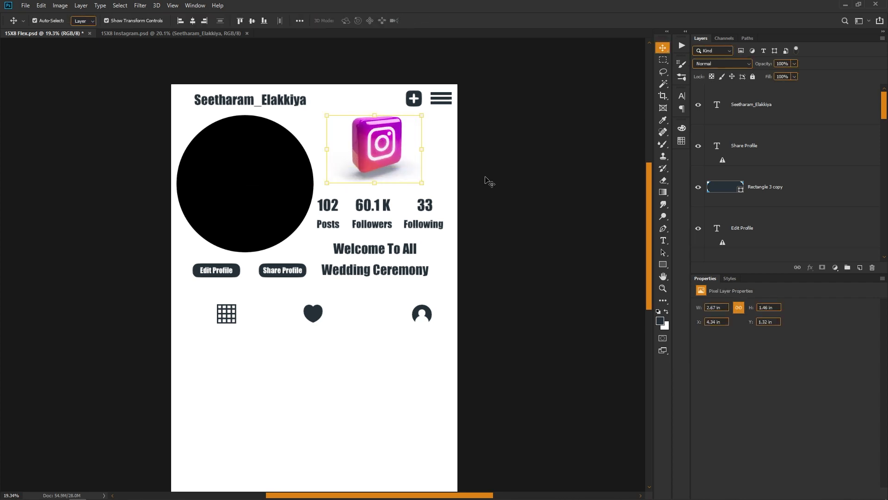
# - Draw a dark rectangle about 949 x 1259 px in the empty area below the grid icon
pyautogui.scroll(-2, 436, 232)
pyautogui.scroll(-3, 337, 272)
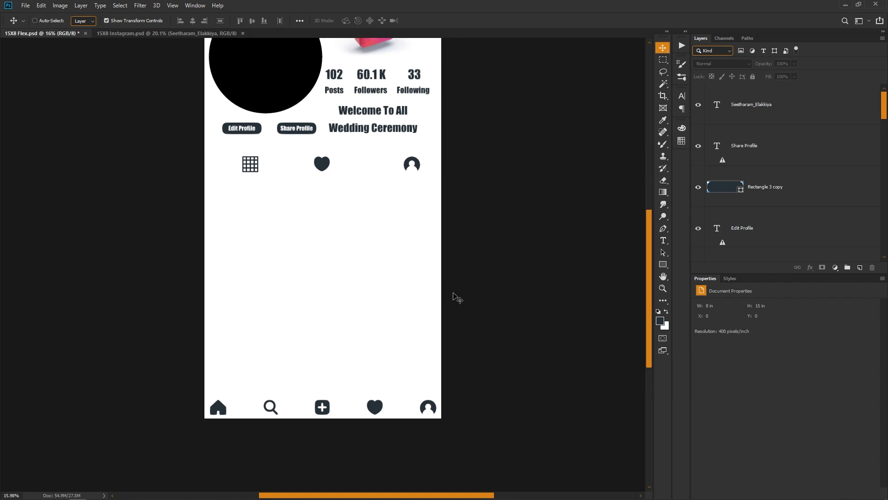
pyautogui.scroll(2, 457, 298)
pyautogui.press('ctrl')
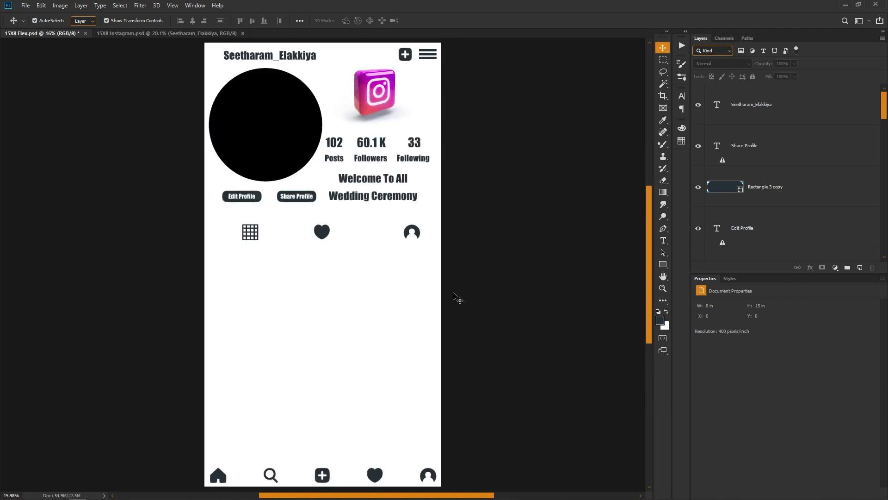
pyautogui.scroll(5, 455, 288)
pyautogui.moveTo(178, 328); pyautogui.dragTo(247, 212)
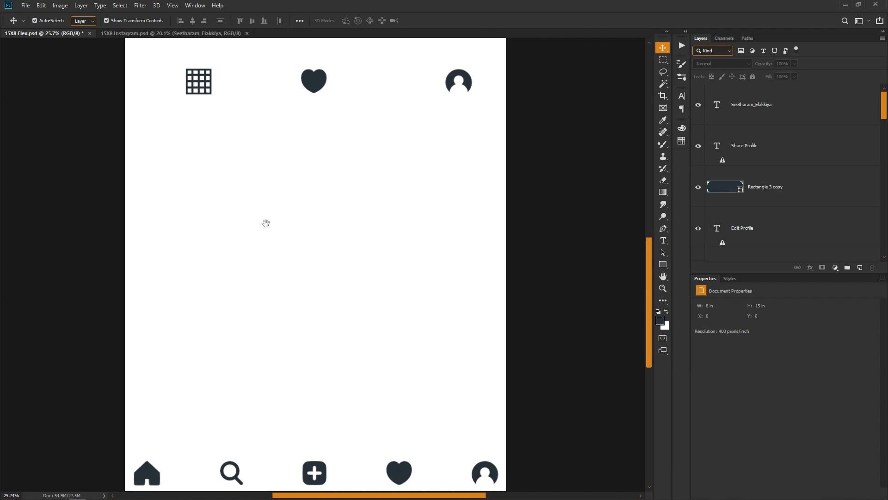
pyautogui.click(664, 265)
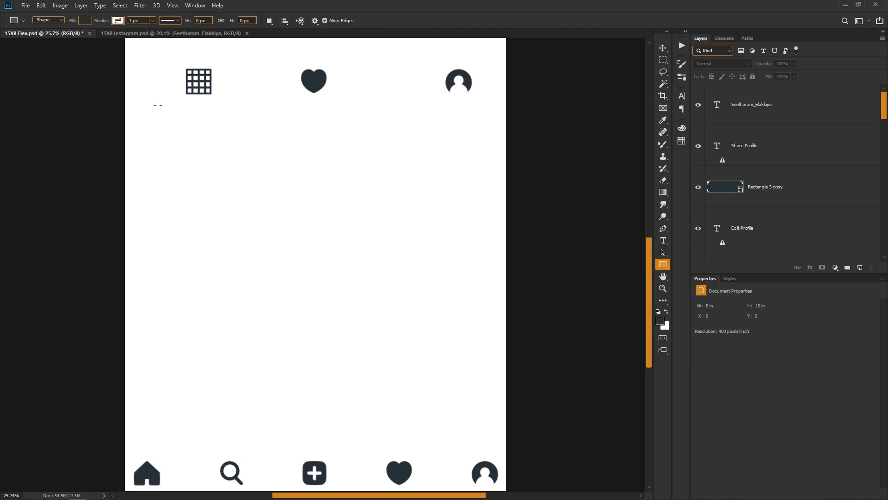
pyautogui.moveTo(137, 117); pyautogui.dragTo(232, 257)
# - Move the new rectangle close to the banner's left edge, to X 24 px
pyautogui.press('v')
pyautogui.click(269, 206)
pyautogui.scroll(2, 123, 255)
pyautogui.moveTo(181, 240); pyautogui.dragTo(176, 253)
pyautogui.moveTo(244, 296); pyautogui.dragTo(278, 313)
pyautogui.scroll(-3, 256, 272)
# - Duplicate the rectangle and place the copy to its right, leaving a narrow white gap between them
pyautogui.moveTo(254, 270); pyautogui.dragTo(287, 220)
pyautogui.press('Return')
pyautogui.scroll(5, 214, 170)
pyautogui.moveTo(343, 228); pyautogui.dragTo(341, 228)
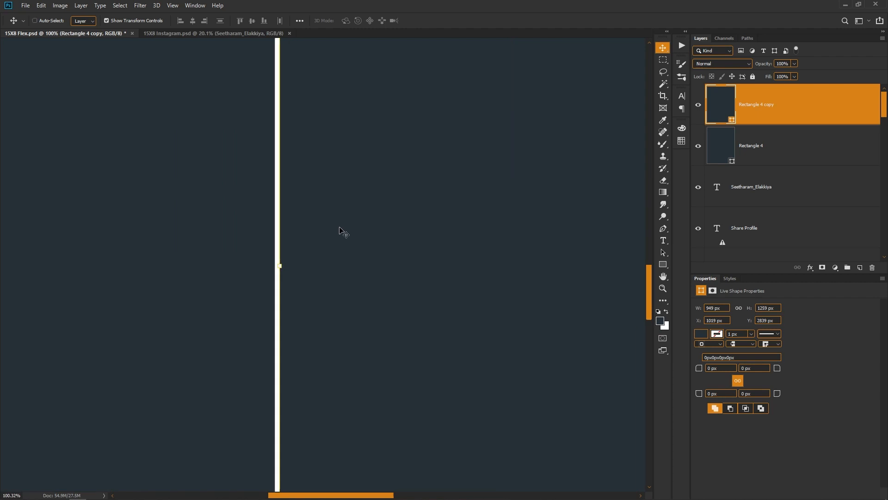
pyautogui.hotkey('ctrl', '0')
pyautogui.moveTo(249, 314)
pyautogui.mouseDown()
pyautogui.moveTo(286, 347)
pyautogui.moveTo(264, 319)
pyautogui.mouseUp()
pyautogui.hotkey('ctrl', 'z')
# - Duplicate the rectangle twice more to the right, making a row of four with matching narrow gaps
pyautogui.moveTo(560, 278); pyautogui.dragTo(299, 340)
pyautogui.moveTo(374, 323); pyautogui.dragTo(393, 317)
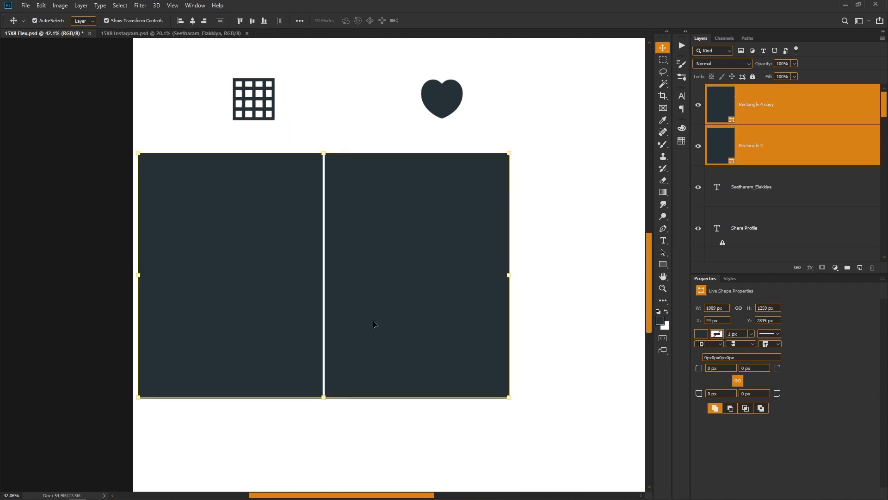
pyautogui.hscroll(3, 323, 310)
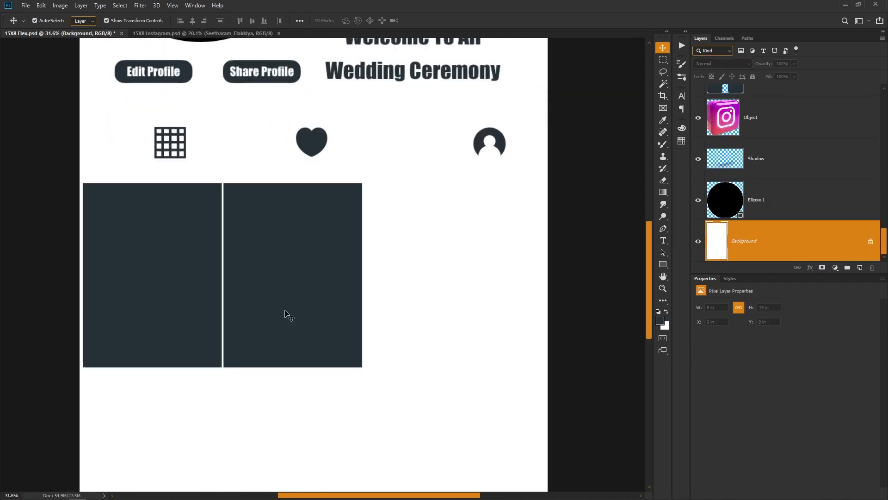
pyautogui.moveTo(288, 313); pyautogui.dragTo(515, 313)
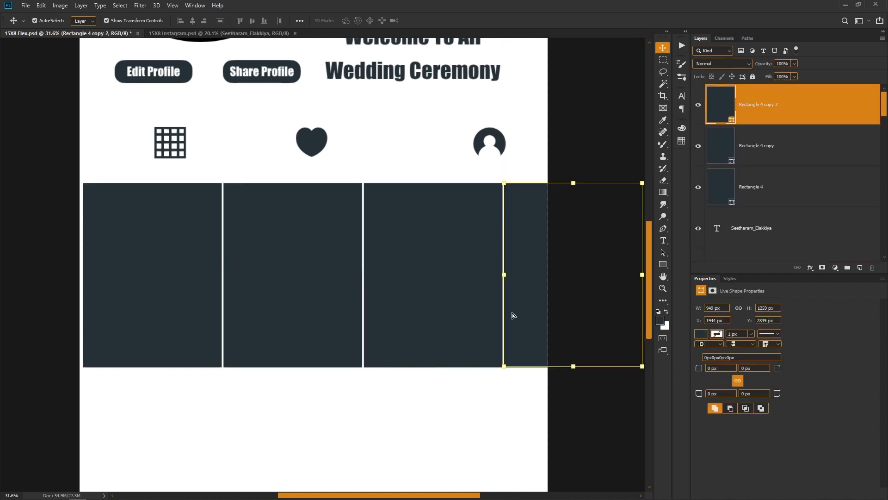
pyautogui.moveTo(516, 283); pyautogui.dragTo(471, 252)
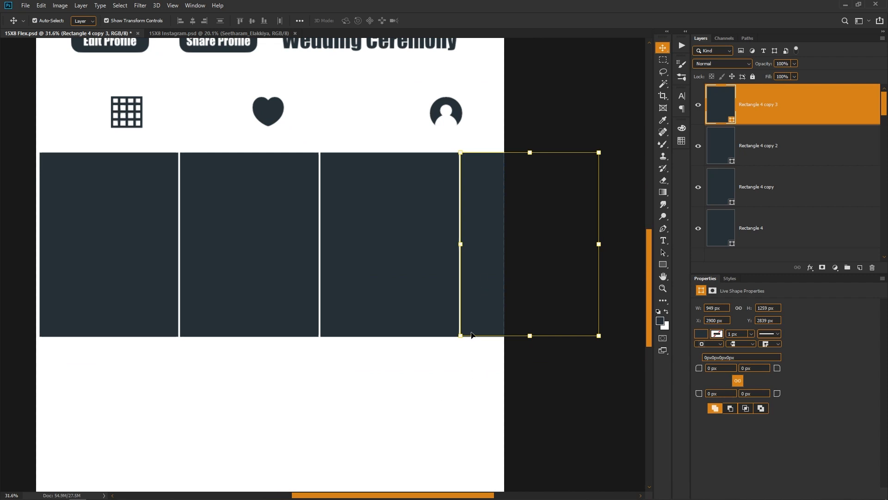
# - Compress the row of four rectangles to 83.03% width and nudge it left to X 15 px so it fits the banner
pyautogui.moveTo(479, 356); pyautogui.dragTo(159, 269)
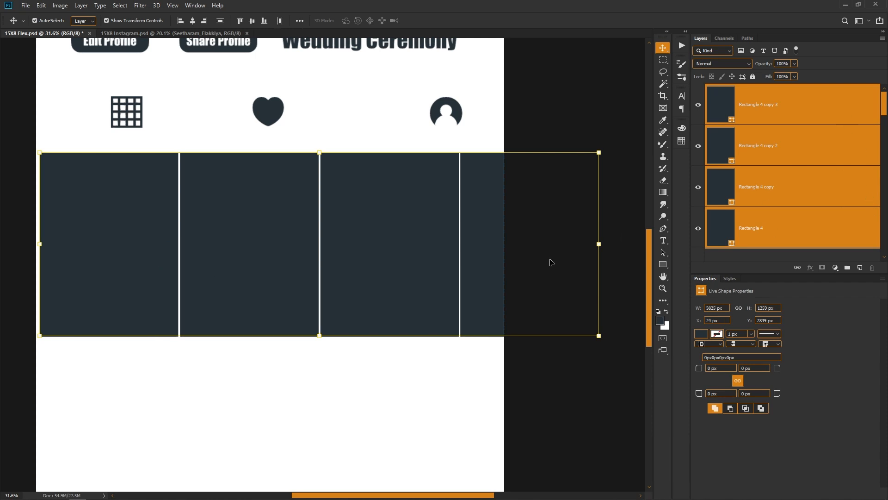
pyautogui.moveTo(600, 244); pyautogui.dragTo(506, 258)
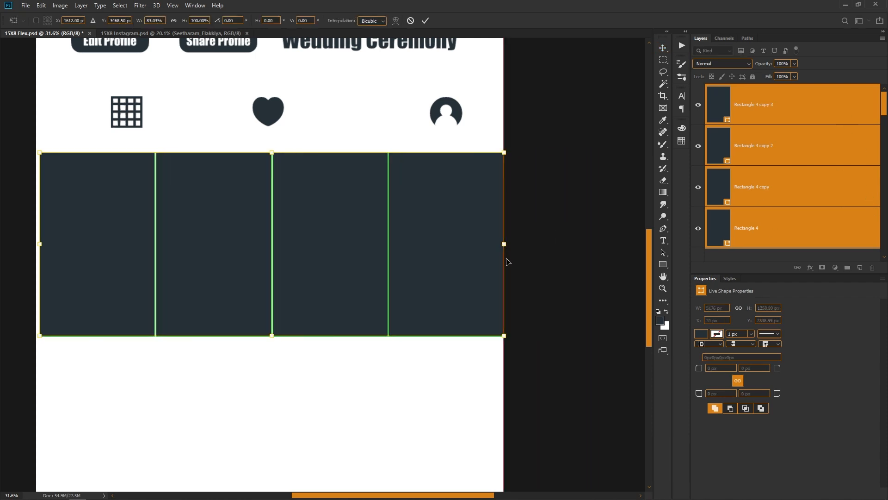
pyautogui.hotkey('ctrl', 'z')
pyautogui.moveTo(600, 244); pyautogui.dragTo(506, 251)
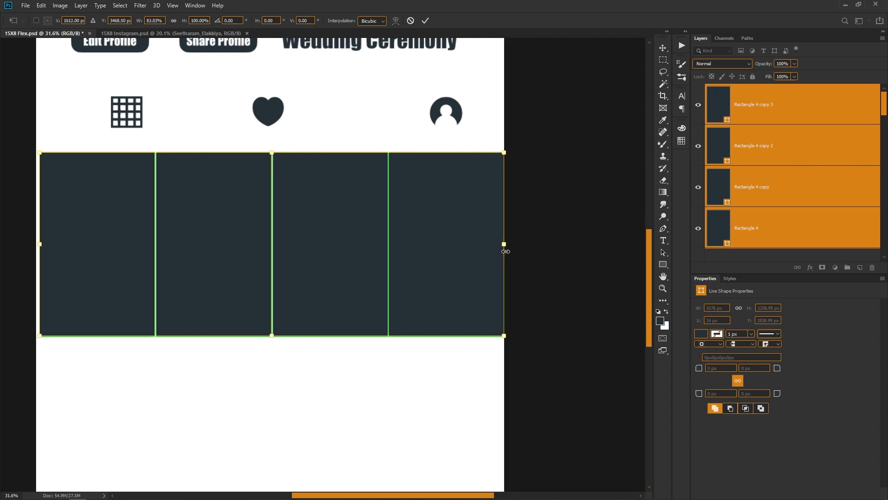
pyautogui.press('Left')
pyautogui.press('Left')
pyautogui.press('Left')
pyautogui.press('Left')
pyautogui.press('Left')
pyautogui.press('Left')
pyautogui.press('Left')
pyautogui.press('Left')
pyautogui.press('Left')
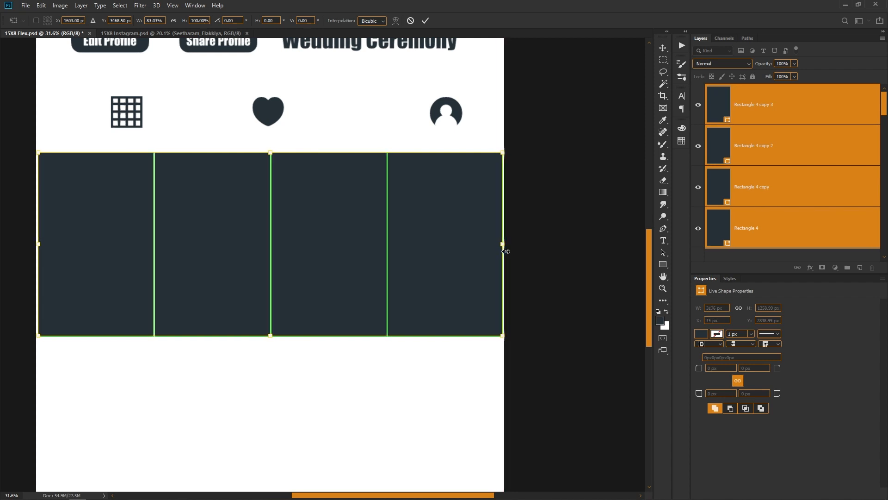
pyautogui.press('Return')
# - Reduce the row of four rectangles to 981 px high and move it up to Y 2799 px
pyautogui.scroll(-3, 420, 263)
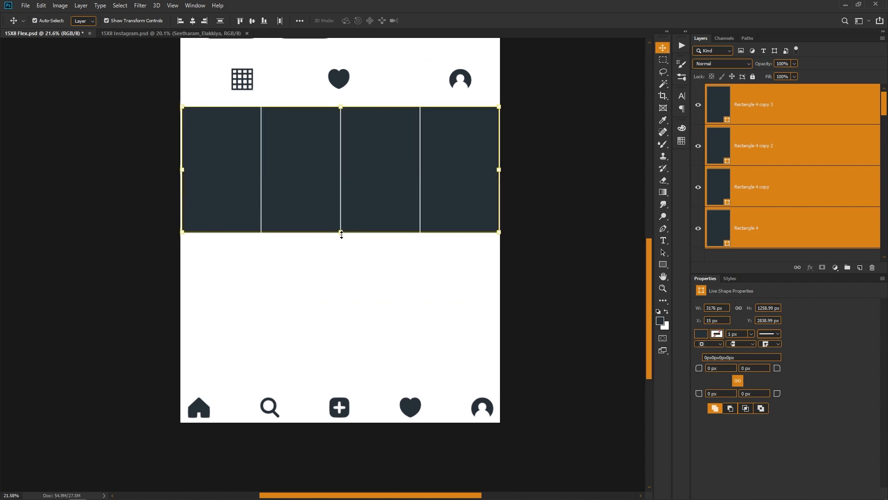
pyautogui.moveTo(341, 234); pyautogui.dragTo(371, 217)
pyautogui.press('Return')
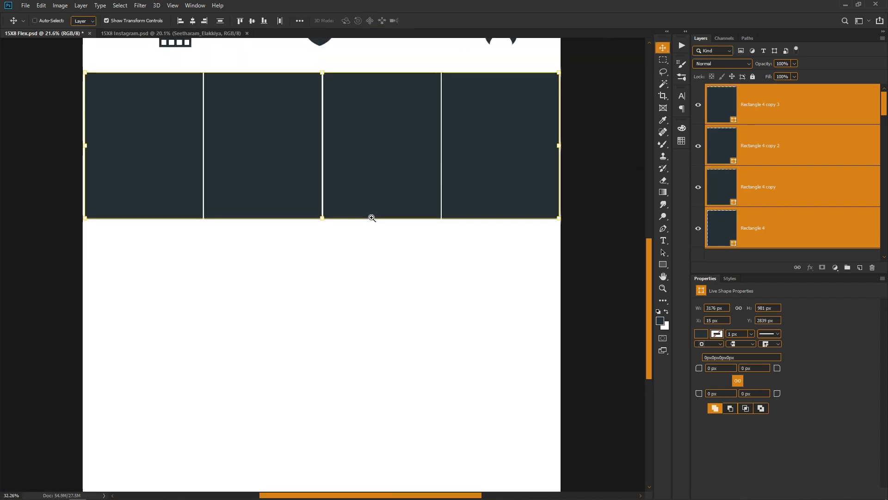
pyautogui.hotkey('shift', 'Up')
pyautogui.hotkey('shift', 'Up')
pyautogui.hotkey('shift', 'Up')
pyautogui.hotkey('shift', 'Up')
pyautogui.scroll(-2, 378, 218)
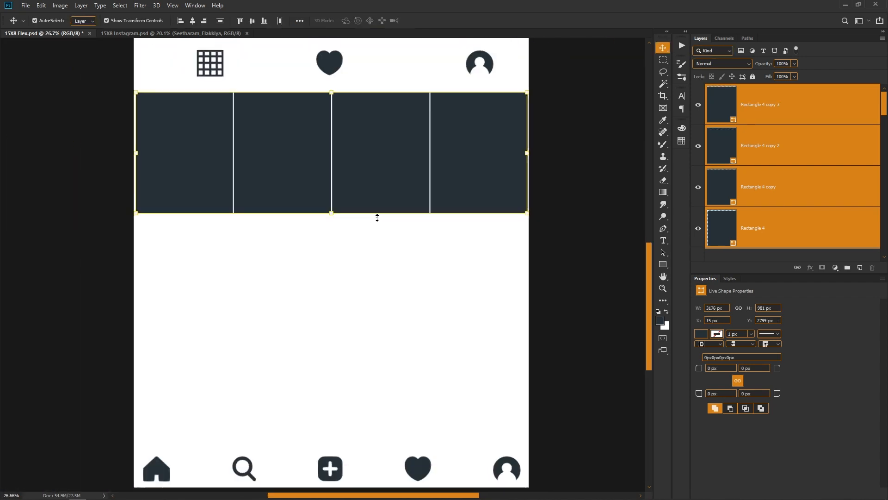
# - Duplicate the row directly below and nudge the copy to Y 3790 px, matching the narrow vertical gaps
pyautogui.scroll(-2, 377, 218)
pyautogui.moveTo(381, 129); pyautogui.dragTo(383, 252)
pyautogui.moveTo(321, 169); pyautogui.dragTo(428, 275)
pyautogui.hotkey('shift', 'Up')
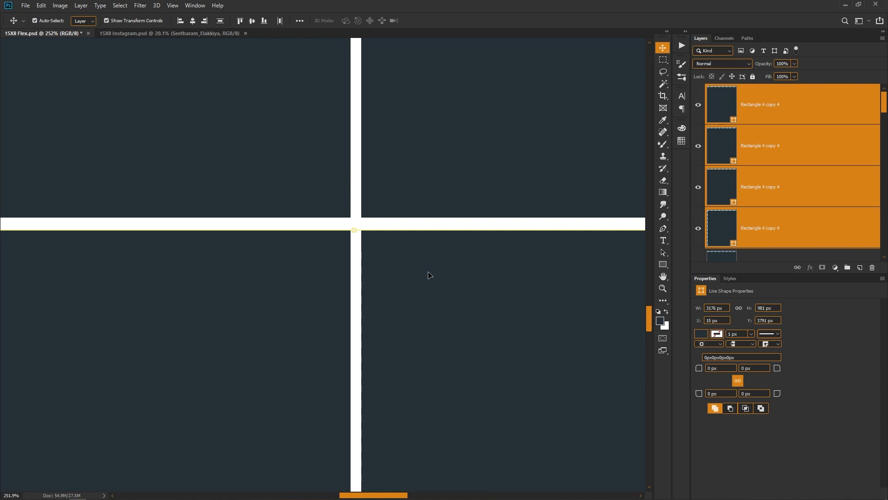
pyautogui.press('Up')
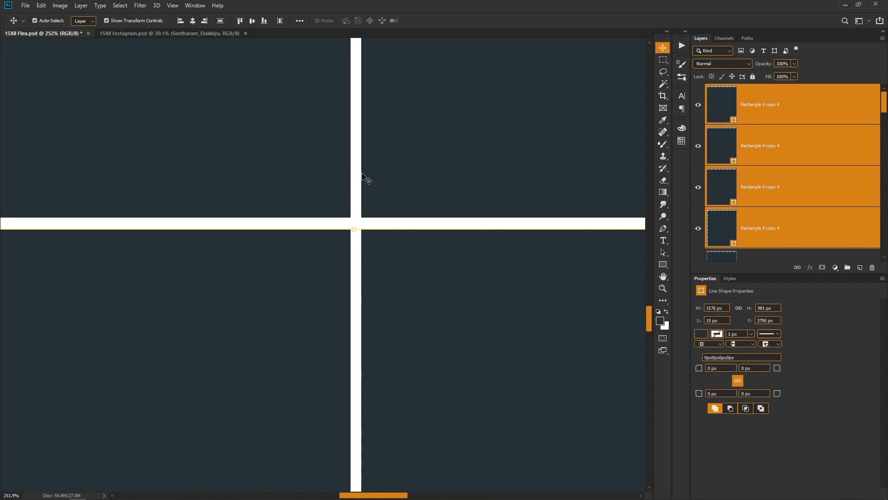
pyautogui.hotkey('ctrl', '0')
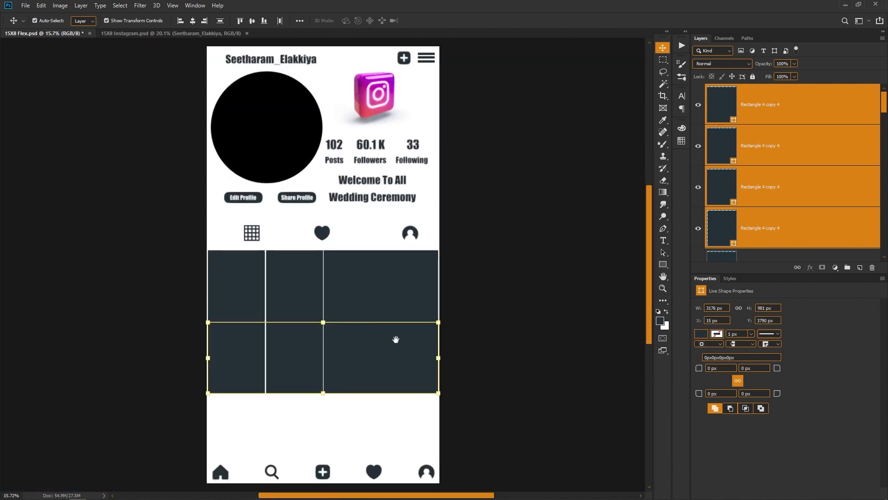
# - Duplicate the four rectangles of the second row downward as a third row at Y 4781 px with the same gap
pyautogui.moveTo(395, 339); pyautogui.dragTo(374, 213)
pyautogui.moveTo(382, 265); pyautogui.dragTo(394, 272)
pyautogui.click(357, 308)
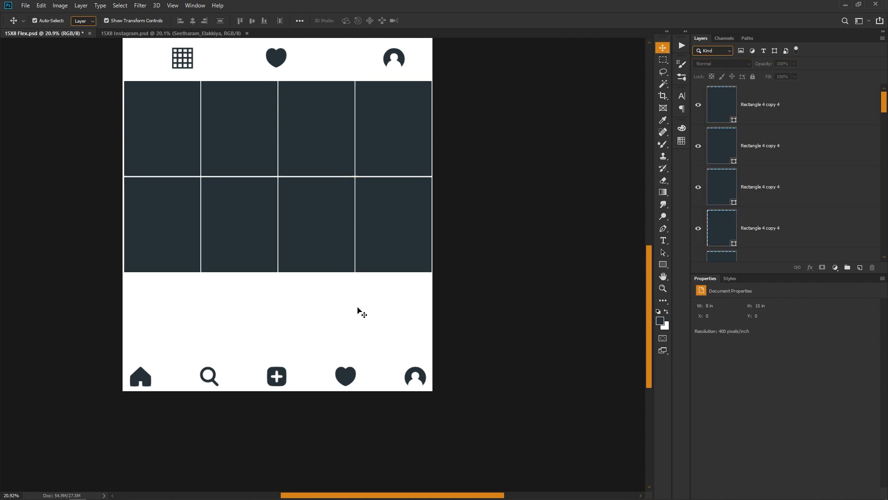
pyautogui.click(372, 258)
pyautogui.click(206, 259)
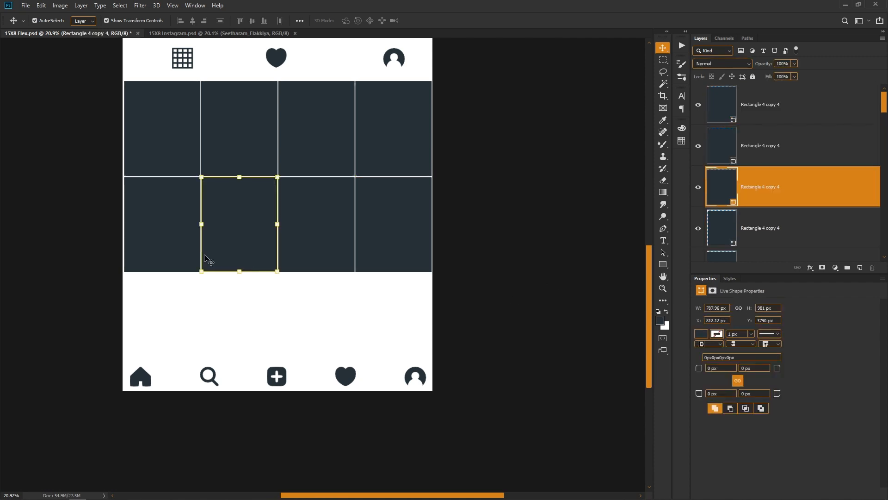
pyautogui.moveTo(397, 293); pyautogui.dragTo(152, 234)
pyautogui.moveTo(238, 210); pyautogui.dragTo(245, 309)
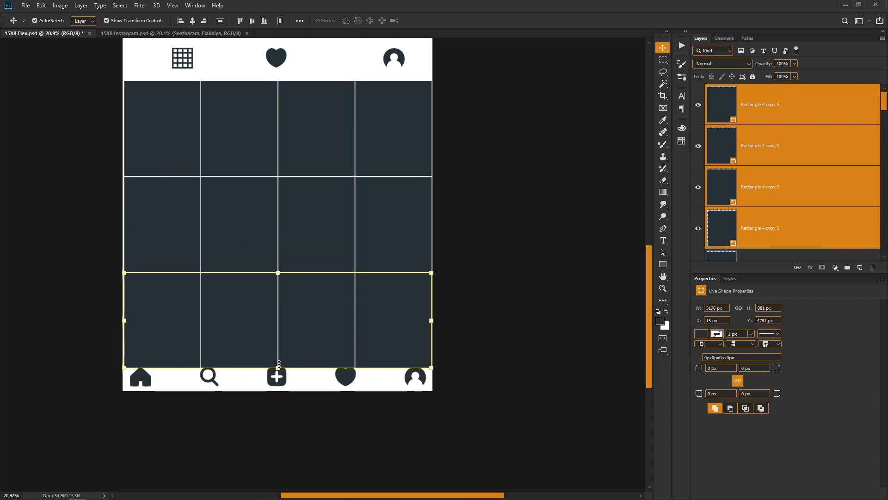
pyautogui.scroll(4, 246, 311)
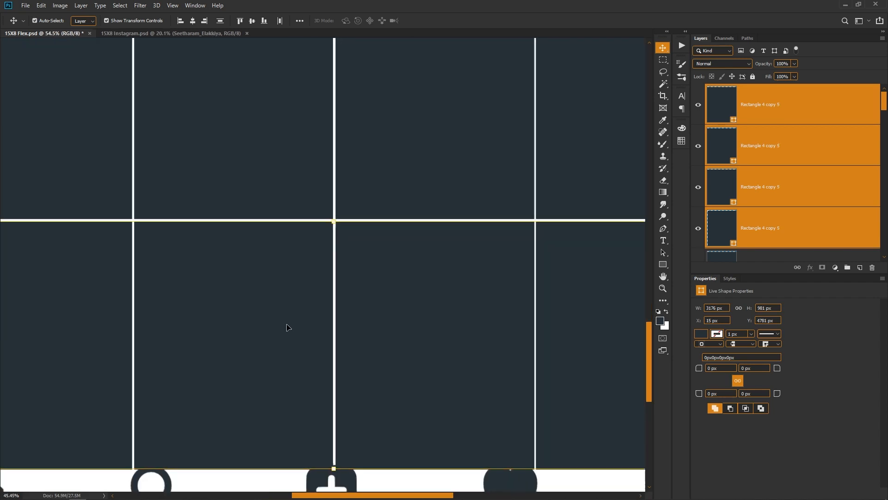
pyautogui.scroll(-5, 287, 328)
# - Compress all twelve tiles to 97.64% height, move them up to Y 2759 px, and save the banner
pyautogui.moveTo(517, 210); pyautogui.dragTo(183, 348)
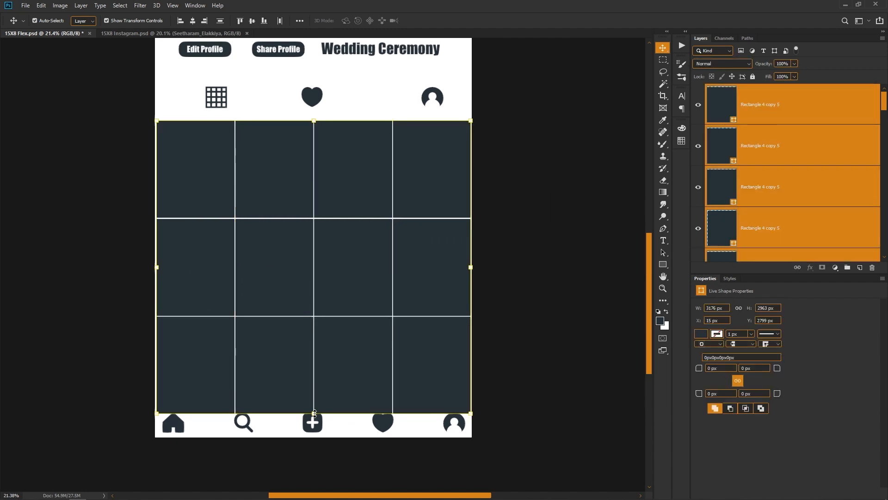
pyautogui.moveTo(314, 413)
pyautogui.mouseDown()
pyautogui.moveTo(320, 418)
pyautogui.moveTo(320, 407)
pyautogui.mouseUp()
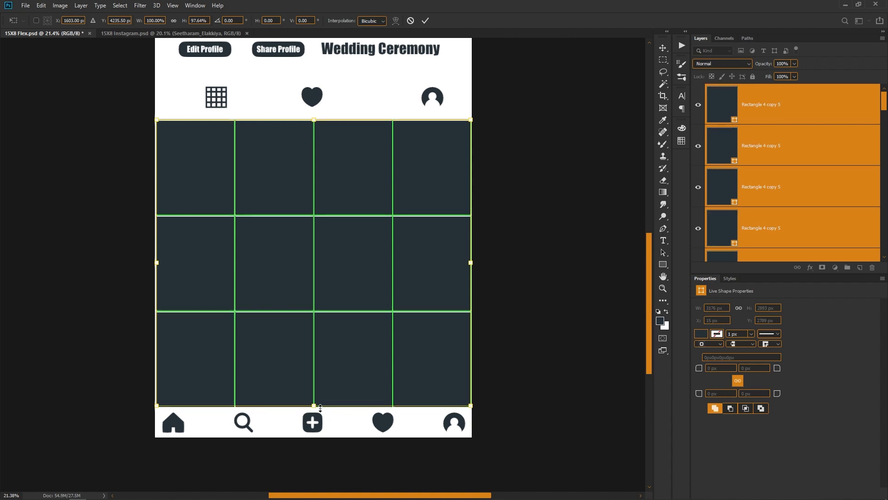
pyautogui.hotkey('shift', 'Up')
pyautogui.hotkey('shift', 'Up')
pyautogui.hotkey('shift', 'Up')
pyautogui.press('Return')
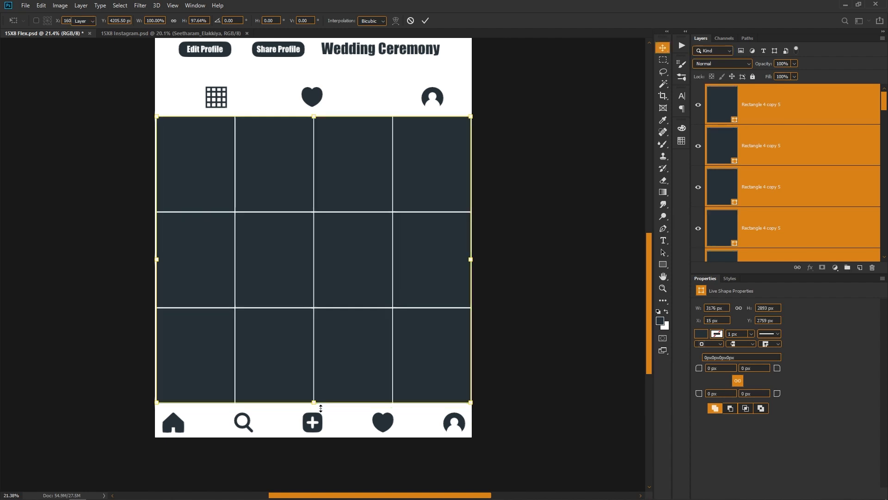
pyautogui.scroll(-2, 320, 408)
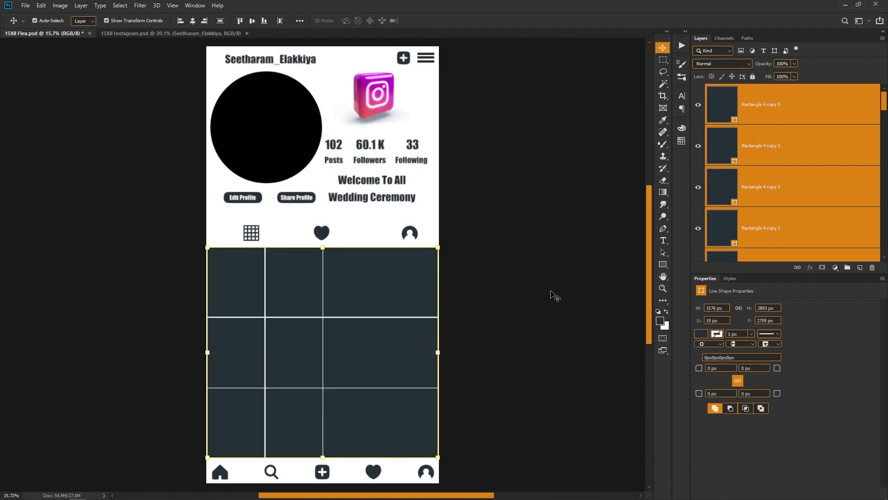
pyautogui.click(552, 293)
pyautogui.hotkey('ctrl', 's')
# - Centre the grid icon above the first tile column, the heart on the banner's middle and the profile icon above the last column
pyautogui.scroll(4, 264, 234)
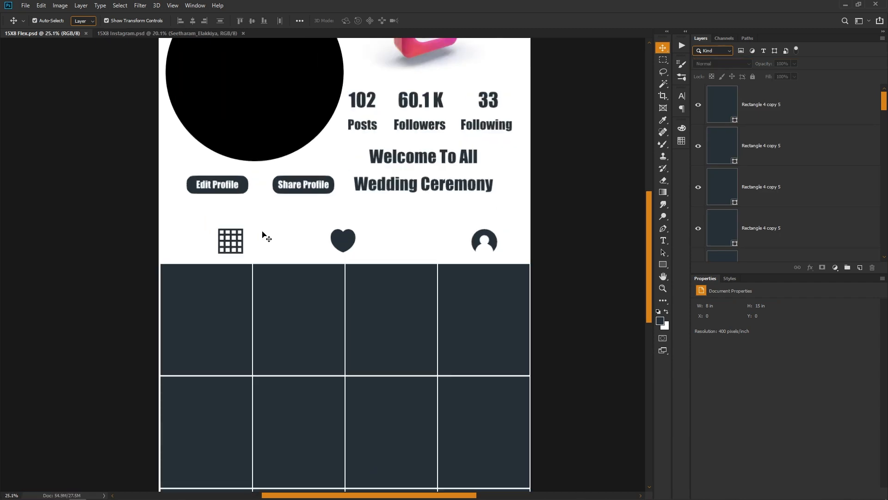
pyautogui.moveTo(219, 240); pyautogui.dragTo(188, 240)
pyautogui.moveTo(373, 248); pyautogui.dragTo(373, 245)
pyautogui.moveTo(459, 243); pyautogui.dragTo(403, 224)
pyautogui.moveTo(511, 214); pyautogui.dragTo(513, 212)
pyautogui.click(606, 242)
pyautogui.scroll(-3, 558, 232)
pyautogui.scroll(-4, 281, 208)
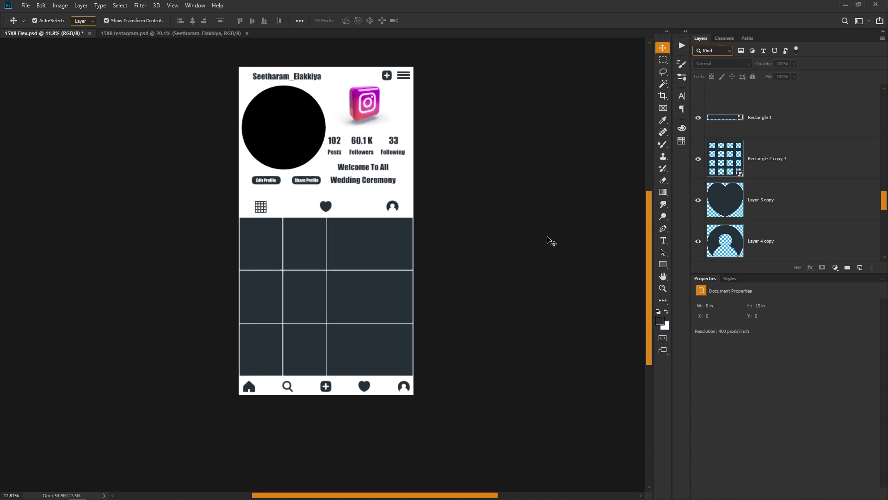
# - Nudge the whole twelve-tile grid left to X 11 px and deselect it
pyautogui.moveTo(384, 287); pyautogui.dragTo(423, 327)
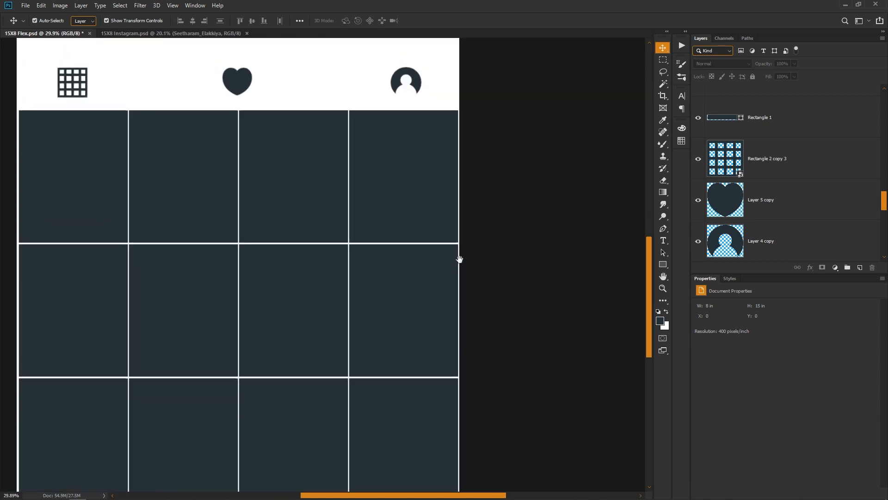
pyautogui.moveTo(459, 260); pyautogui.dragTo(533, 262)
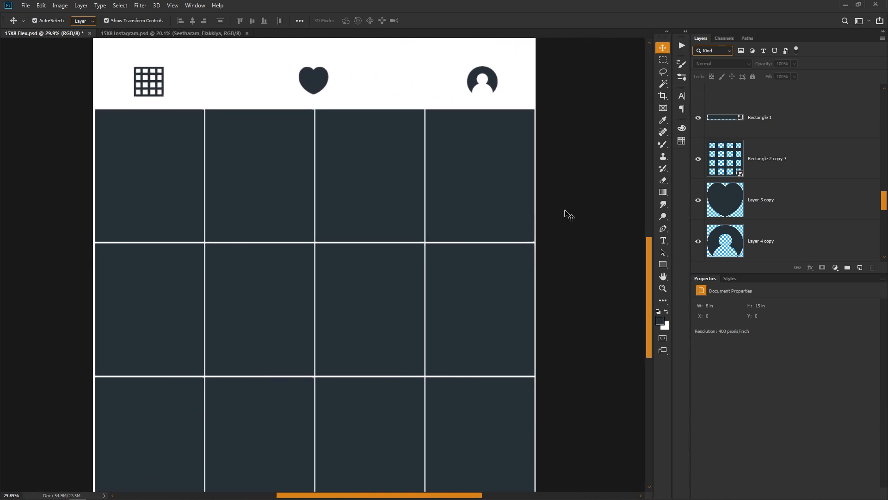
pyautogui.moveTo(573, 203); pyautogui.dragTo(100, 433)
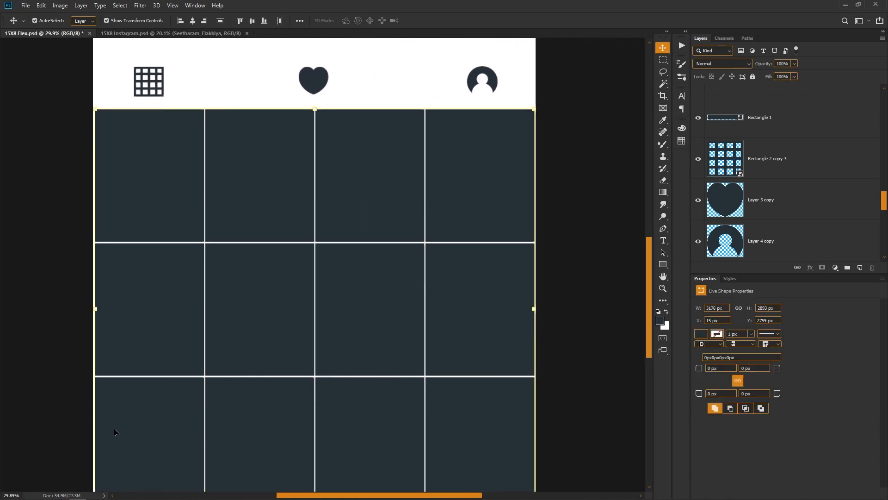
pyautogui.scroll(-5, 118, 434)
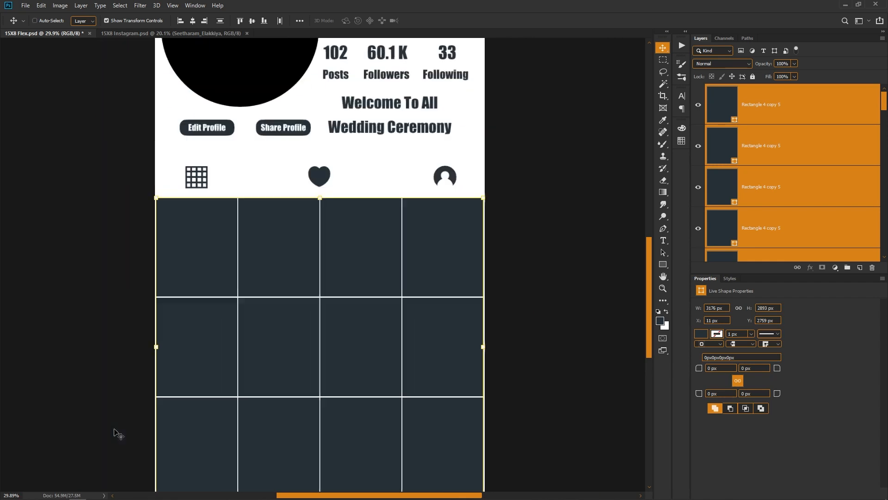
pyautogui.click(513, 361)
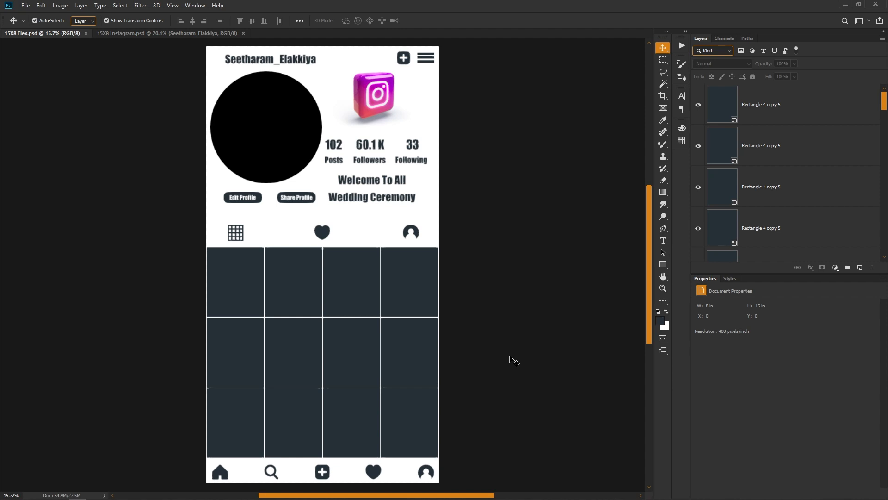
pyautogui.click(268, 157)
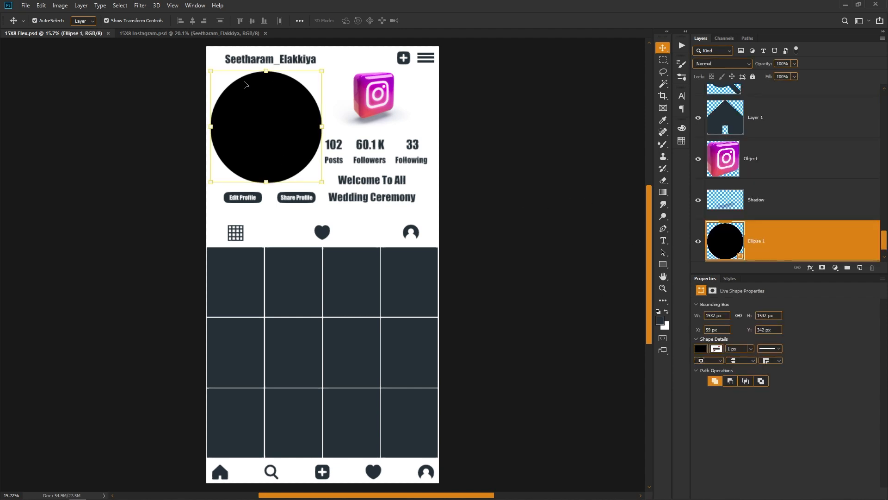
pyautogui.scroll(-1, 332, 272)
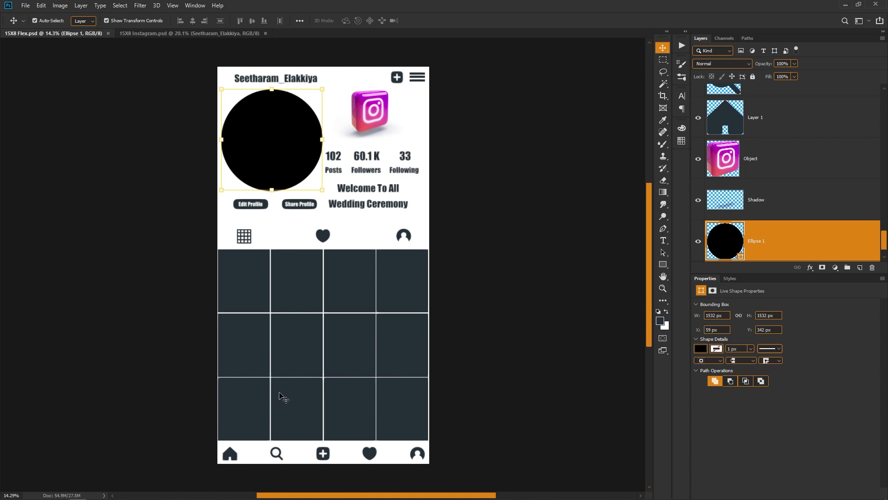
pyautogui.click(534, 323)
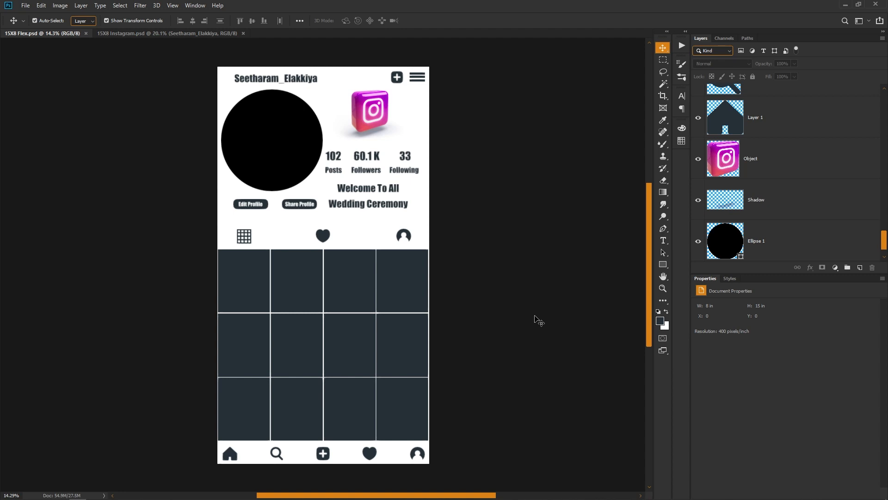
# - Insert photo DSC_0132 from the Picture folder into the black profile circle as a clipping mask and deselect it
pyautogui.click(295, 128)
pyautogui.click(461, 277)
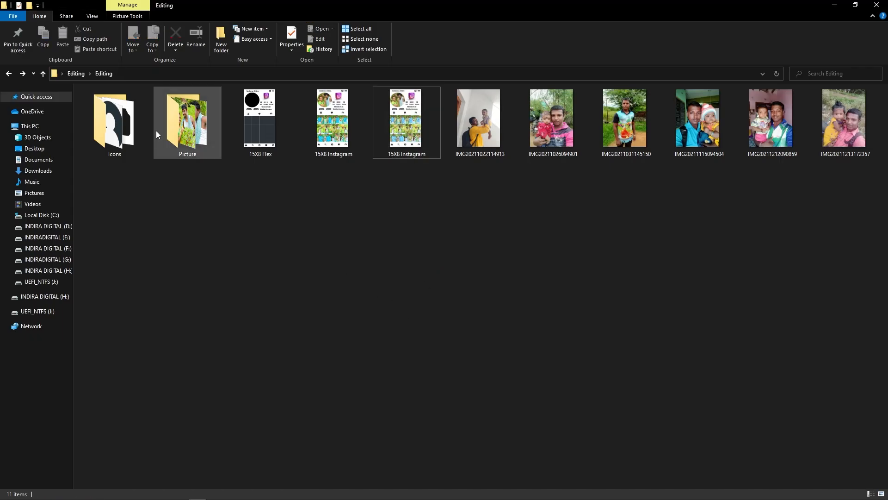
pyautogui.doubleClick(189, 123)
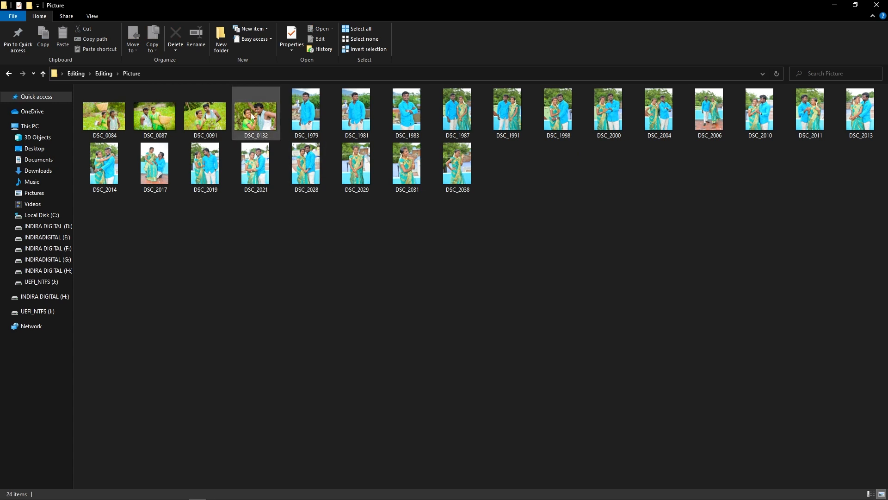
pyautogui.doubleClick(253, 116)
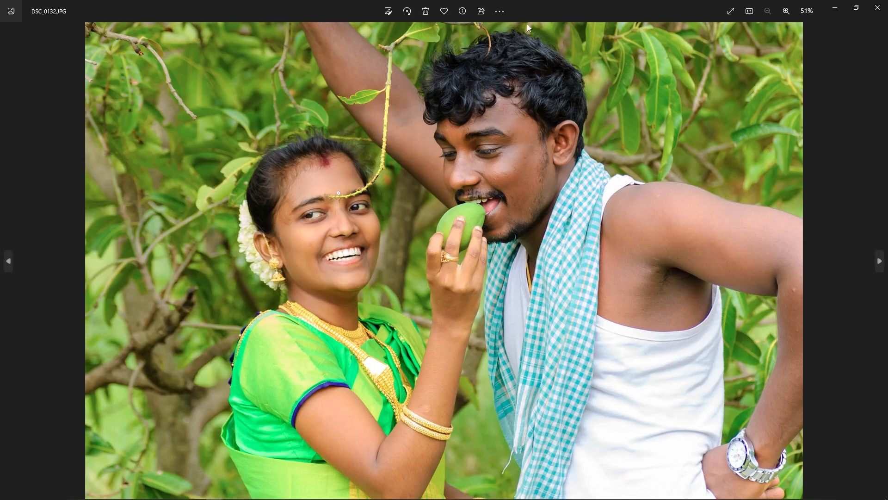
pyautogui.click(878, 8)
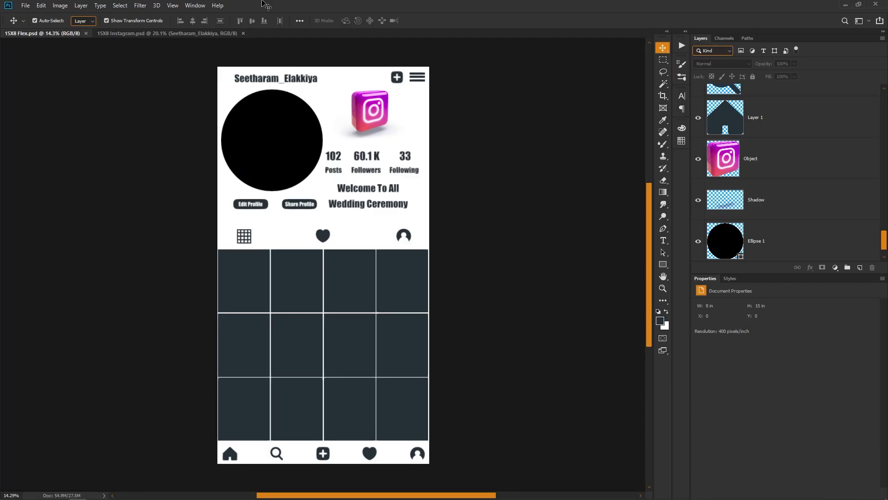
pyautogui.moveTo(266, 4); pyautogui.dragTo(245, 171)
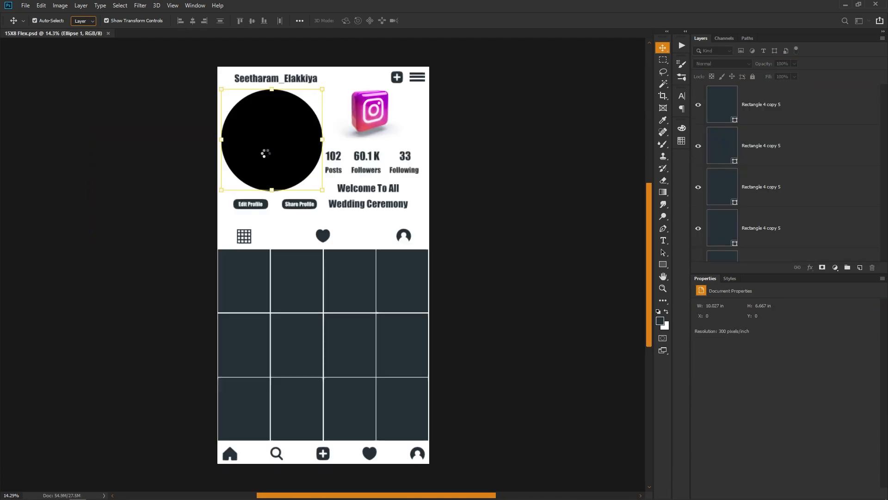
pyautogui.hotkey('ctrl', 'alt', 'g')
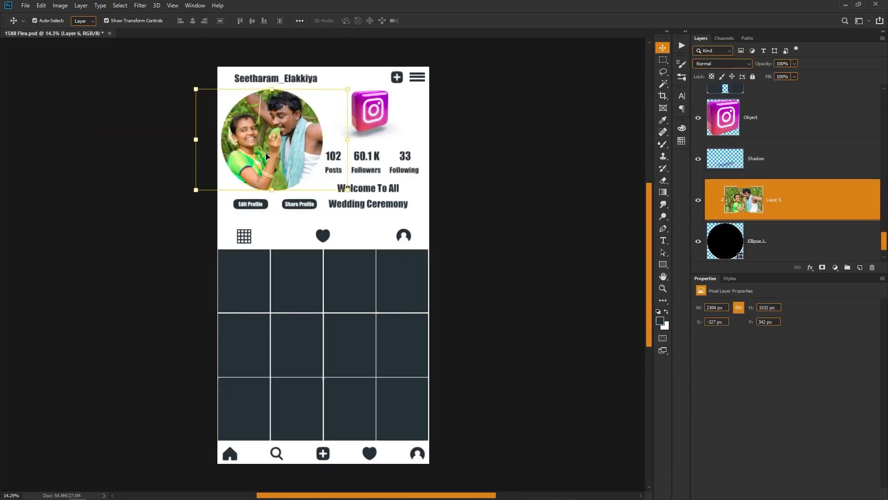
pyautogui.click(530, 262)
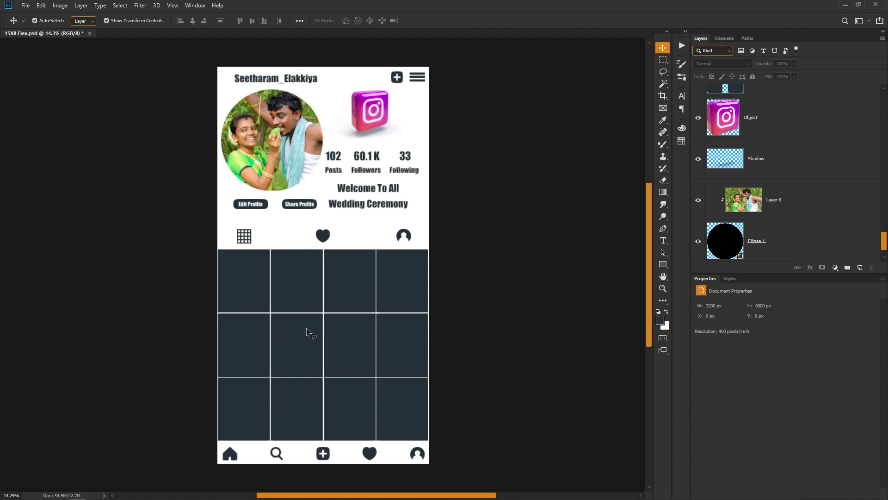
pyautogui.hotkey('alt', 'Tab')
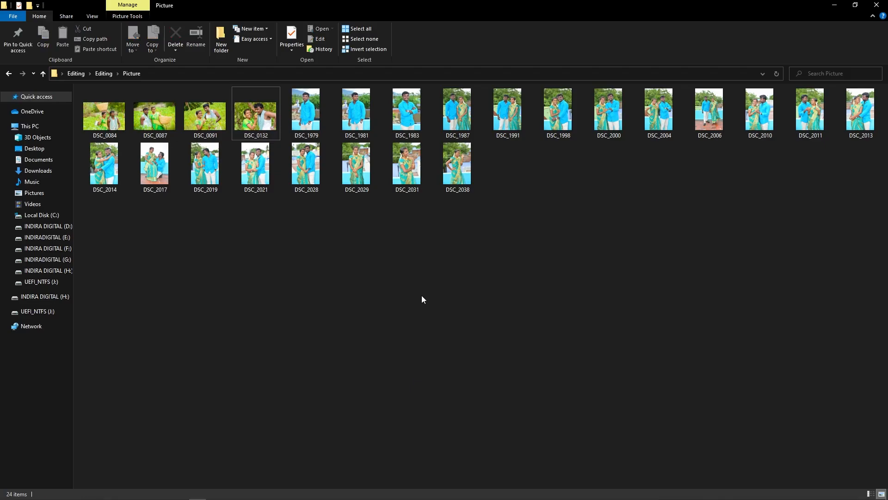
pyautogui.press('BackSpace')
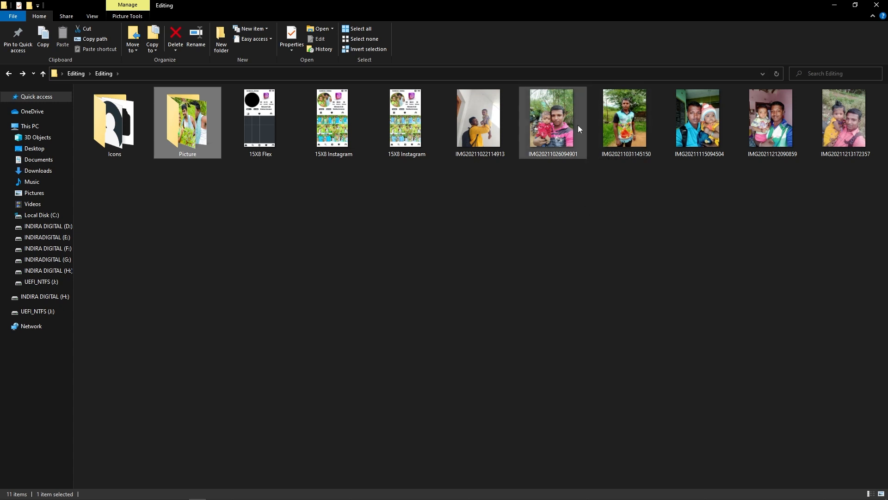
pyautogui.moveTo(574, 125); pyautogui.dragTo(359, 7)
pyautogui.hotkey('alt', 'Tab')
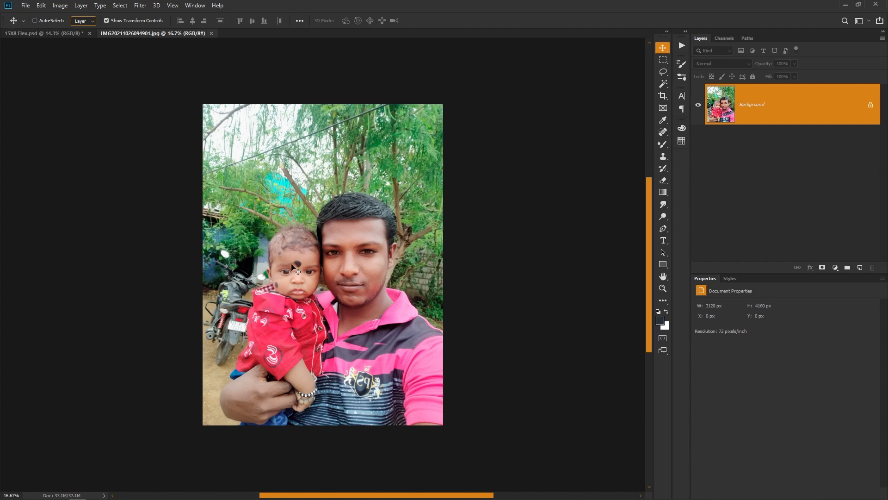
pyautogui.hotkey('ctrl', 'Tab')
pyautogui.keyDown('ctrl'); pyautogui.click(239, 294); pyautogui.keyUp('ctrl')
pyautogui.hotkey('ctrl', 'Tab')
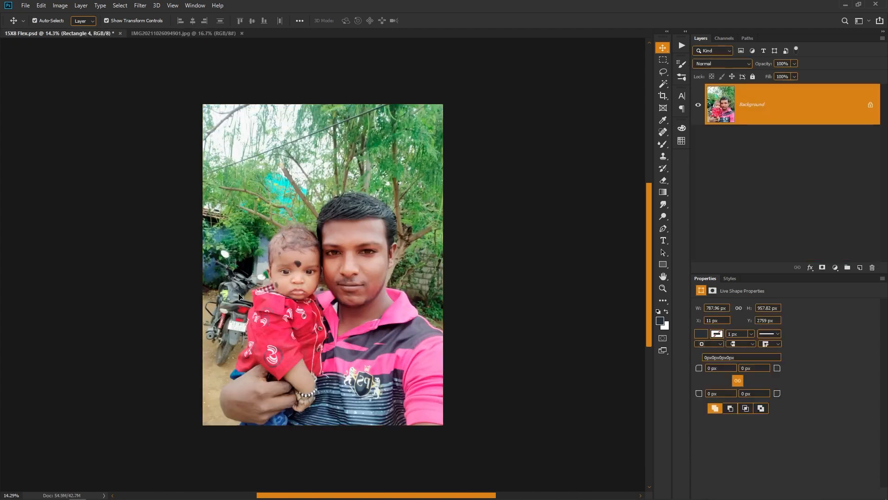
pyautogui.hotkey('ctrl', 'a')
pyautogui.hotkey('ctrl', 'c')
pyautogui.hotkey('ctrl', 'w')
pyautogui.hotkey('ctrl', 'v')
pyautogui.hotkey('ctrl', 'alt', 'g')
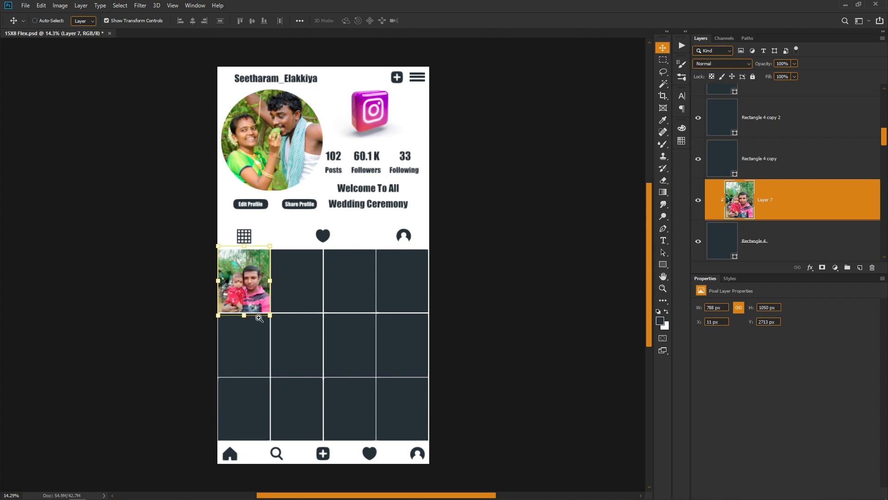
pyautogui.scroll(3, 249, 324)
pyautogui.click(144, 262)
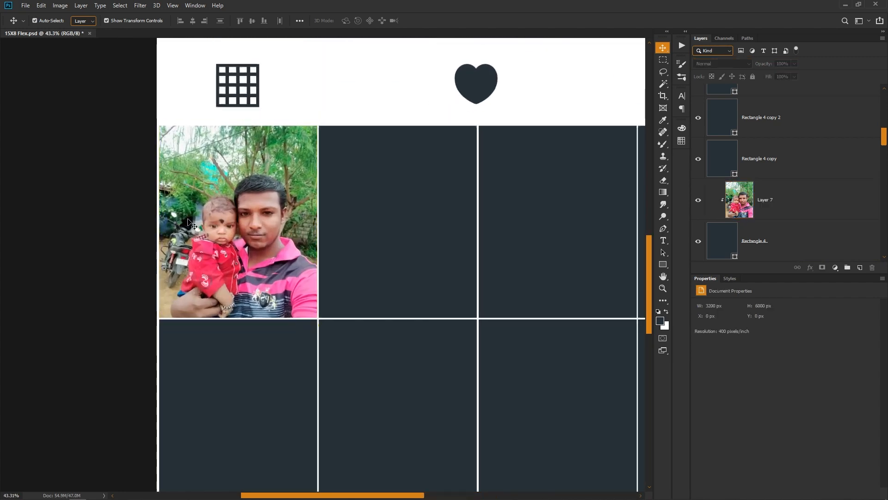
pyautogui.scroll(-2, 189, 222)
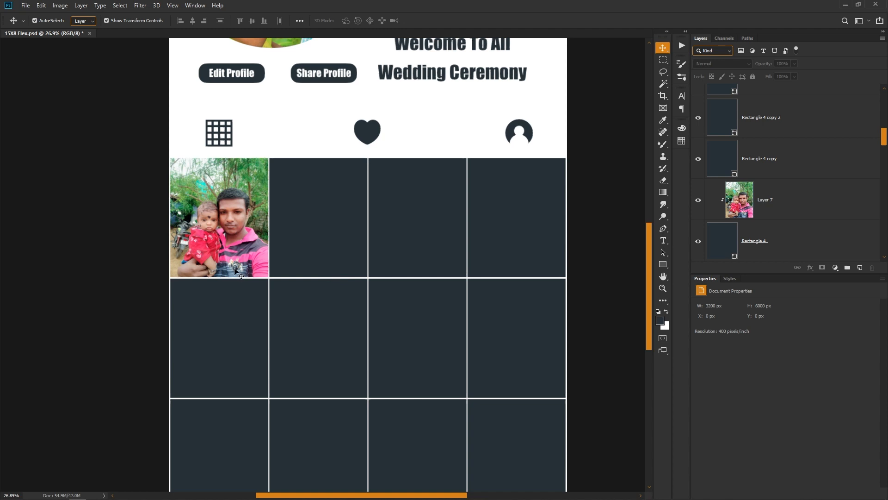
pyautogui.scroll(-3, 240, 274)
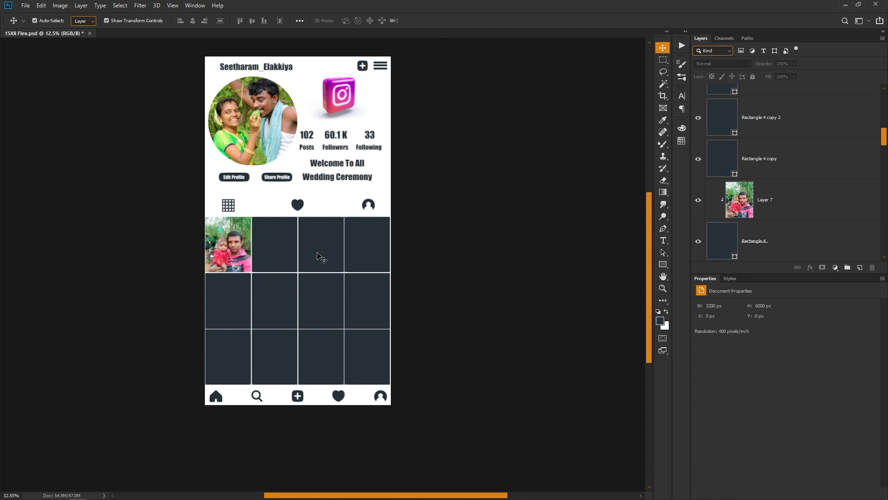
pyautogui.hotkey('alt', 'Tab')
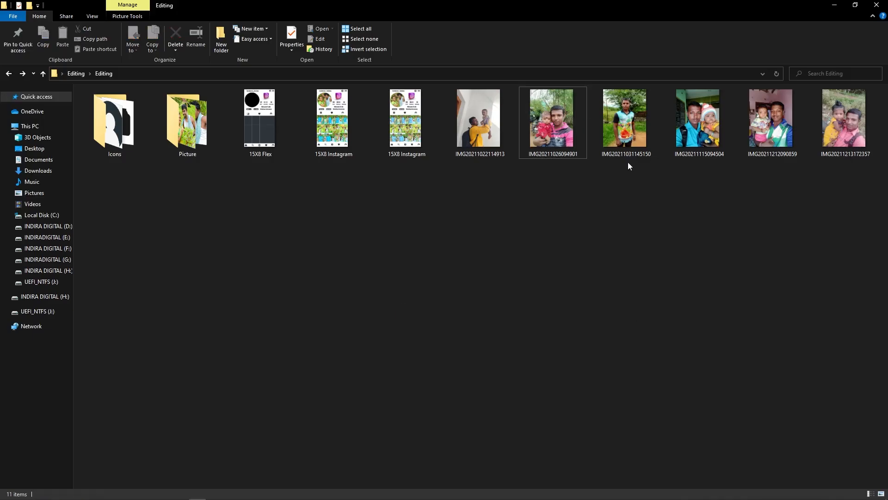
pyautogui.keyDown('shift'); pyautogui.click(848, 137); pyautogui.keyUp('shift')
pyautogui.keyDown('ctrl'); pyautogui.click(491, 138); pyautogui.keyUp('ctrl')
pyautogui.moveTo(491, 138); pyautogui.dragTo(336, 1)
pyautogui.hotkey('alt', 'Tab')
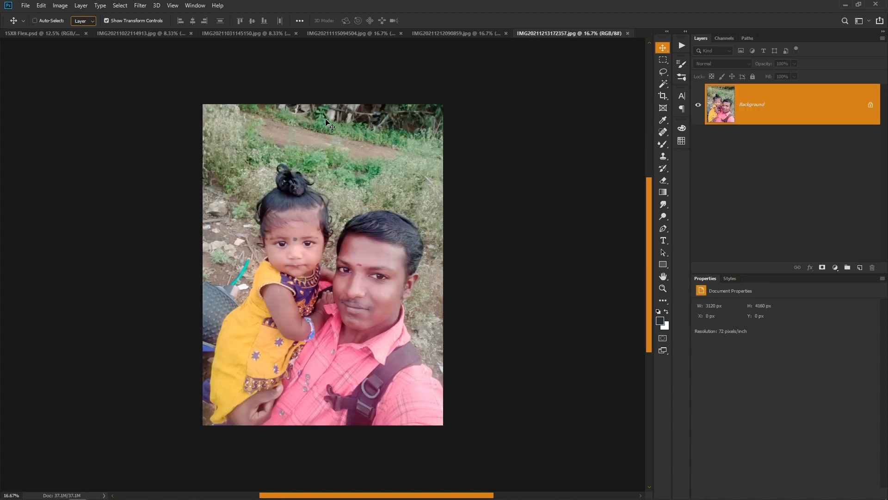
pyautogui.hotkey('ctrl', 'Tab')
pyautogui.scroll(2, 262, 298)
pyautogui.click(278, 239)
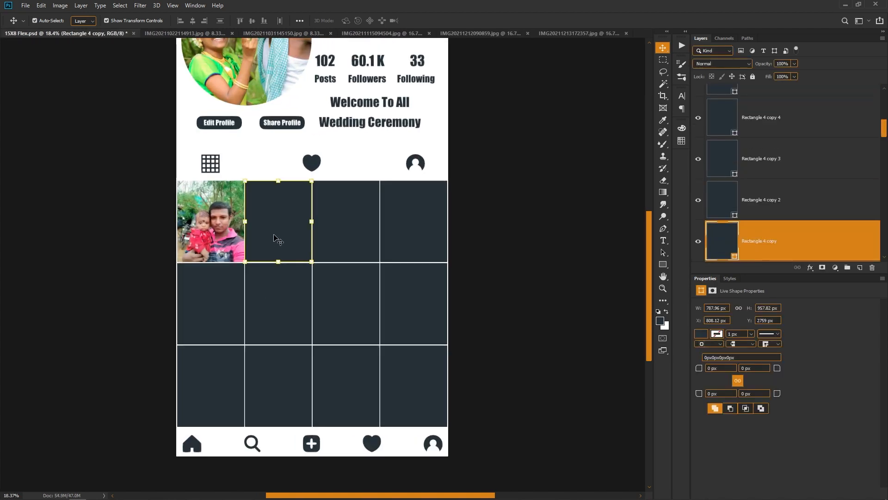
pyautogui.hotkey('ctrl', 'Tab')
pyautogui.hotkey('ctrl', 'a')
pyautogui.hotkey('ctrl', 'c')
pyautogui.hotkey('ctrl', 'w')
pyautogui.hotkey('ctrl', 'v')
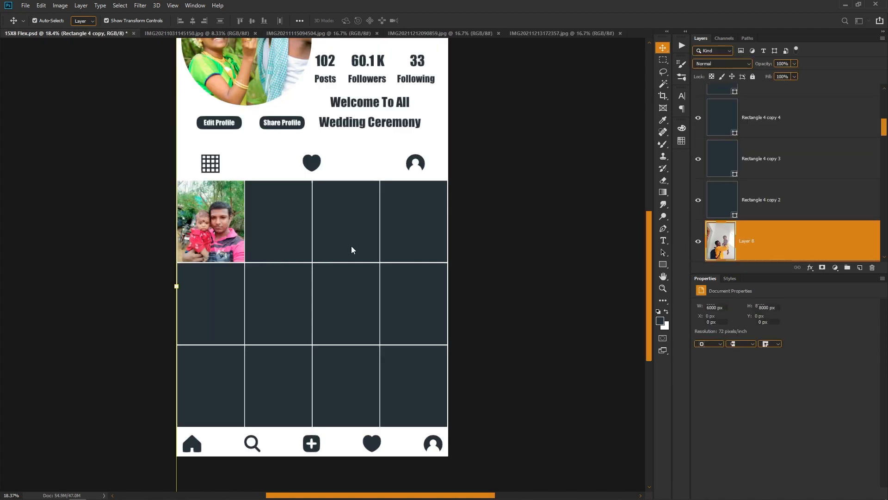
pyautogui.hotkey('ctrl', 'alt', 'g')
pyautogui.click(352, 246)
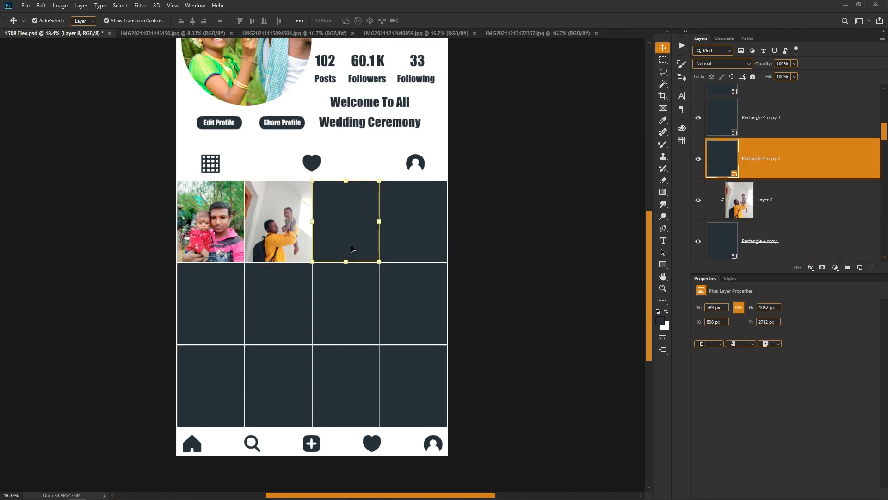
pyautogui.hotkey('ctrl', 'Tab')
pyautogui.hotkey('ctrl', 'a')
pyautogui.hotkey('ctrl', 'c')
pyautogui.hotkey('ctrl', 'w')
pyautogui.hotkey('ctrl', 'v')
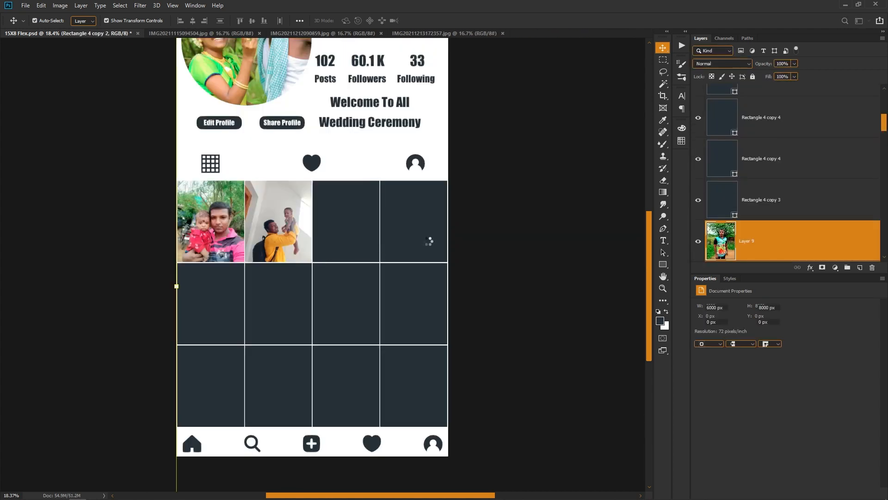
pyautogui.hotkey('ctrl', 'alt', 'g')
pyautogui.click(428, 240)
pyautogui.hotkey('ctrl', 'Tab')
pyautogui.hotkey('ctrl', 'a')
pyautogui.hotkey('ctrl', 'c')
pyautogui.hotkey('ctrl', 'w')
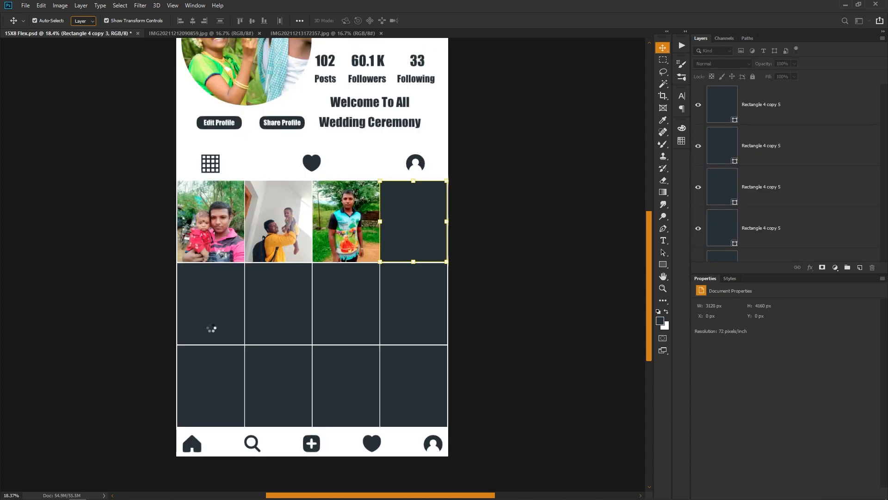
pyautogui.hotkey('ctrl', 'v')
pyautogui.hotkey('ctrl', 'alt', 'g')
pyautogui.click(206, 304)
pyautogui.hotkey('ctrl', 'Tab')
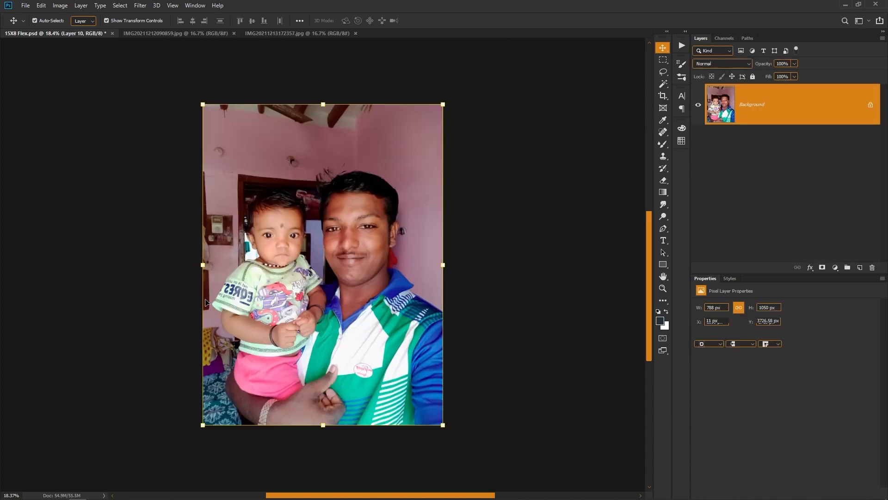
pyautogui.hotkey('ctrl', 'a')
pyautogui.hotkey('ctrl', 'c')
pyautogui.hotkey('ctrl', 'w')
pyautogui.hotkey('ctrl', 'v')
pyautogui.hotkey('ctrl', 'alt', 'g')
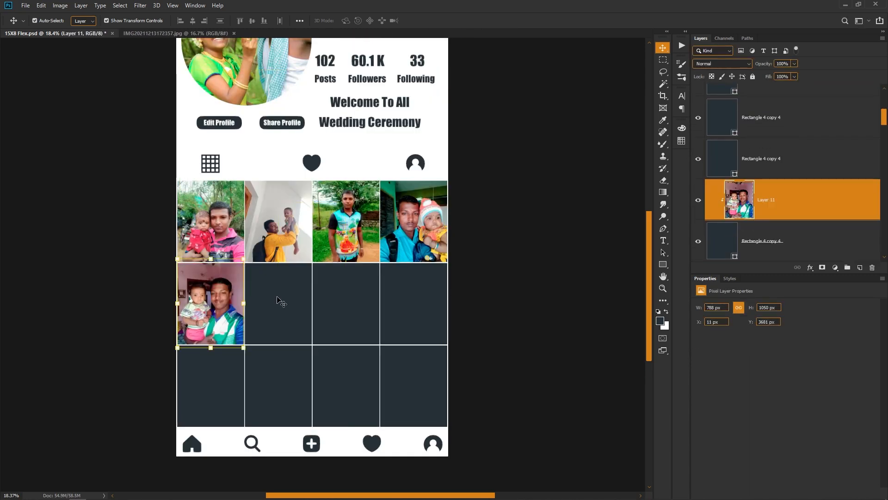
pyautogui.hotkey('ctrl', 'Tab')
pyautogui.hotkey('ctrl', 'a')
pyautogui.hotkey('ctrl', 'c')
pyautogui.hotkey('ctrl', 'w')
pyautogui.click(290, 303)
pyautogui.hotkey('ctrl', 'v')
pyautogui.hotkey('ctrl', 'alt', 'g')
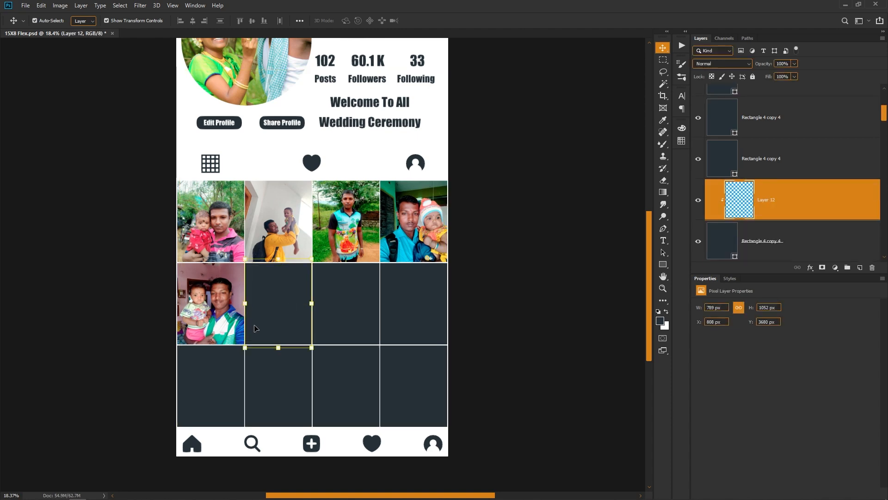
# - Enlarge the photo in the top row's second tile and reposition it so the man and child fill the tile
pyautogui.scroll(5, 268, 197)
pyautogui.click(343, 185)
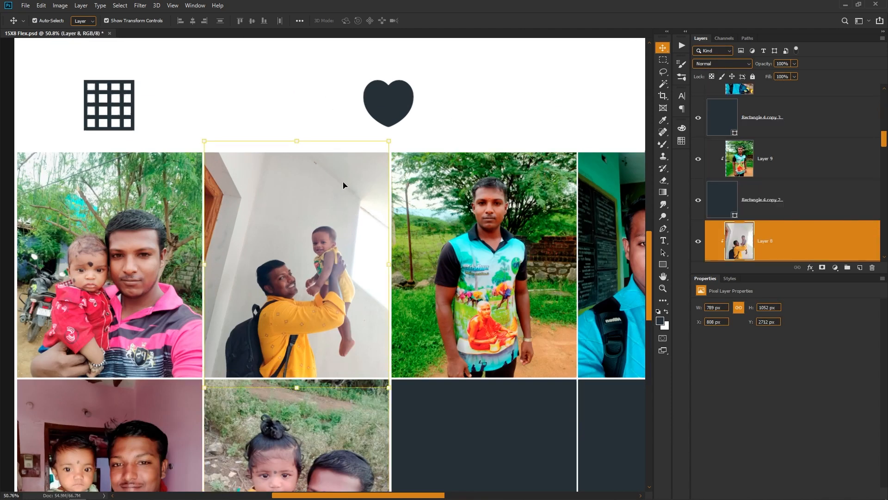
pyautogui.moveTo(290, 139); pyautogui.dragTo(295, 93)
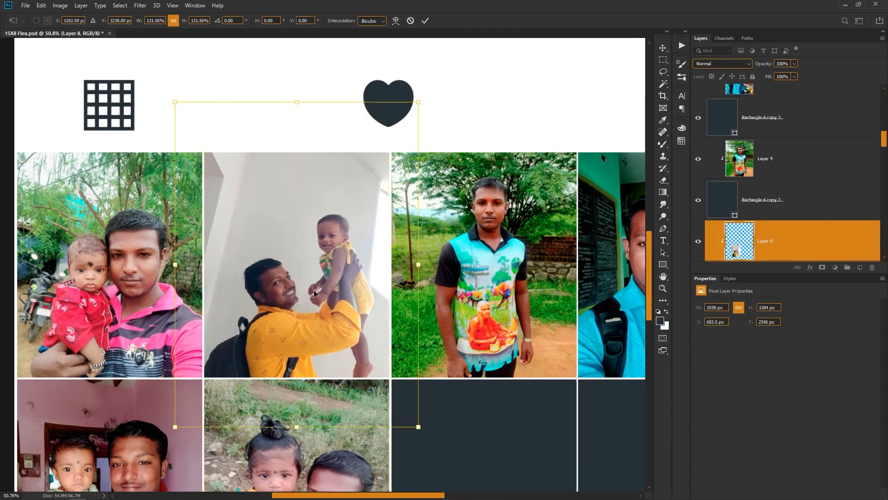
pyautogui.moveTo(314, 319); pyautogui.dragTo(314, 282)
pyautogui.moveTo(419, 224); pyautogui.dragTo(432, 219)
pyautogui.moveTo(350, 273); pyautogui.dragTo(253, 241)
pyautogui.press('Return')
# - Enlarge the photo in the top row's fourth tile to about 904 x 1204 px and place it at X 2286, Y 2546 px
pyautogui.click(456, 158)
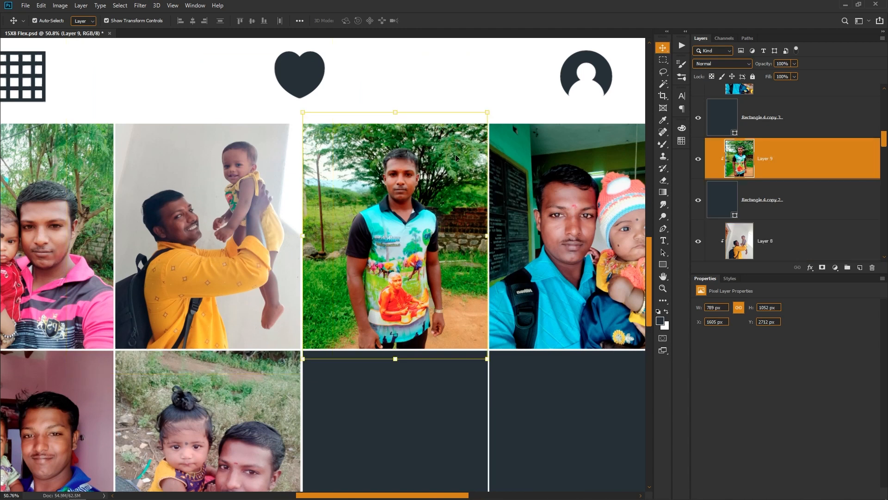
pyautogui.moveTo(512, 254); pyautogui.dragTo(306, 227)
pyautogui.click(396, 125)
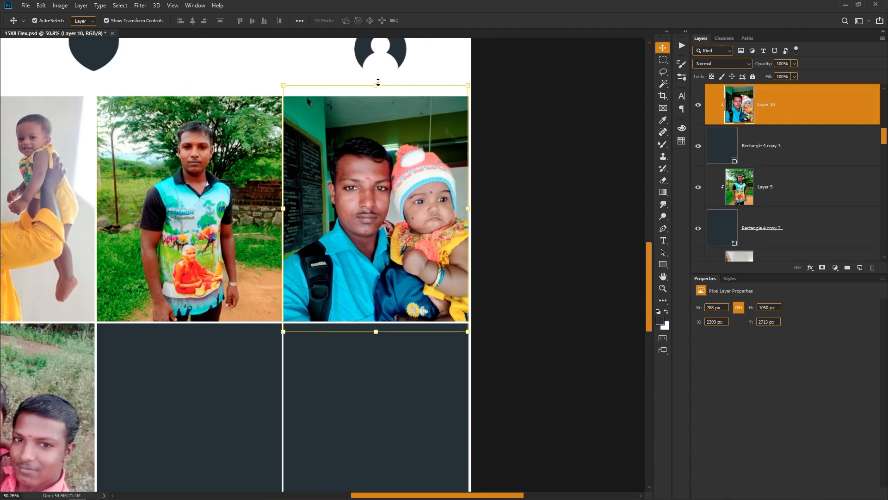
pyautogui.moveTo(378, 83); pyautogui.dragTo(379, 55)
pyautogui.moveTo(432, 197); pyautogui.dragTo(414, 187)
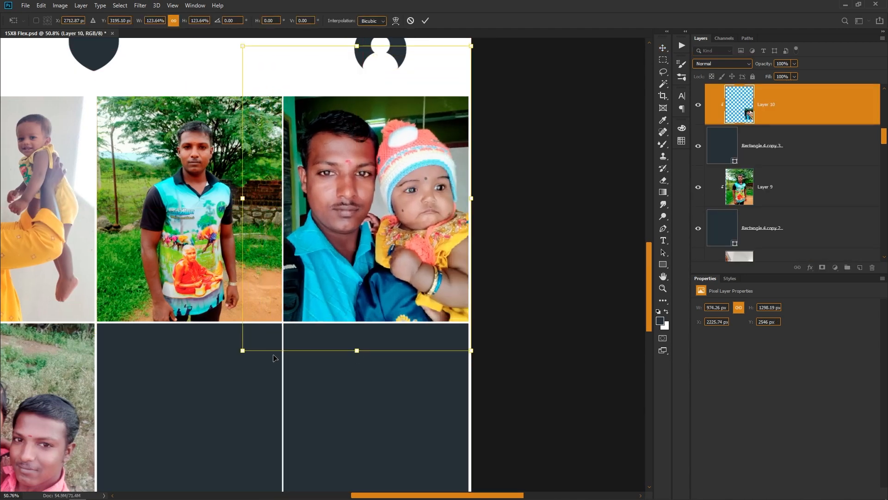
pyautogui.moveTo(251, 354); pyautogui.dragTo(270, 336)
pyautogui.press('Return')
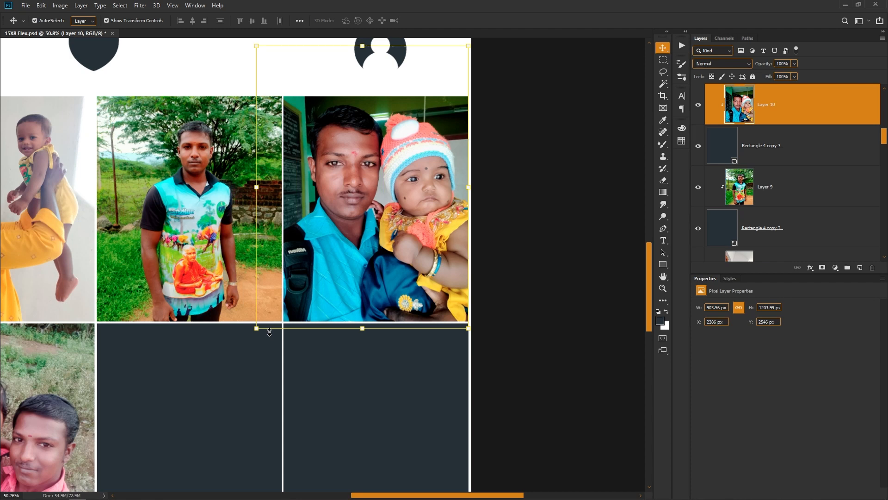
# - Switch to the Editing folder in File Explorer
pyautogui.scroll(-4, 270, 332)
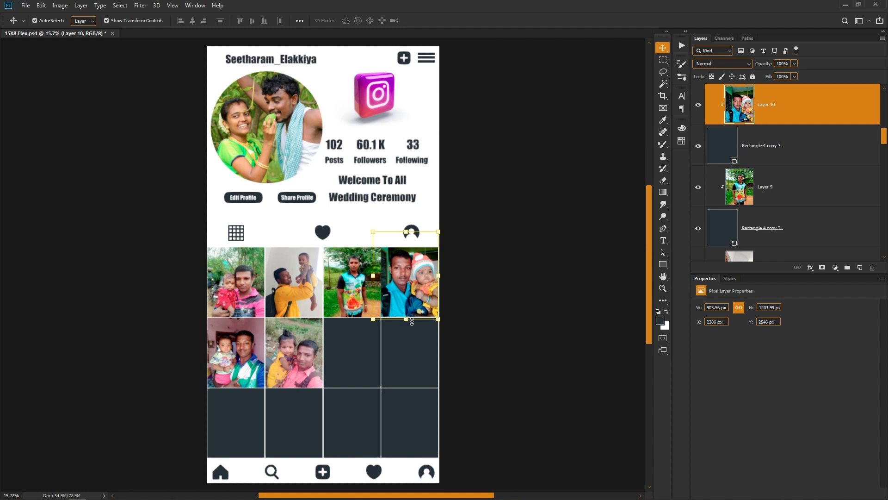
pyautogui.click(332, 152)
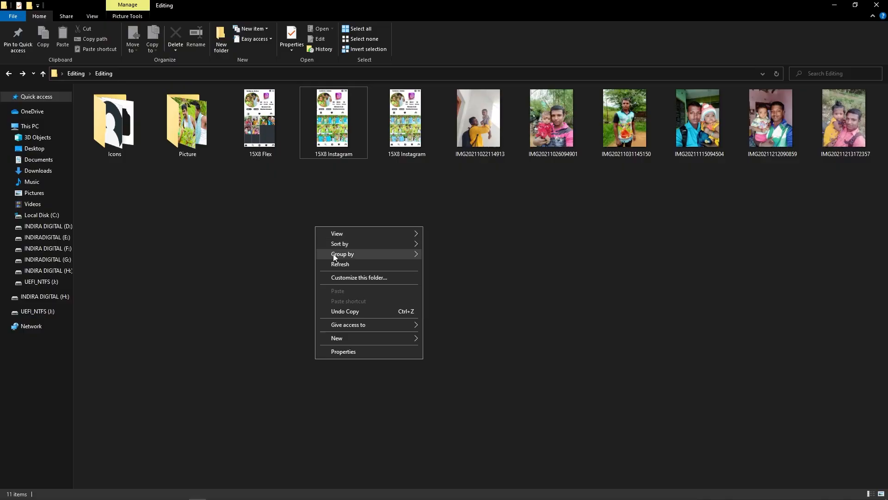
pyautogui.click(332, 264)
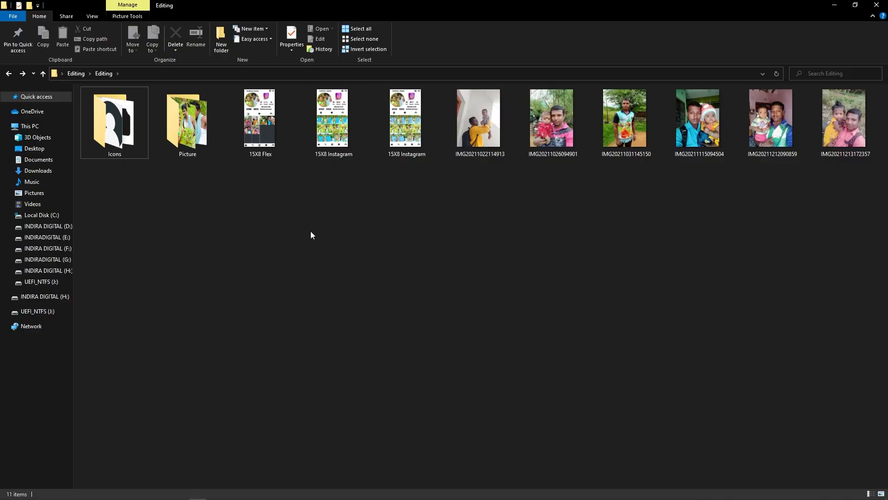